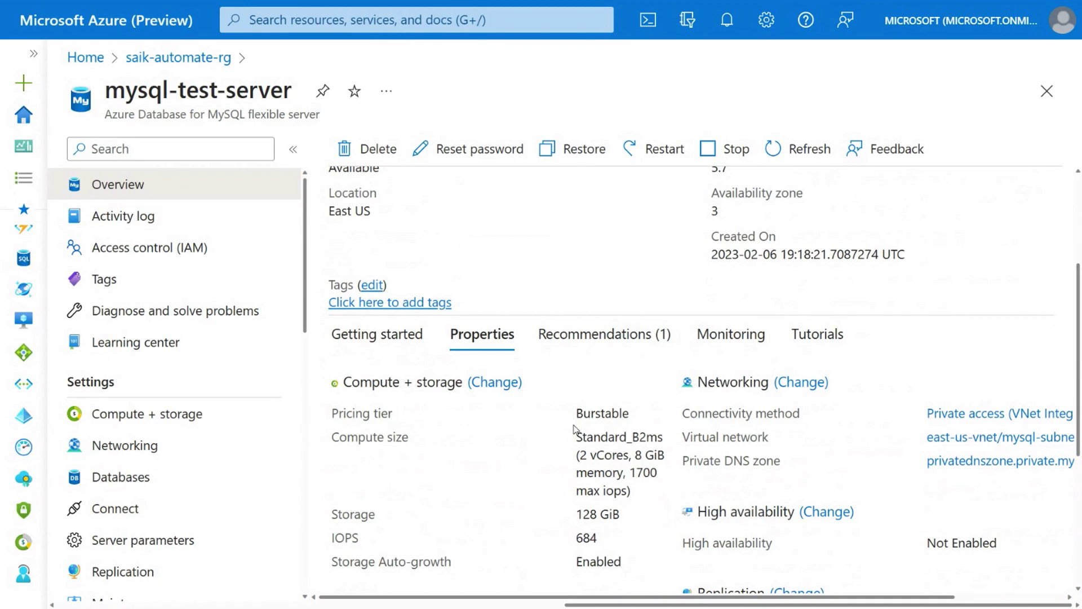
Step: Examine the server's monitoring charts for CPU and memory, IO percent, DB connections and queries
{"action": "left_click", "coordinate": [416, 353]}
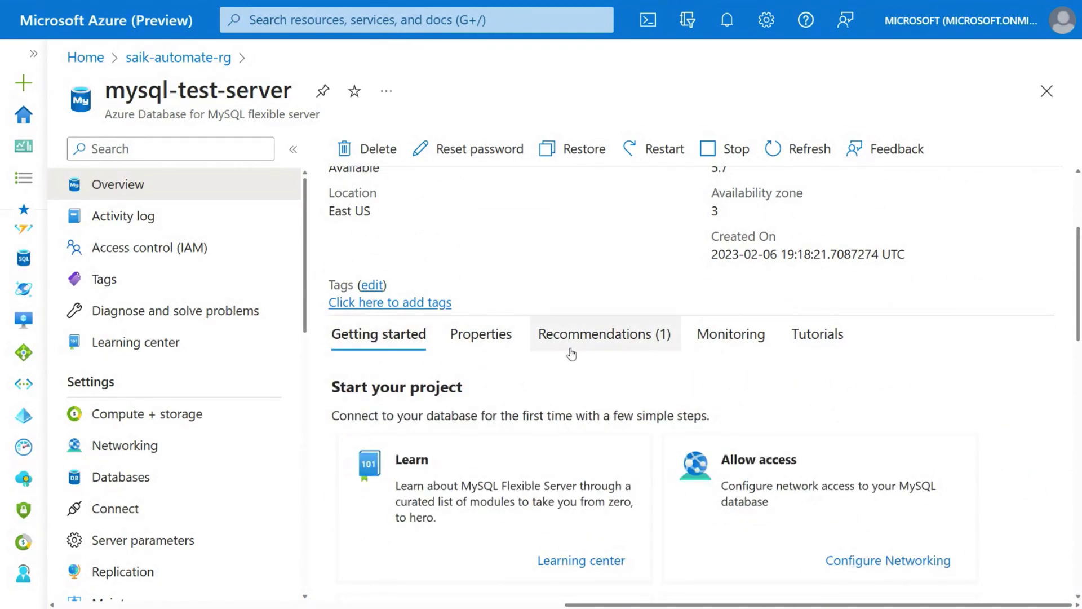
{"action": "left_click", "coordinate": [710, 345]}
{"action": "scroll", "coordinate": [610, 422], "scroll_direction": "down", "scroll_amount": 6}
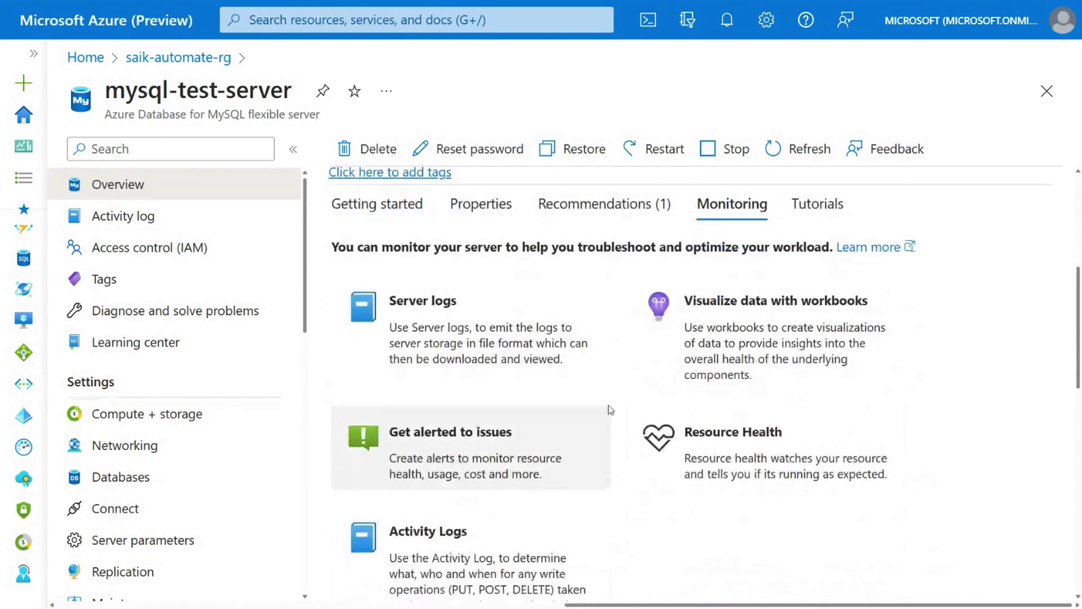
{"action": "scroll", "coordinate": [611, 411], "scroll_direction": "down", "scroll_amount": 3}
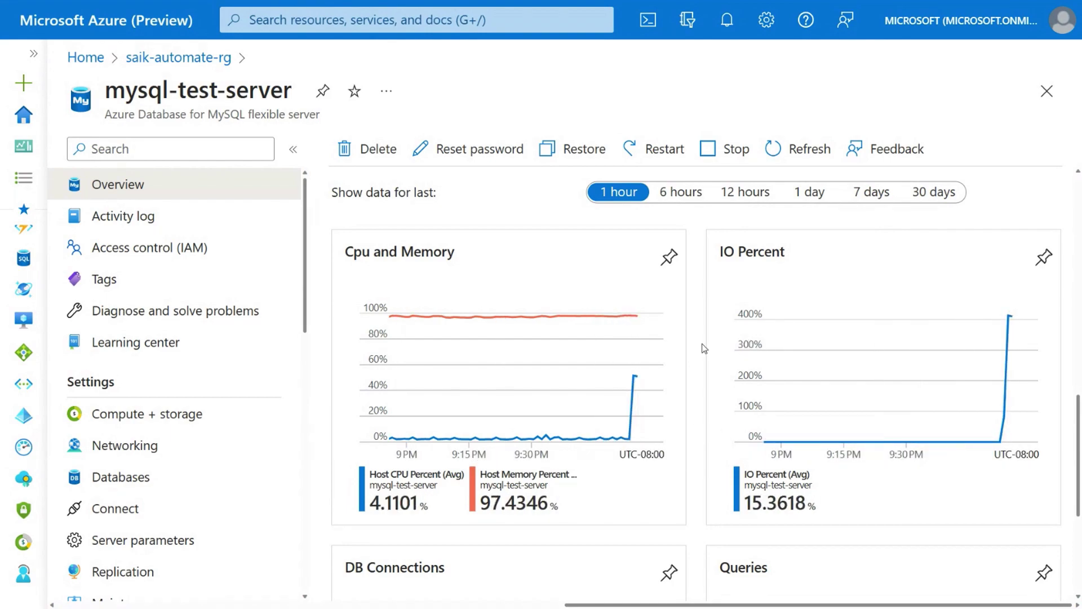
{"action": "scroll", "coordinate": [705, 348], "scroll_direction": "down", "scroll_amount": 1}
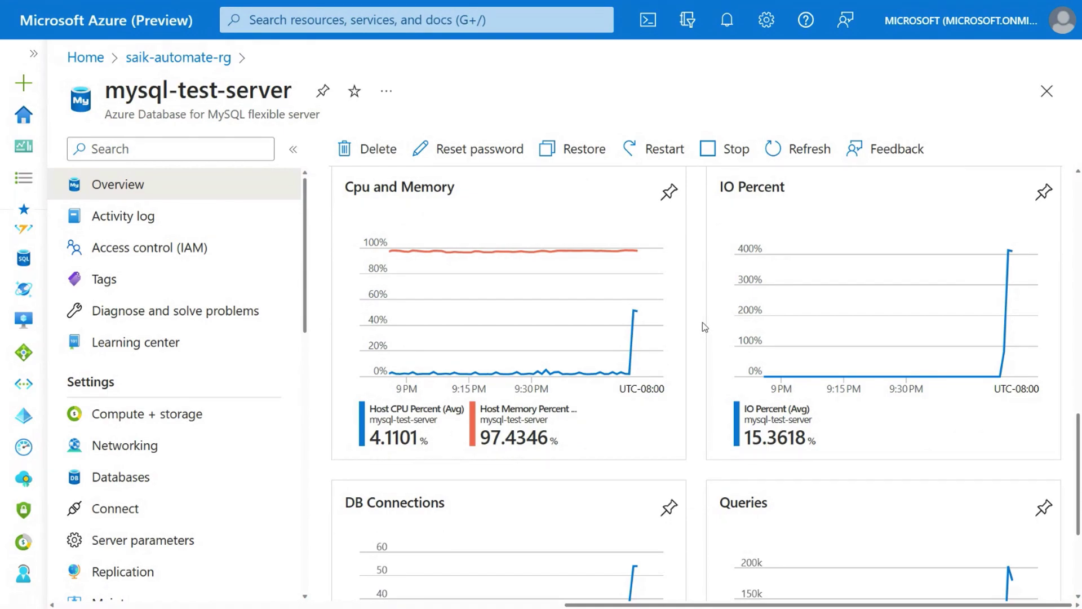
{"action": "mouse_move", "coordinate": [633, 315]}
{"action": "scroll", "coordinate": [693, 343], "scroll_direction": "down", "scroll_amount": 4}
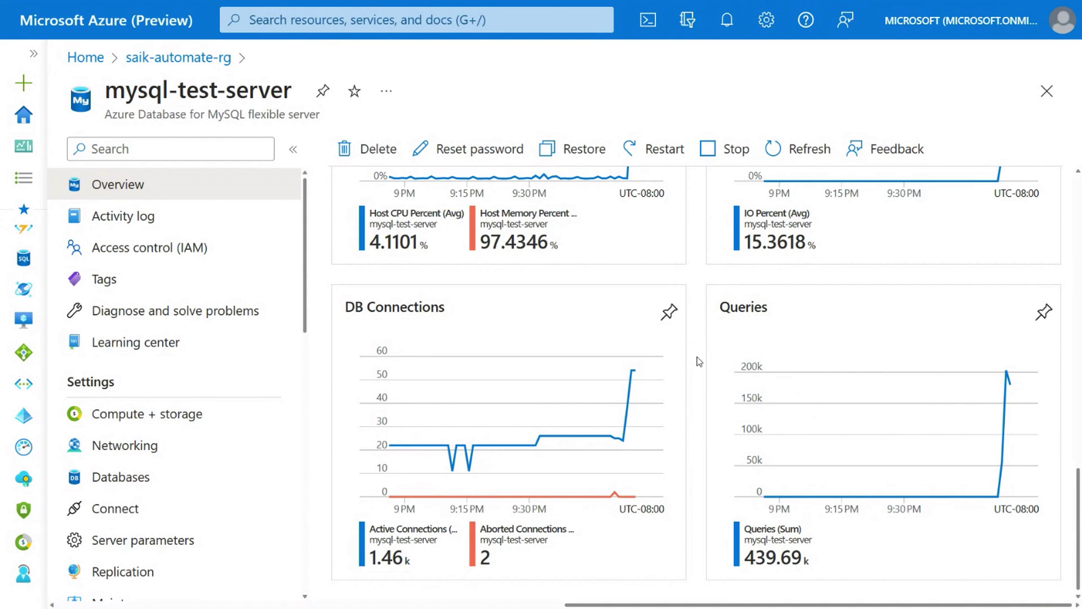
{"action": "scroll", "coordinate": [699, 362], "scroll_direction": "up", "scroll_amount": 1}
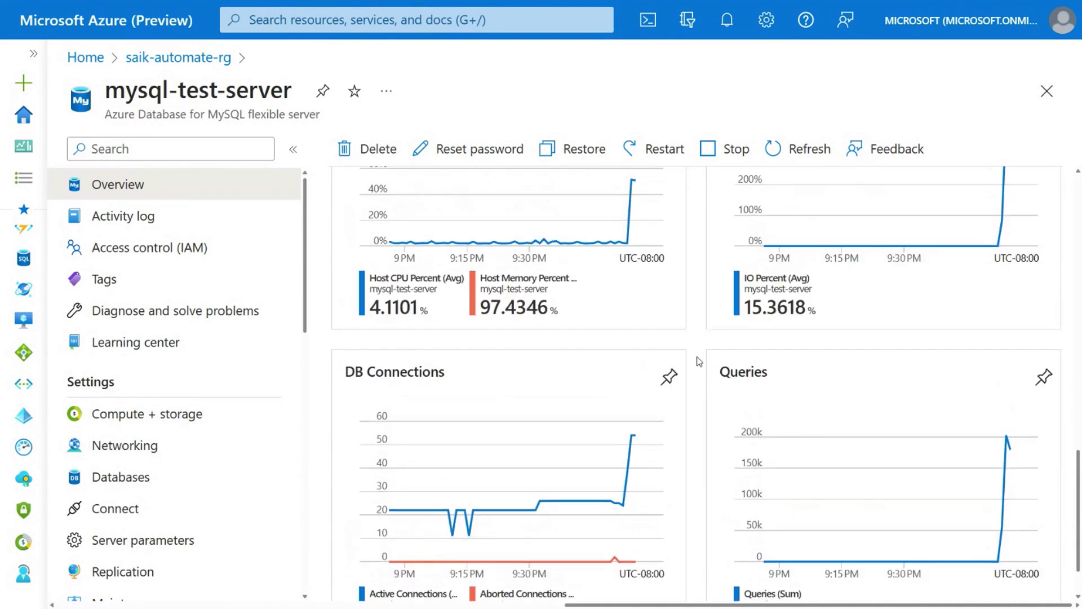
{"action": "scroll", "coordinate": [699, 362], "scroll_direction": "up", "scroll_amount": 1}
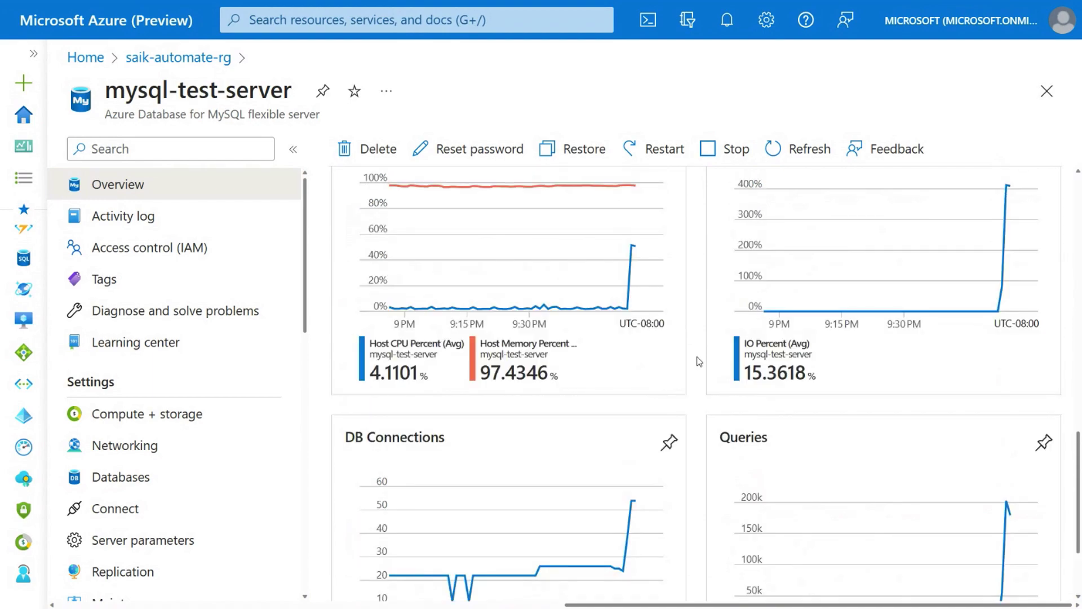
{"action": "scroll", "coordinate": [699, 361], "scroll_direction": "up", "scroll_amount": 1}
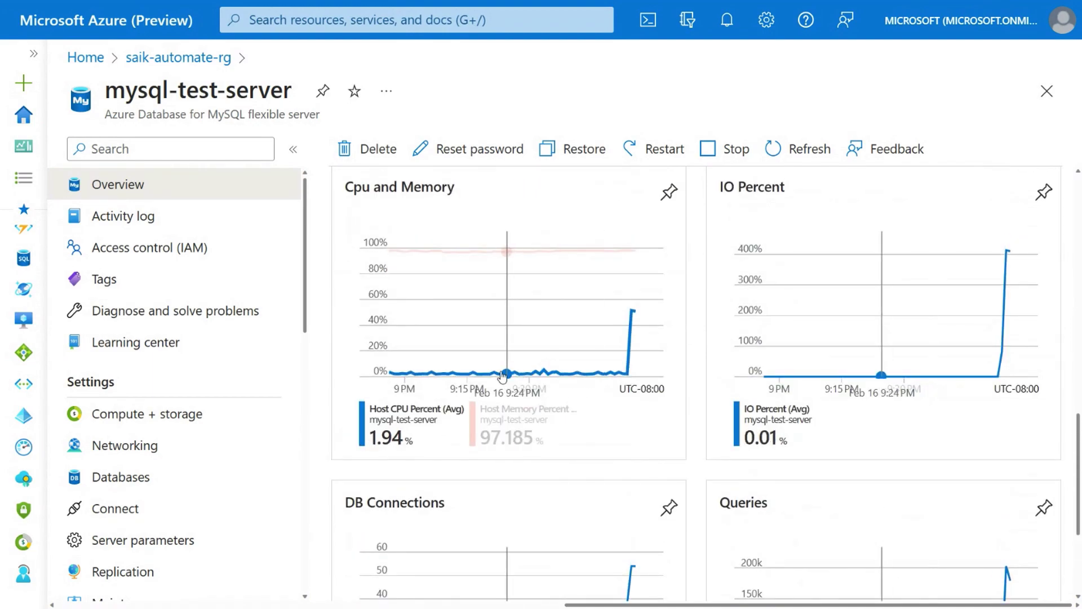
Step: Open the server's Metrics page and plot the Host CPU Percent metric on the chart
{"action": "scroll", "coordinate": [165, 382], "scroll_direction": "down", "scroll_amount": 9}
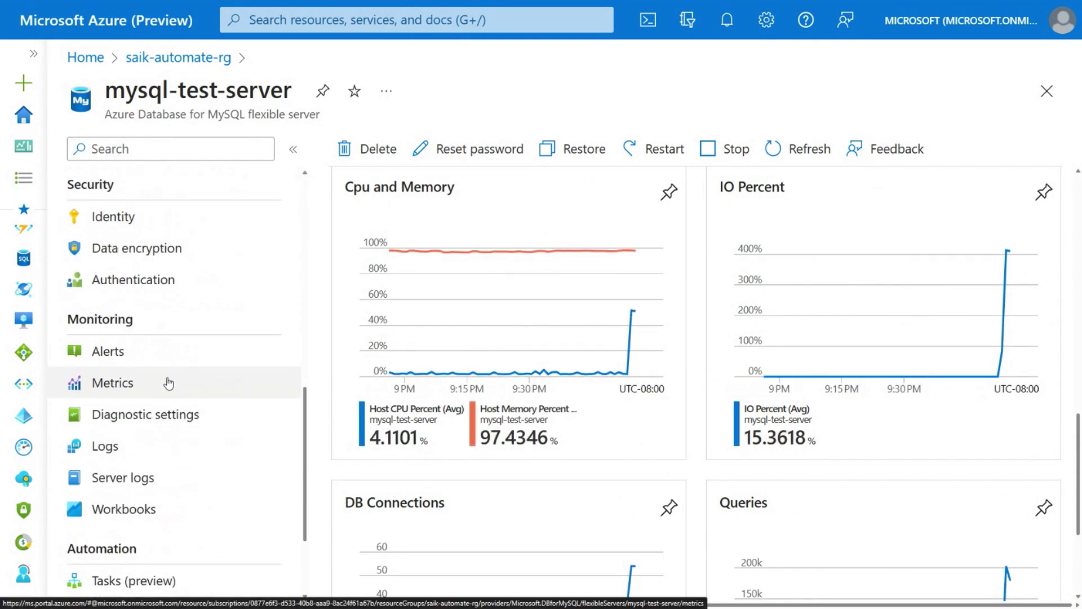
{"action": "left_click", "coordinate": [168, 382]}
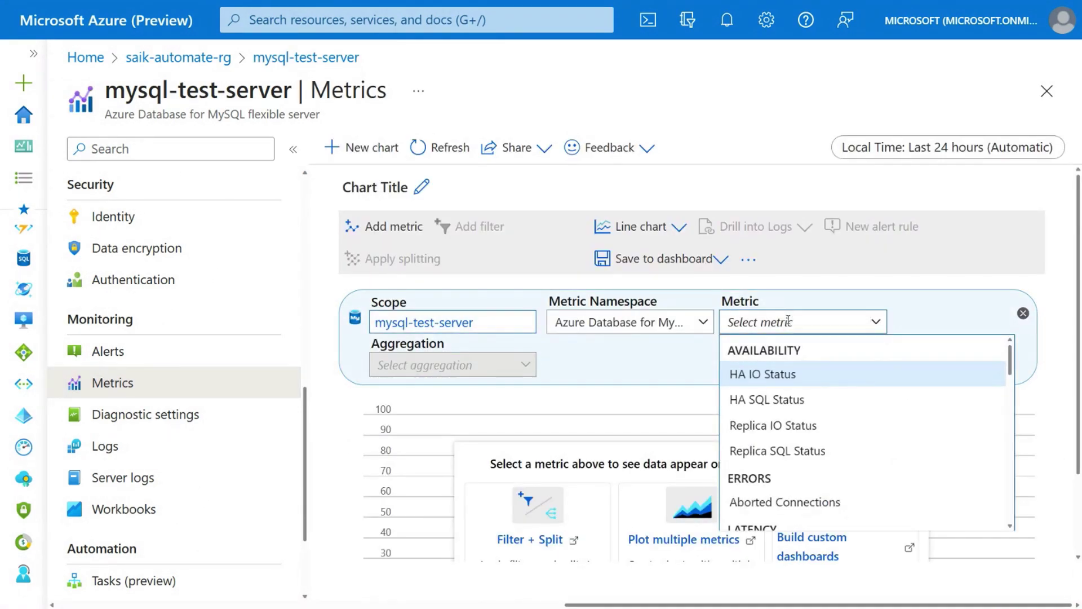
{"action": "type", "text": "cpu"}
{"action": "left_click", "coordinate": [779, 400]}
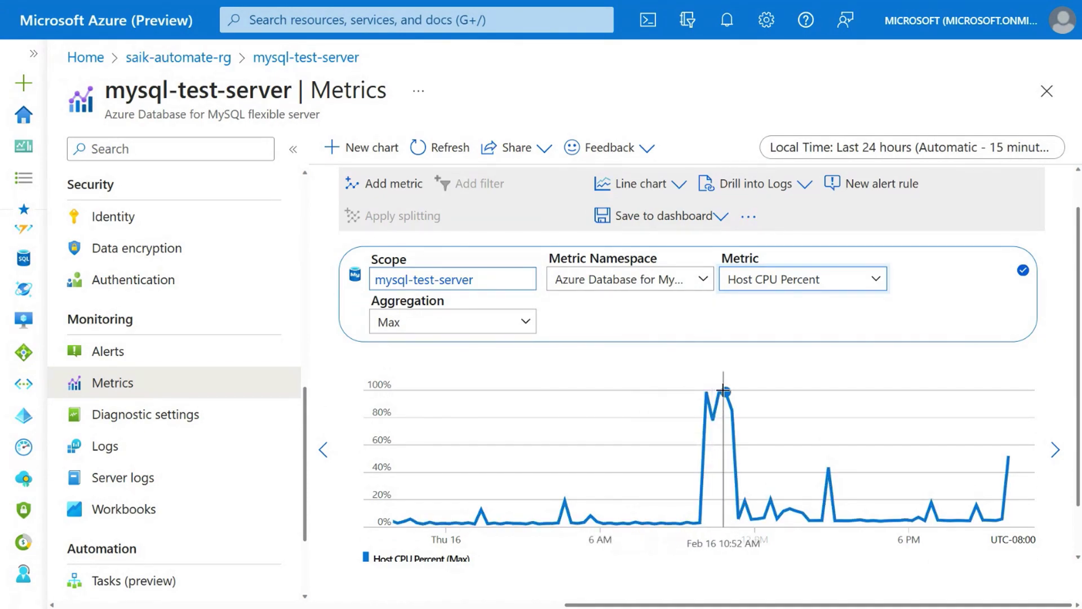
{"action": "scroll", "coordinate": [724, 390], "scroll_direction": "down", "scroll_amount": 1}
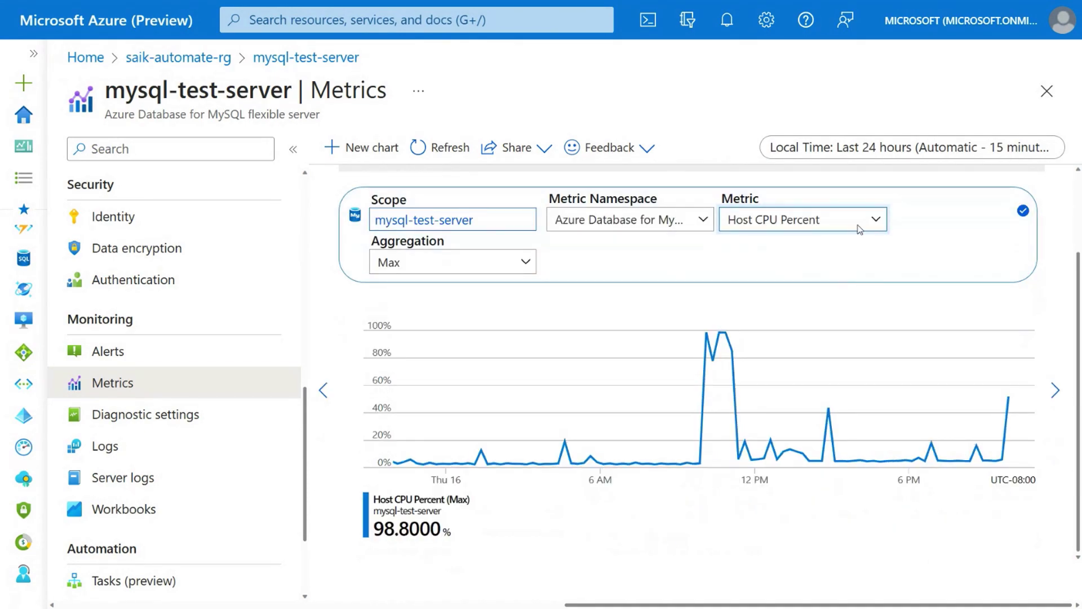
Step: Set the metric chart's time range to the last 30 minutes
{"action": "left_click", "coordinate": [874, 155]}
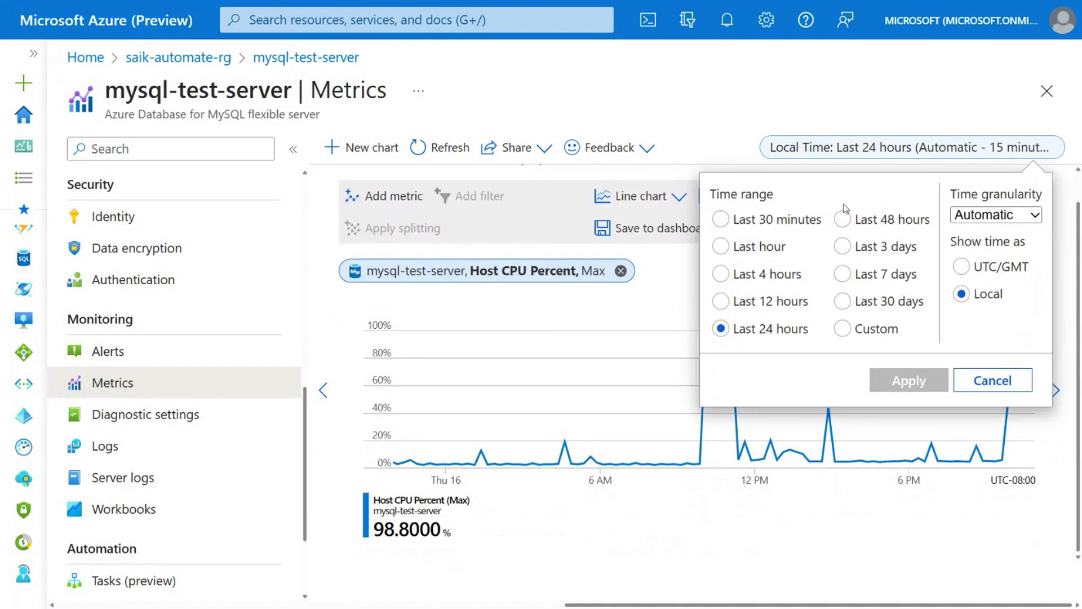
{"action": "left_click", "coordinate": [799, 223]}
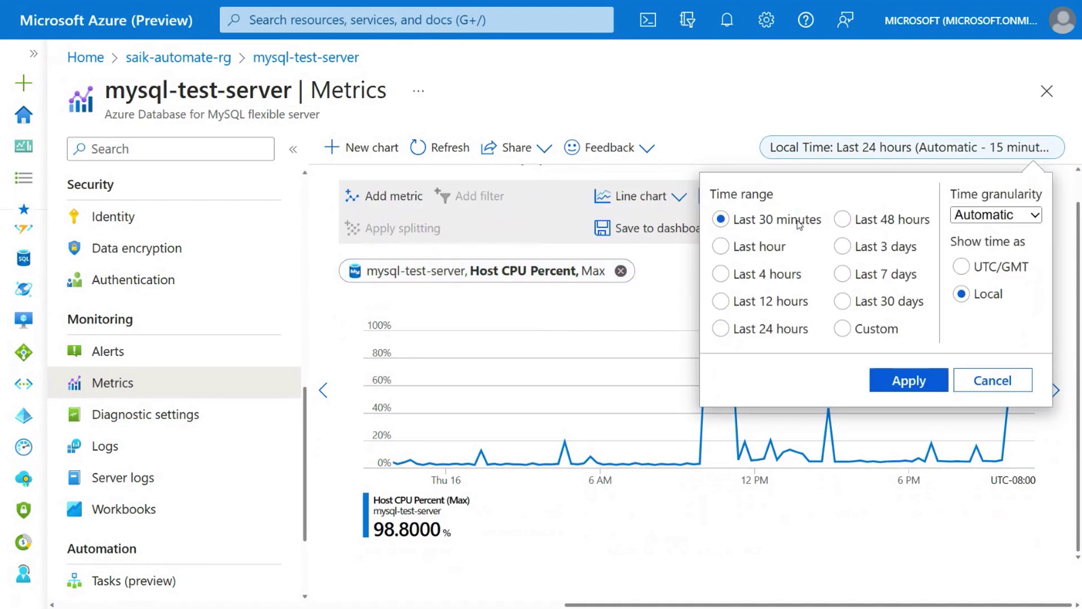
{"action": "left_click", "coordinate": [885, 379]}
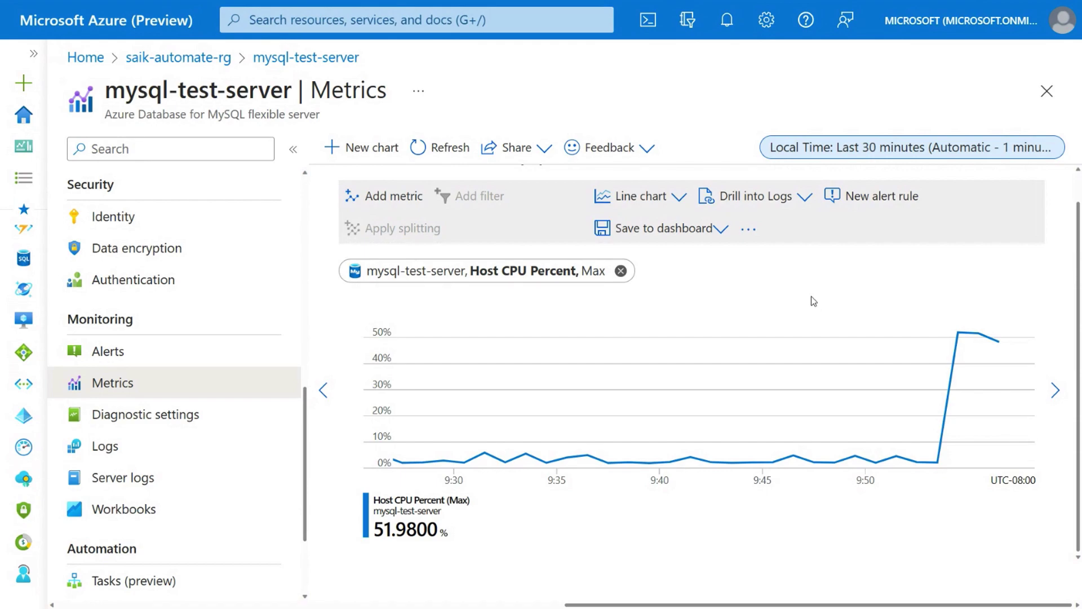
Step: Add the Host Memory Percent metric for mysql-test-server to the same chart
{"action": "left_click", "coordinate": [388, 195]}
{"action": "left_click", "coordinate": [760, 327]}
{"action": "left_click", "coordinate": [756, 350]}
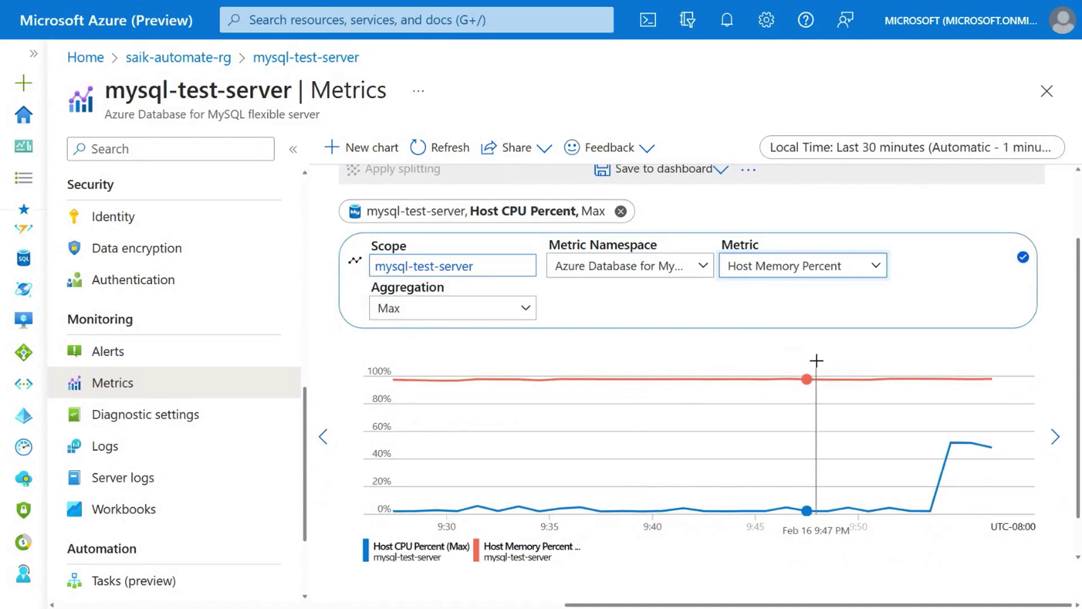
{"action": "scroll", "coordinate": [820, 394], "scroll_direction": "down", "scroll_amount": 1}
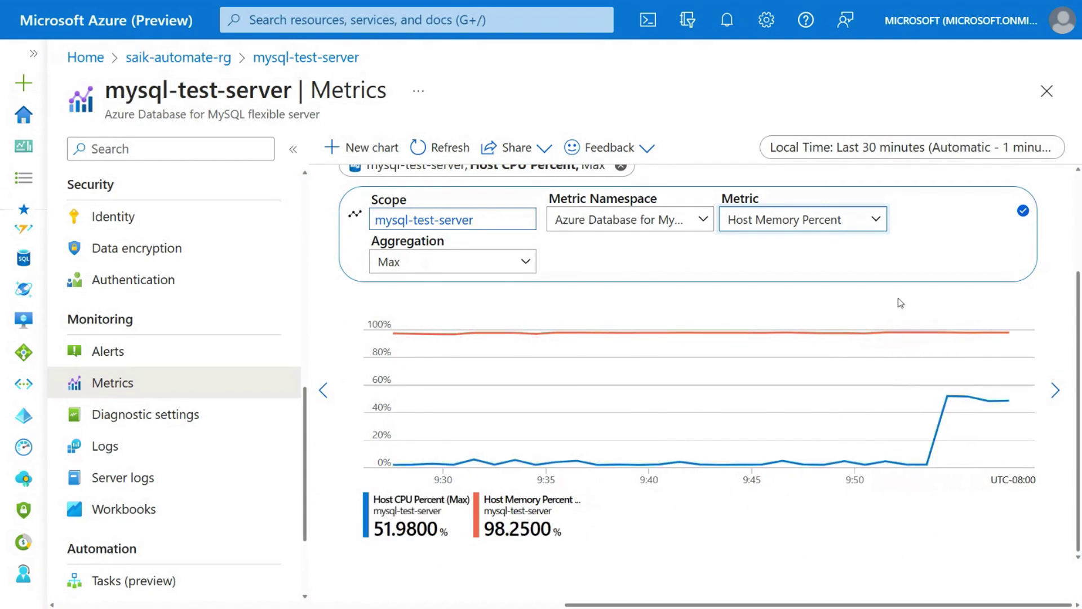
{"action": "left_click", "coordinate": [1024, 211]}
Step: Add the IO Percent metric for mysql-test-server to the chart
{"action": "left_click", "coordinate": [395, 198]}
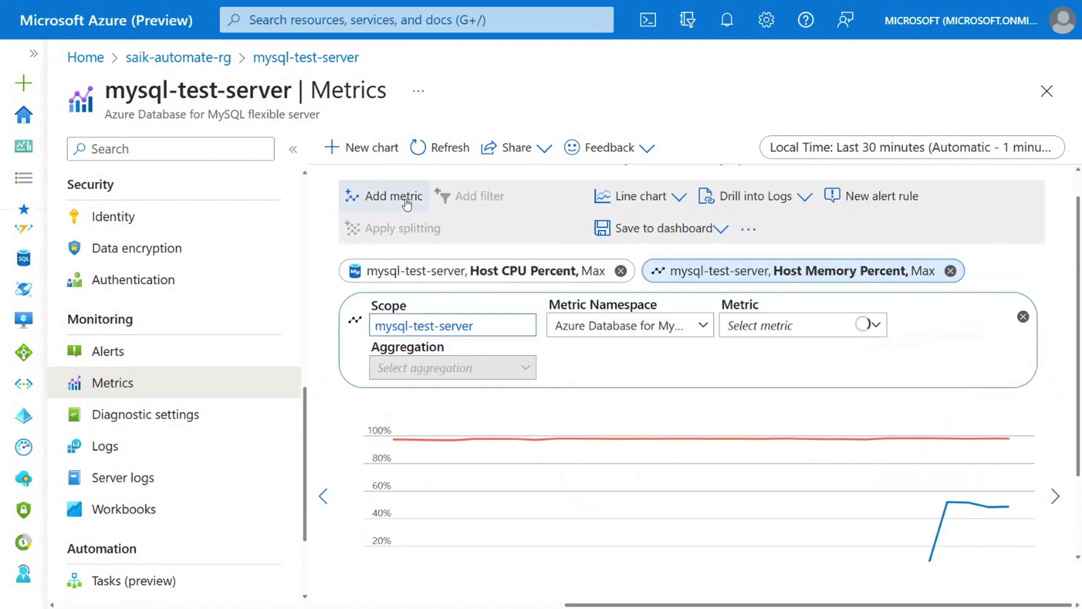
{"action": "left_click", "coordinate": [739, 325]}
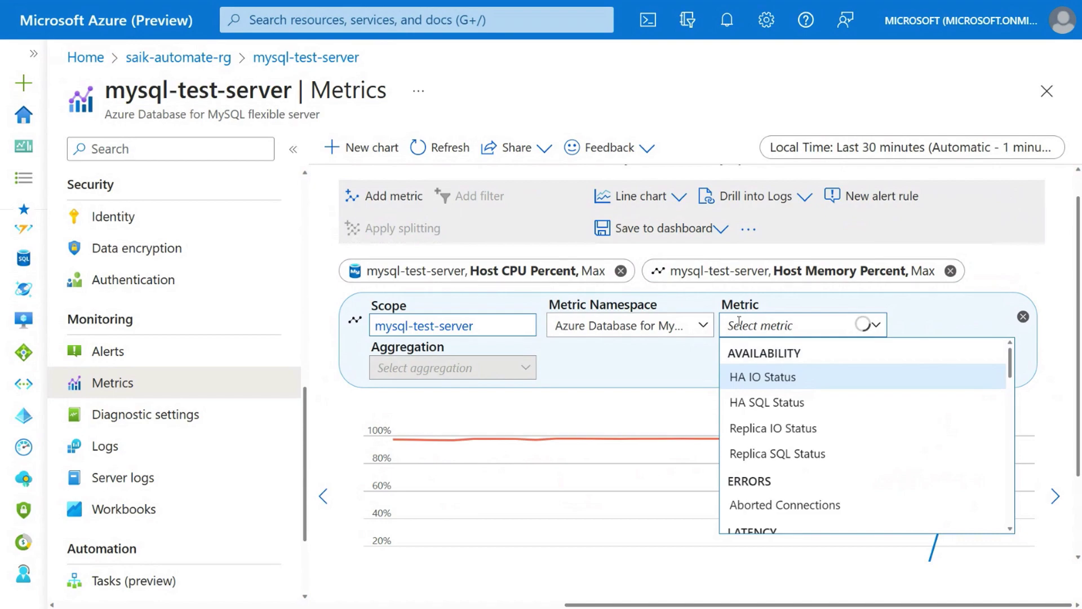
{"action": "type", "text": "io"}
{"action": "left_click", "coordinate": [770, 455]}
{"action": "scroll", "coordinate": [788, 404], "scroll_direction": "down", "scroll_amount": 1}
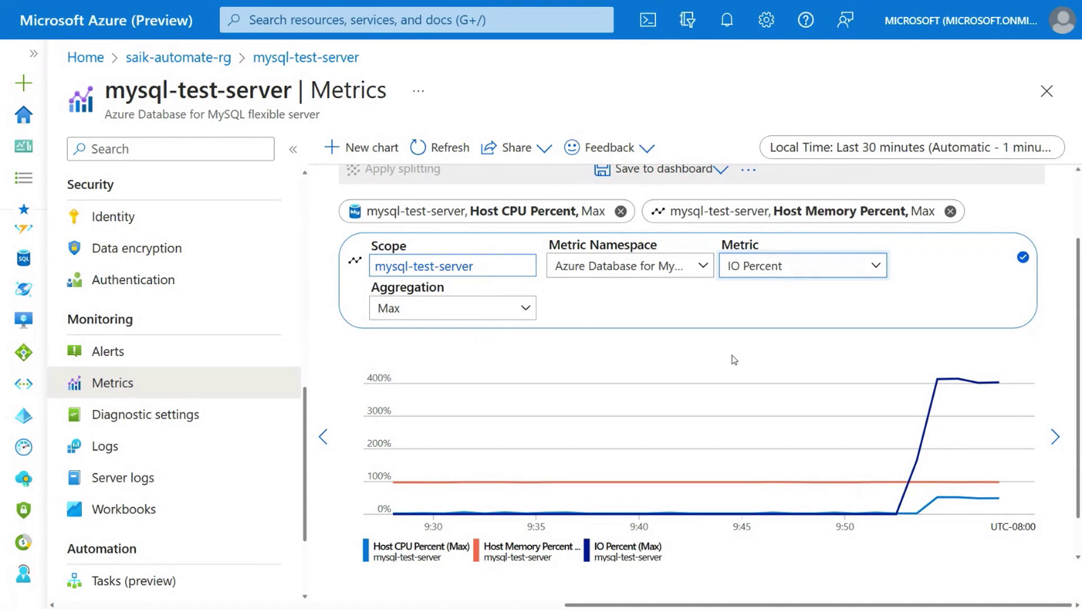
{"action": "left_click", "coordinate": [735, 360]}
Step: Browse the available server metrics and add the Com Select traffic metric to the chart
{"action": "left_click", "coordinate": [401, 231]}
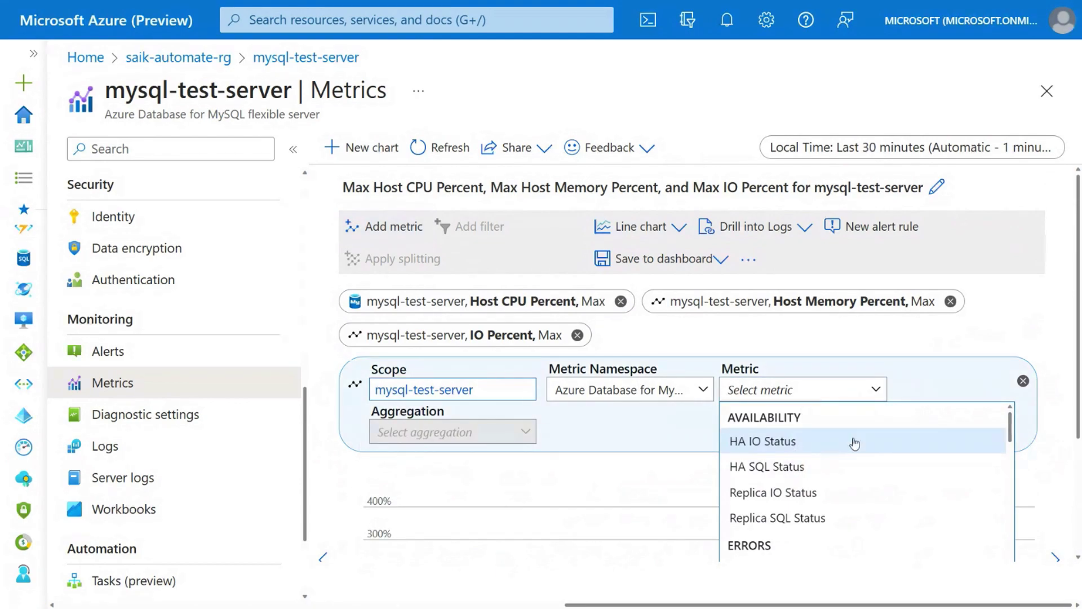
{"action": "scroll", "coordinate": [959, 428], "scroll_direction": "down", "scroll_amount": 3}
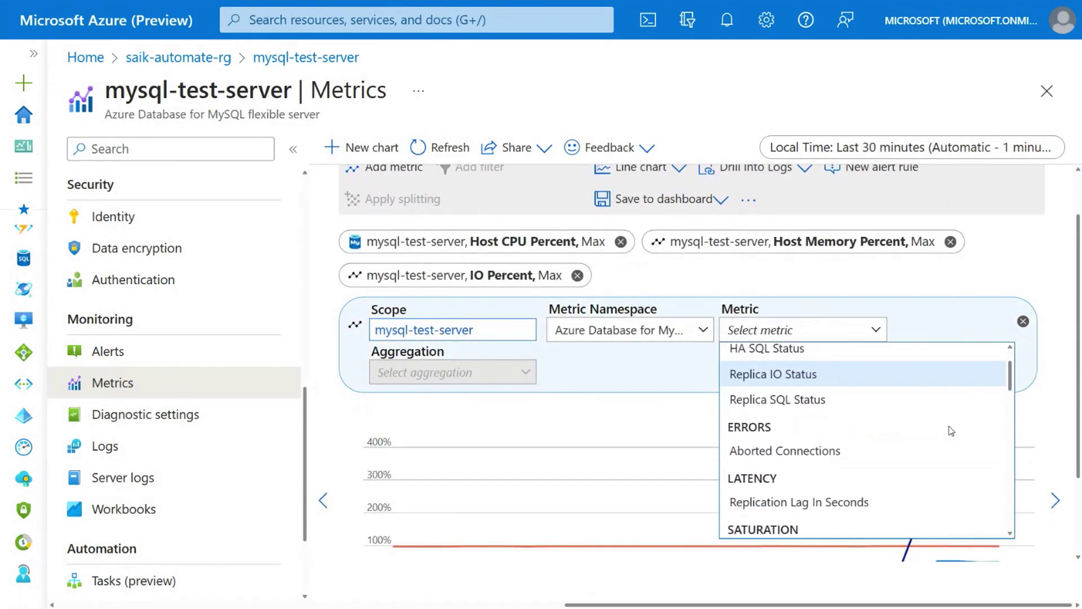
{"action": "mouse_move", "coordinate": [849, 447]}
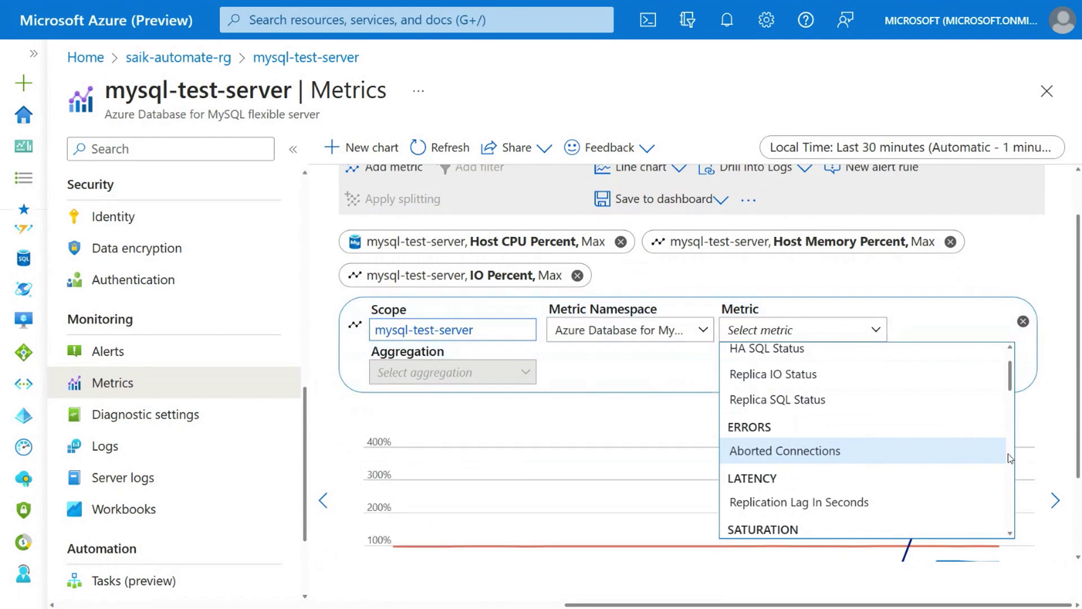
{"action": "mouse_move", "coordinate": [997, 460]}
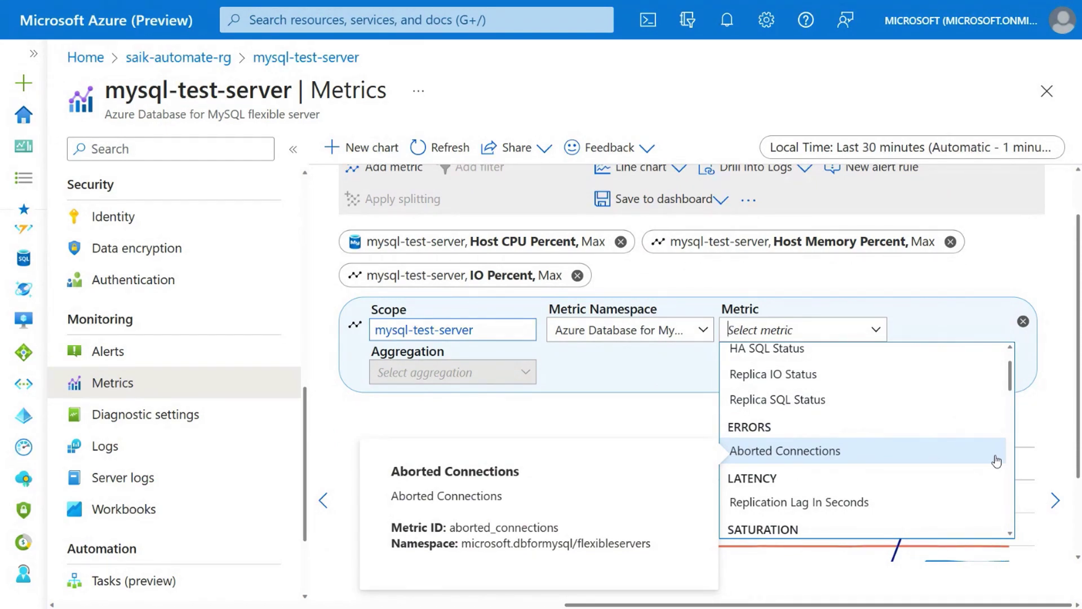
{"action": "scroll", "coordinate": [995, 457], "scroll_direction": "down", "scroll_amount": 1}
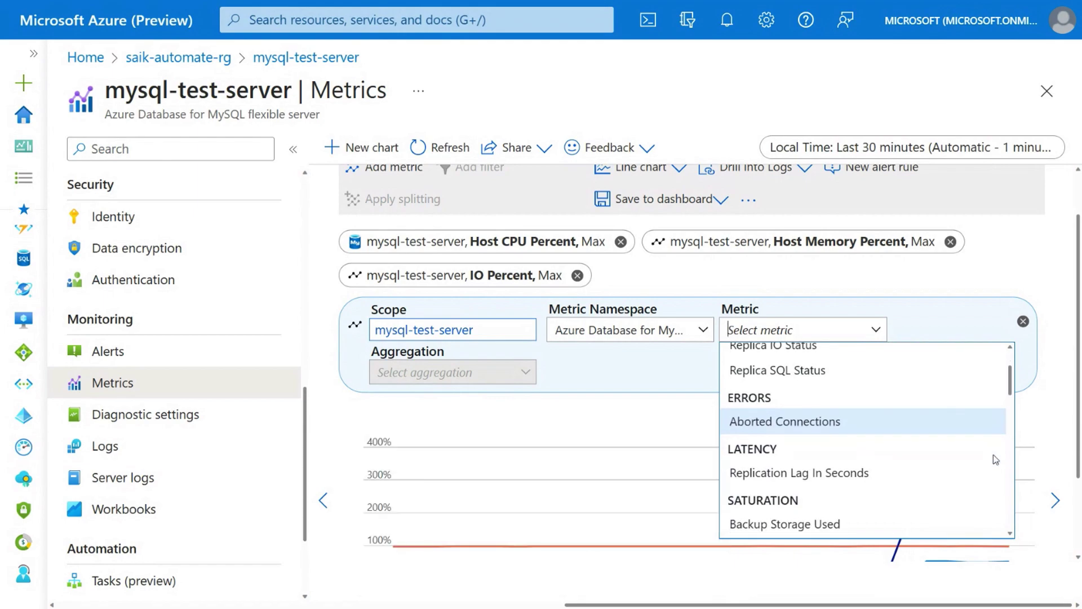
{"action": "scroll", "coordinate": [910, 405], "scroll_direction": "down", "scroll_amount": 3}
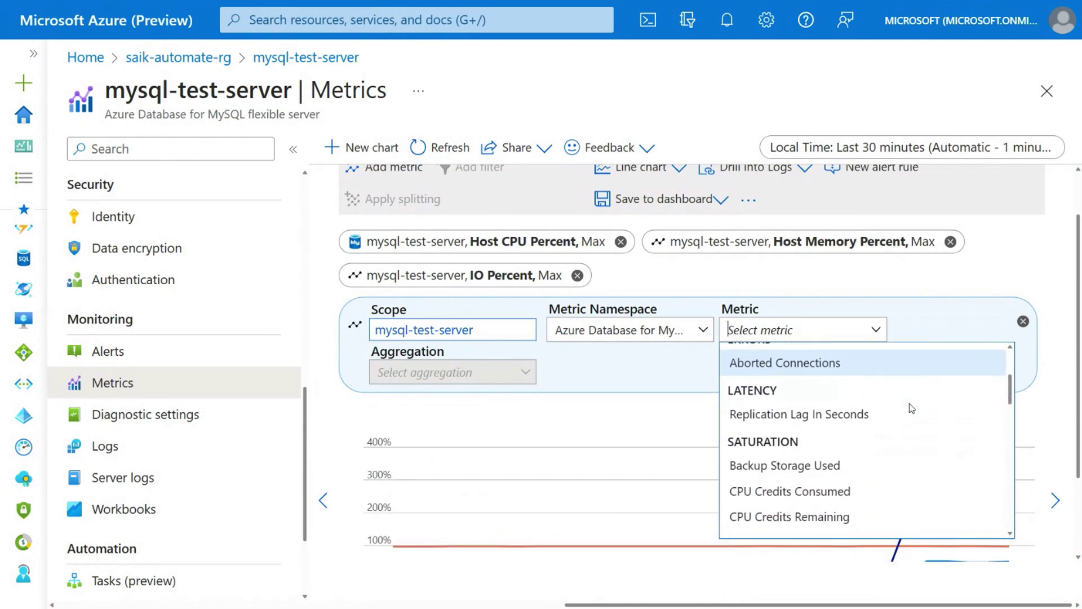
{"action": "scroll", "coordinate": [918, 415], "scroll_direction": "down", "scroll_amount": 1}
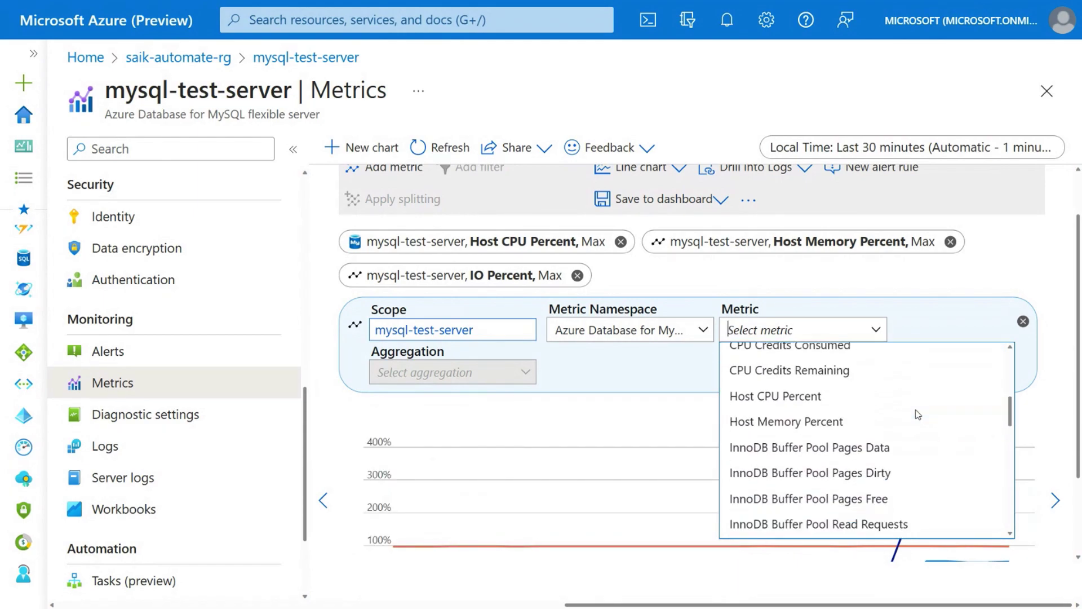
{"action": "scroll", "coordinate": [918, 415], "scroll_direction": "down", "scroll_amount": 2}
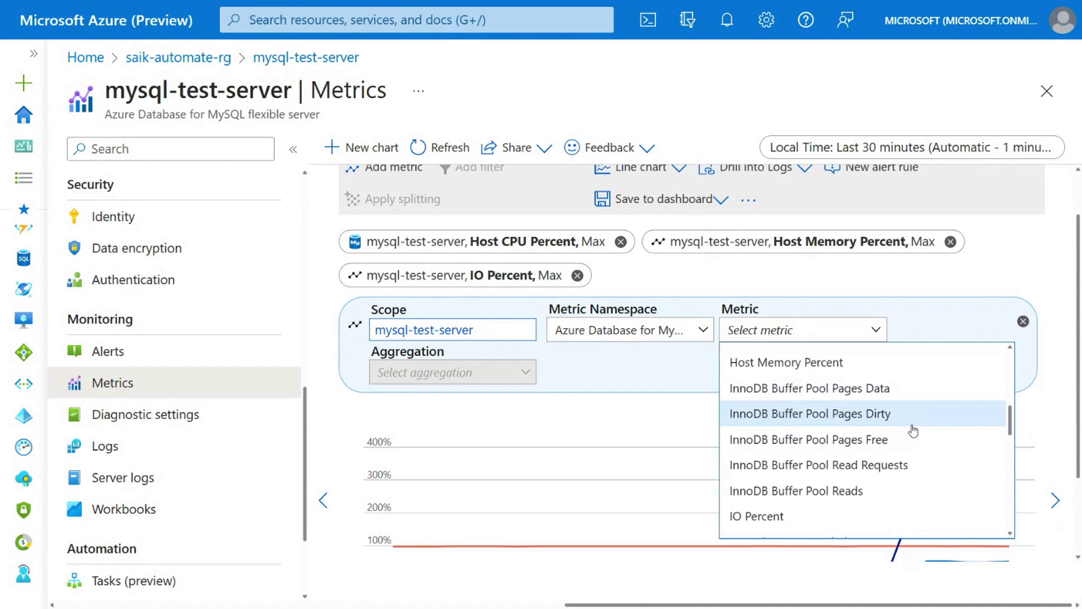
{"action": "mouse_move", "coordinate": [914, 430]}
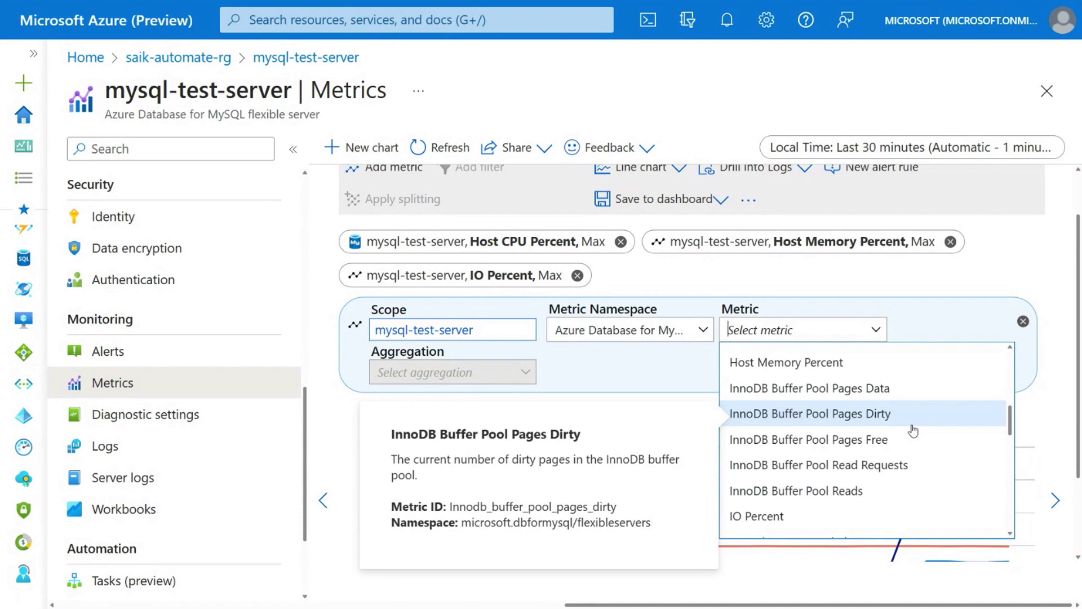
{"action": "scroll", "coordinate": [928, 430], "scroll_direction": "down", "scroll_amount": 5}
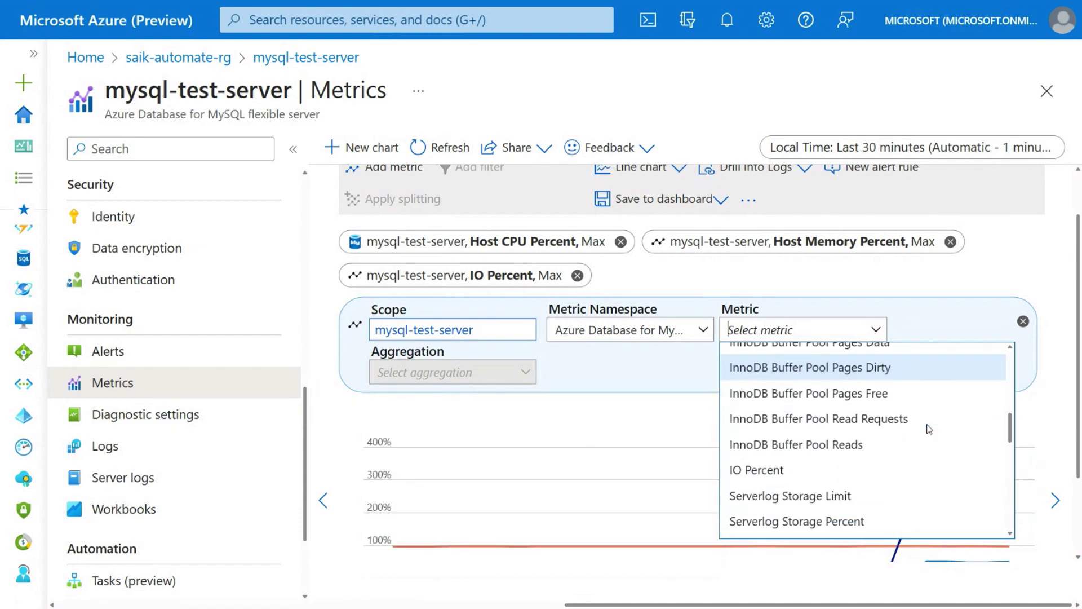
{"action": "scroll", "coordinate": [929, 429], "scroll_direction": "down", "scroll_amount": 1}
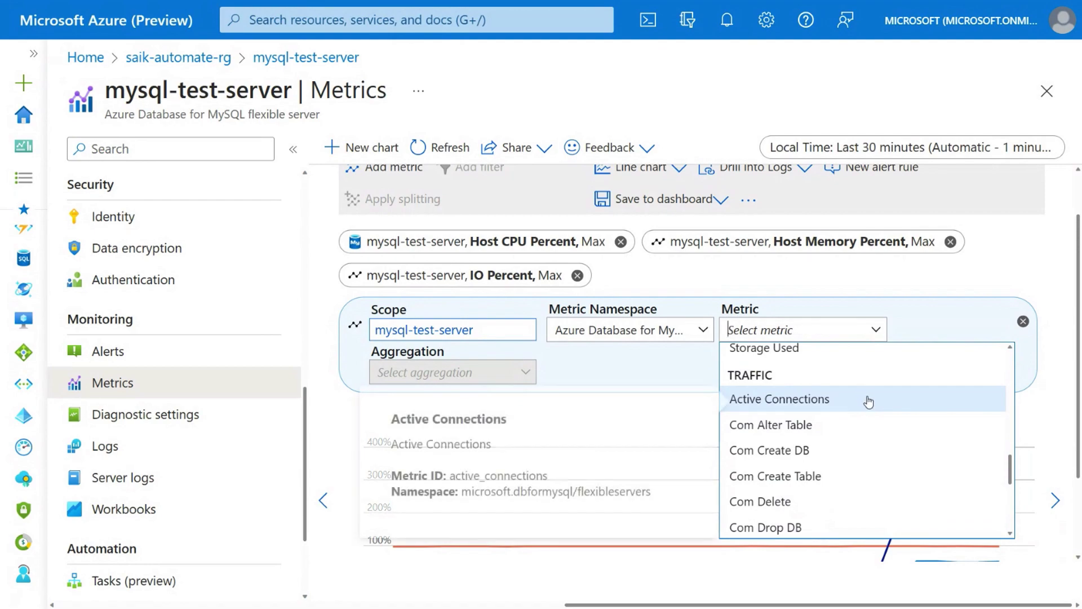
{"action": "scroll", "coordinate": [874, 406], "scroll_direction": "down", "scroll_amount": 2}
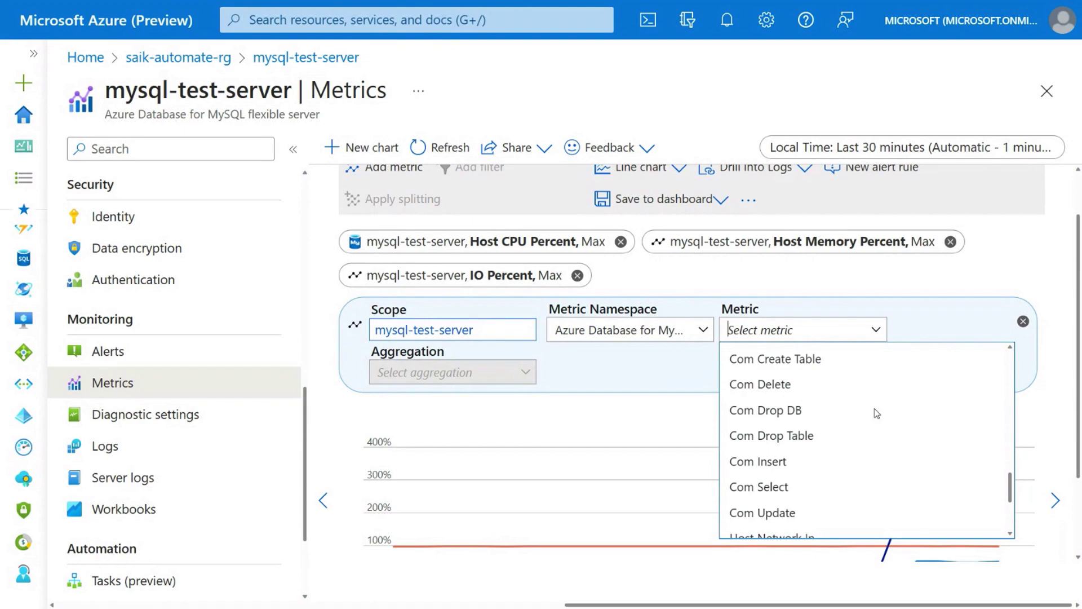
{"action": "scroll", "coordinate": [876, 414], "scroll_direction": "down", "scroll_amount": 1}
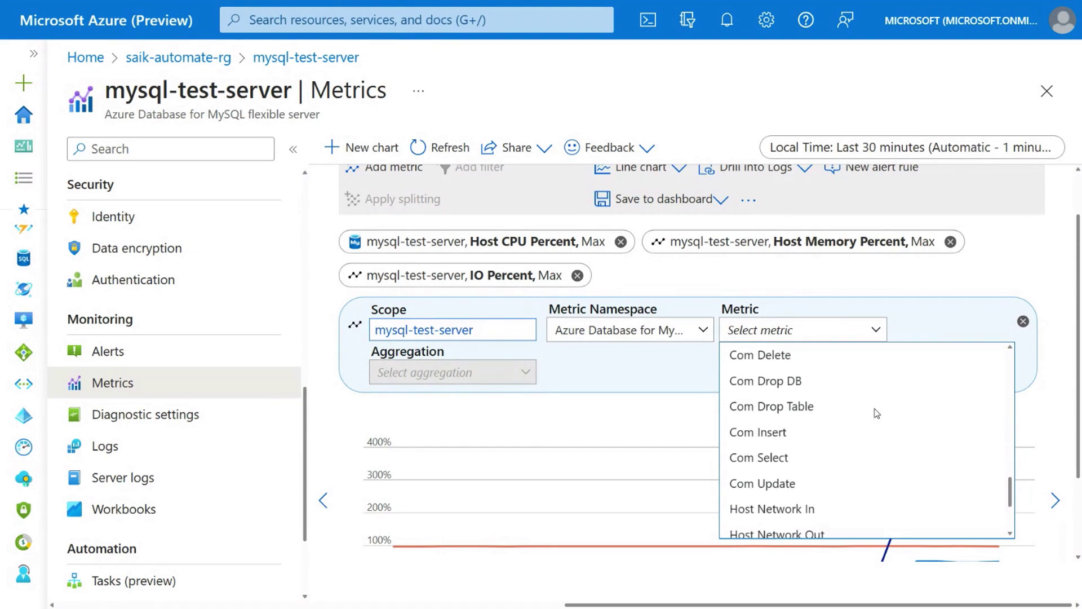
{"action": "scroll", "coordinate": [877, 414], "scroll_direction": "down", "scroll_amount": 1}
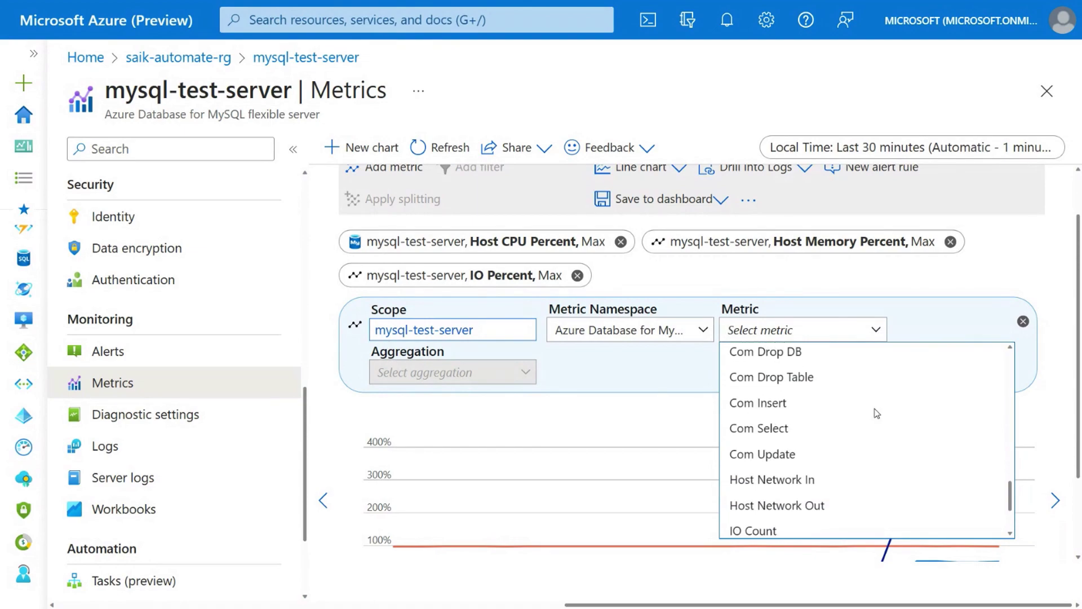
{"action": "left_click", "coordinate": [822, 436]}
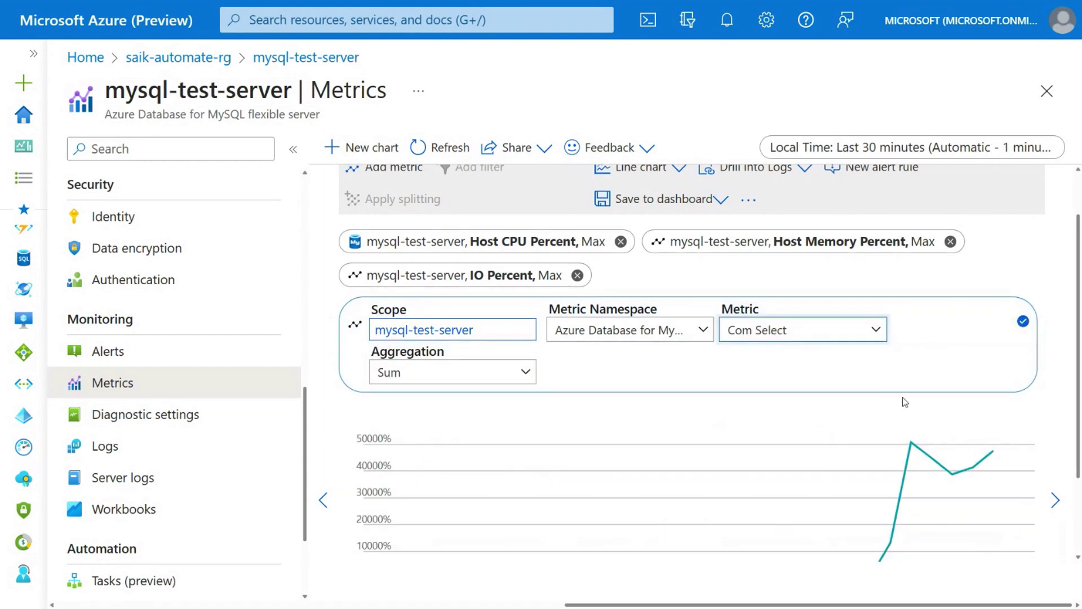
Step: Check which aggregation options are offered for the Com Select metric and keep Sum
{"action": "scroll", "coordinate": [902, 395], "scroll_direction": "down", "scroll_amount": 2}
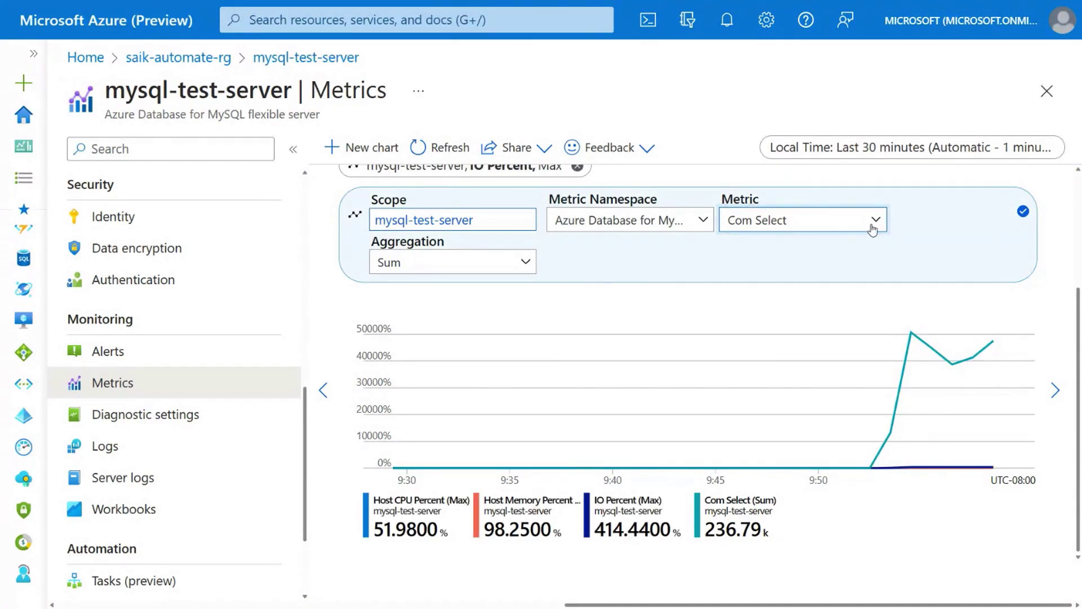
{"action": "left_click", "coordinate": [520, 263]}
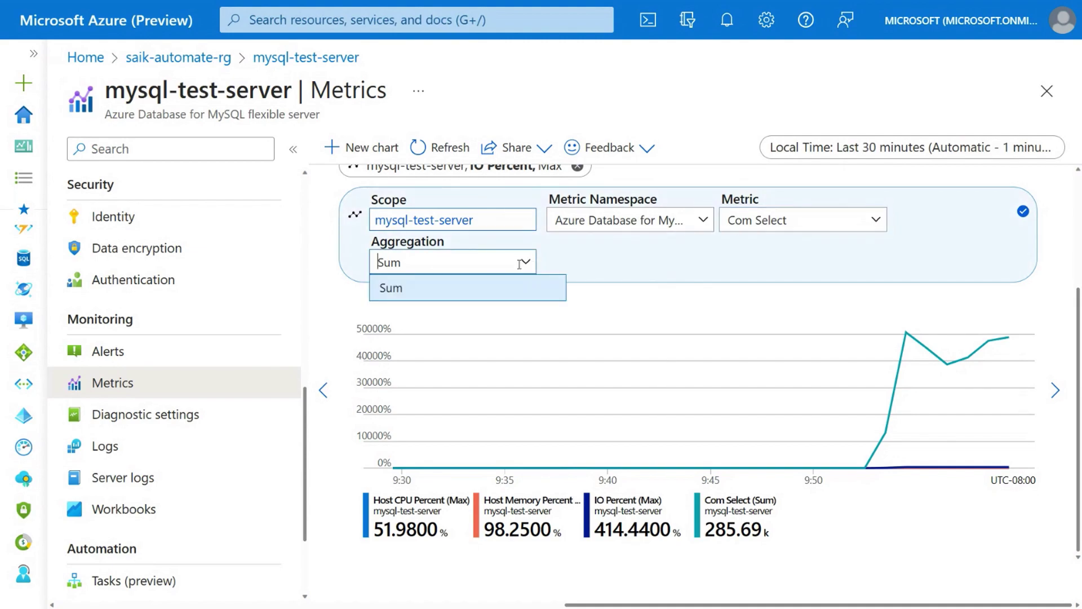
{"action": "left_click", "coordinate": [547, 263]}
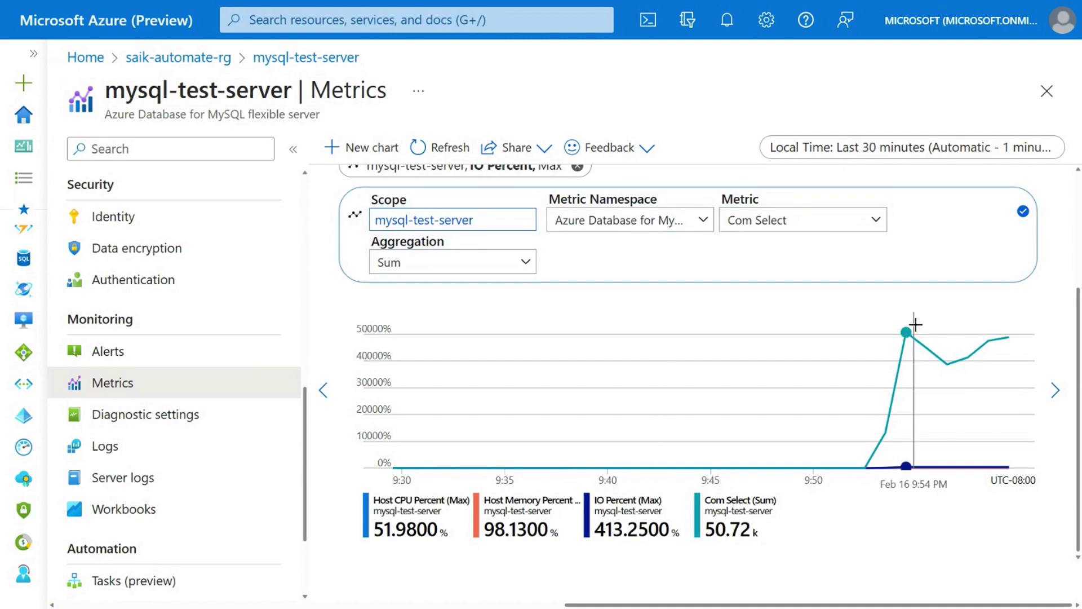
Step: Zoom the metrics chart to the sharp rise in select queries, from 9:52 PM to 9:55 PM on 2/16
{"action": "left_click", "coordinate": [963, 331]}
{"action": "mouse_move", "coordinate": [963, 331]}
{"action": "left_mouse_down"}
{"action": "mouse_move", "coordinate": [998, 350]}
{"action": "mouse_move", "coordinate": [989, 360]}
{"action": "left_mouse_up"}
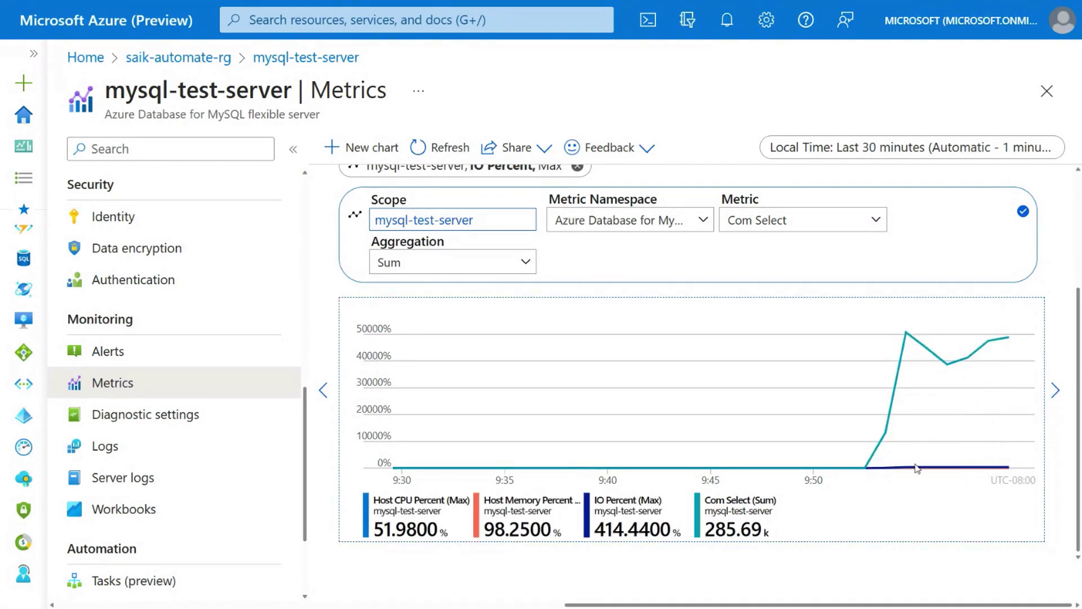
{"action": "left_click_drag", "start_coordinate": [865, 374], "coordinate": [918, 382]}
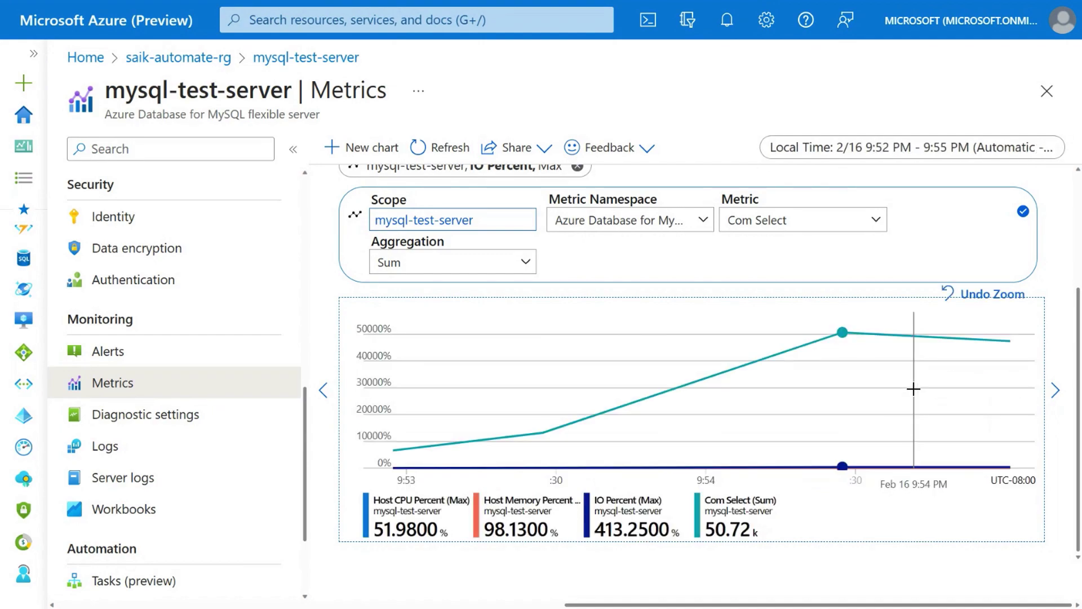
Step: Open the server parameters of mysql-test-server and look up slow_query_log to check whether it is enabled
{"action": "scroll", "coordinate": [174, 422], "scroll_direction": "up", "scroll_amount": 3}
{"action": "scroll", "coordinate": [177, 429], "scroll_direction": "up", "scroll_amount": 5}
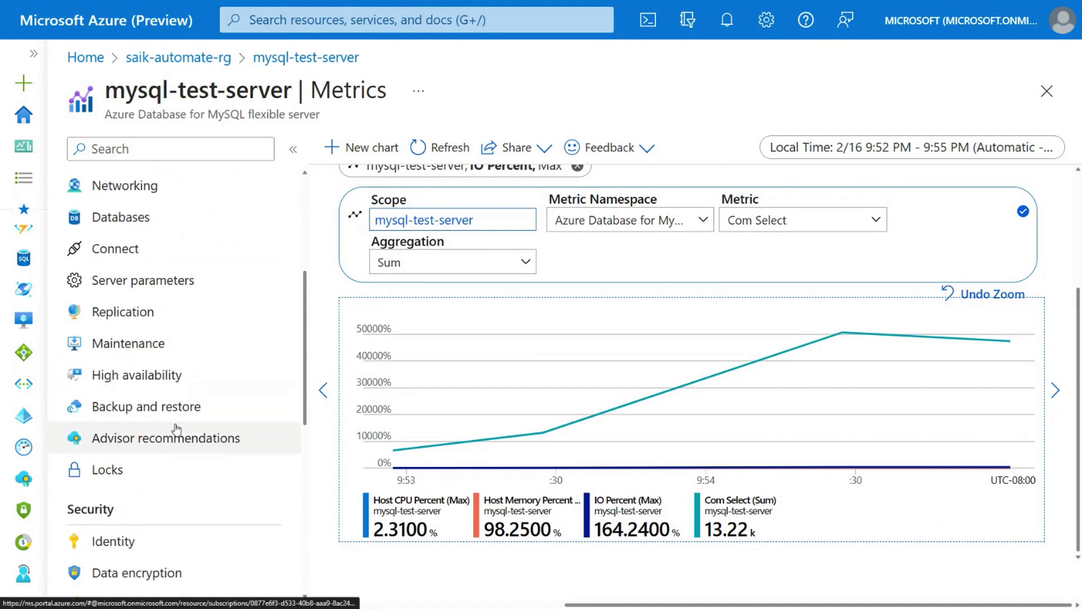
{"action": "scroll", "coordinate": [177, 430], "scroll_direction": "up", "scroll_amount": 1}
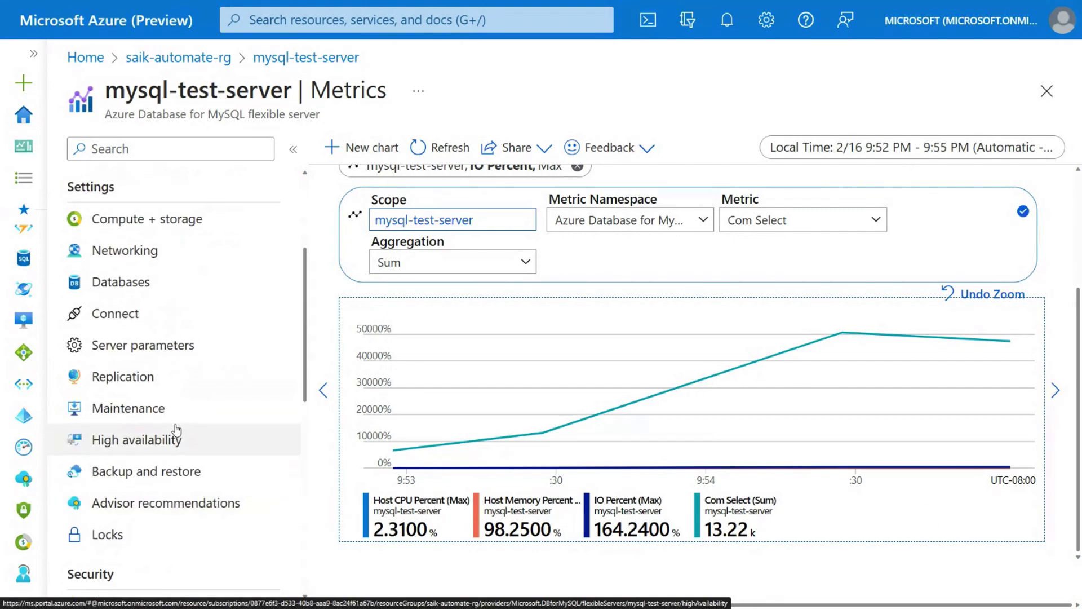
{"action": "left_click", "coordinate": [179, 353]}
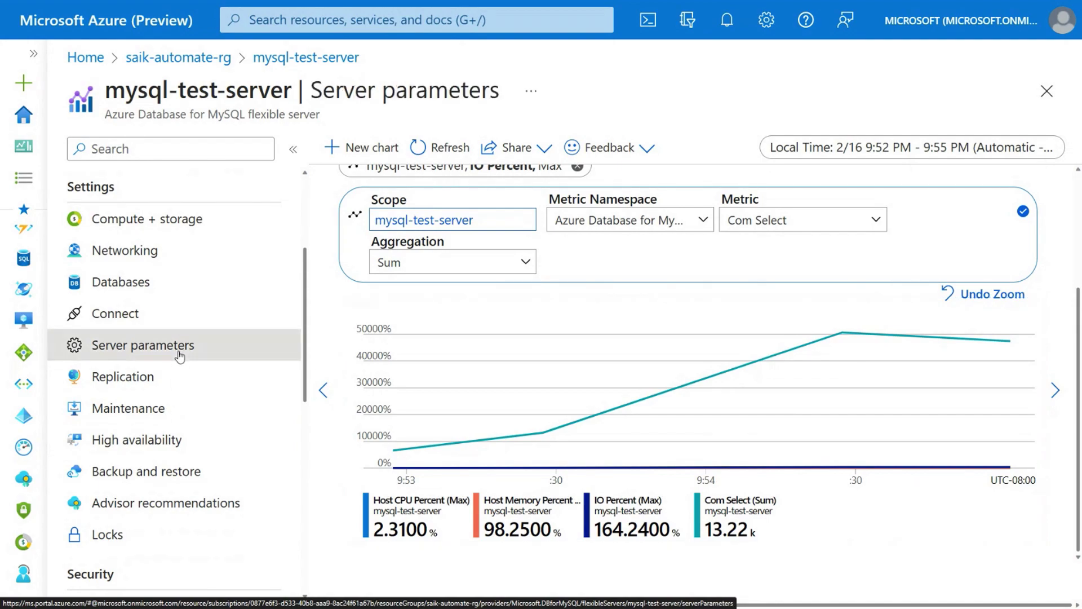
{"action": "left_click", "coordinate": [413, 280]}
{"action": "type", "text": "slow_query"}
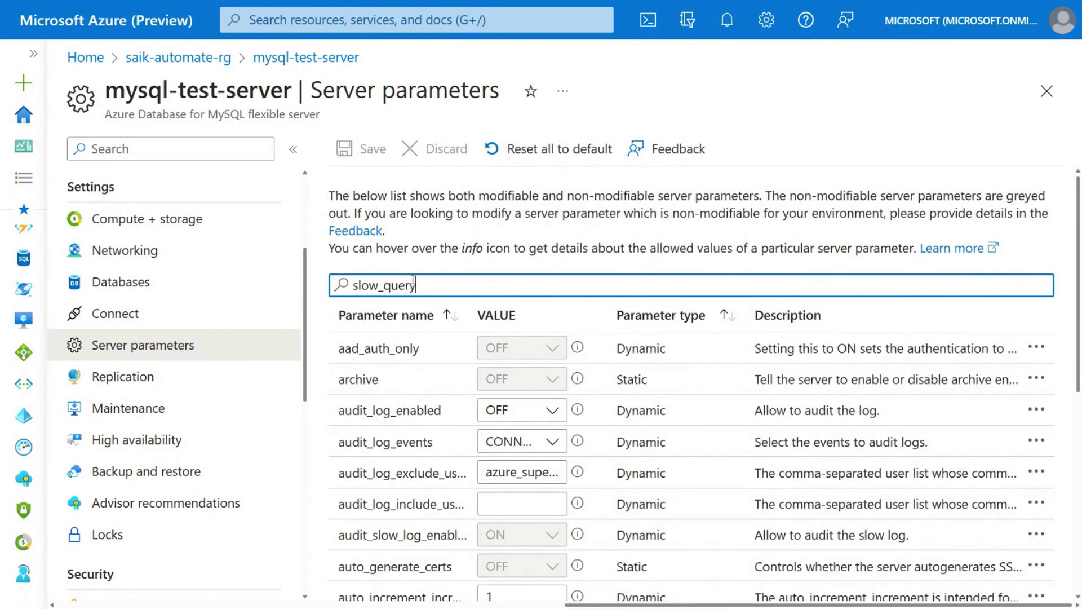
{"action": "type", "text": "_log"}
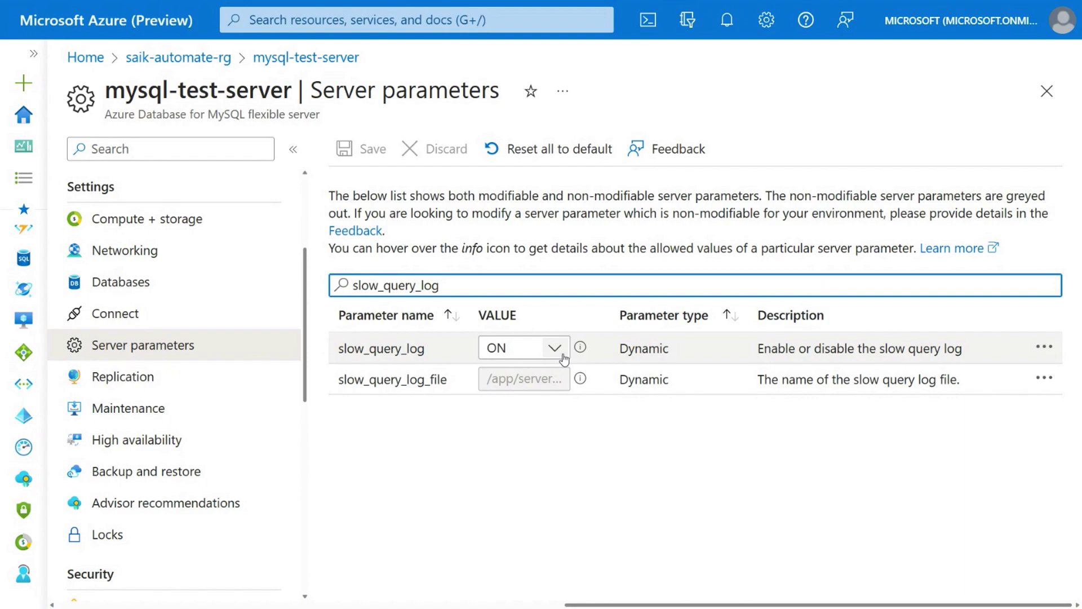
Step: Look up the long_query_time server parameter to check its threshold, and clear the parameter filter
{"action": "left_click_drag", "start_coordinate": [440, 286], "coordinate": [348, 286]}
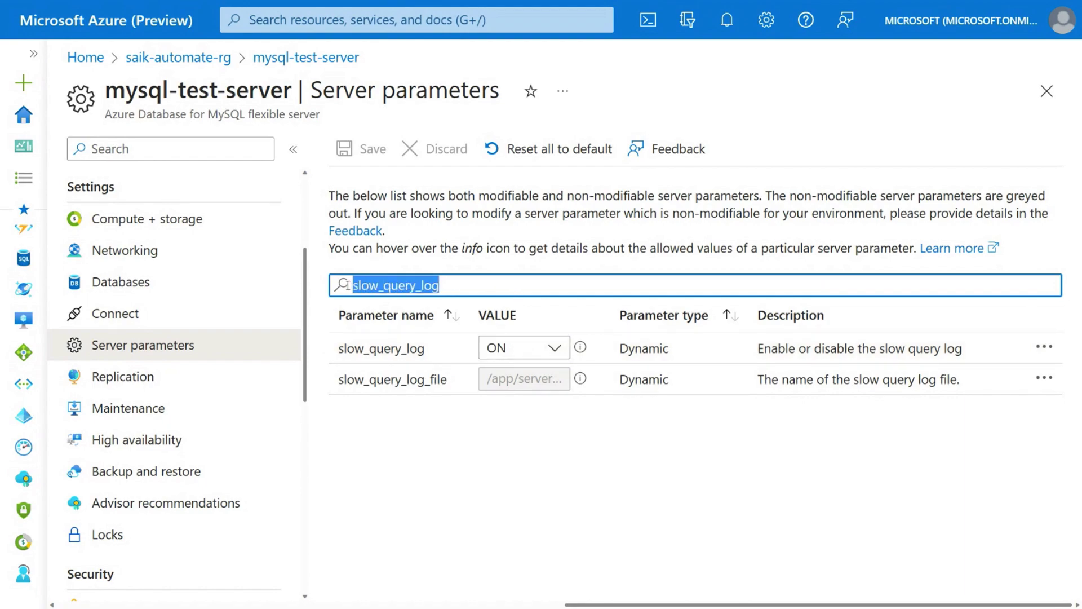
{"action": "type", "text": "long"}
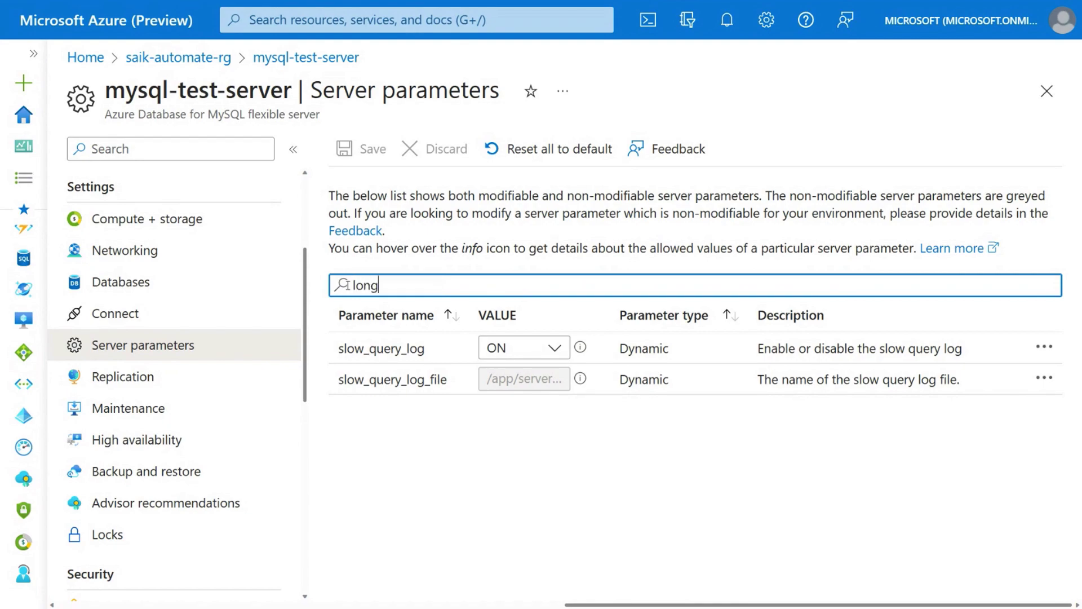
{"action": "type", "text": "_query_time"}
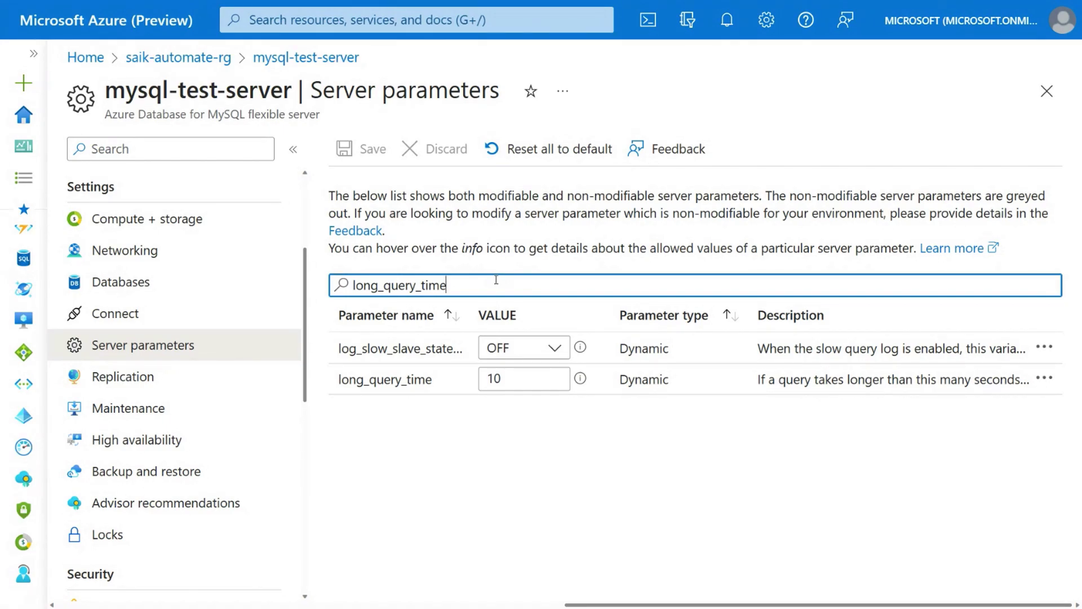
{"action": "left_click_drag", "start_coordinate": [496, 279], "coordinate": [344, 285]}
{"action": "key", "text": "BackSpace"}
Step: Open the server's diagnostic settings and review the existing mysql-test-diagnostics entry
{"action": "scroll", "coordinate": [186, 406], "scroll_direction": "down", "scroll_amount": 7}
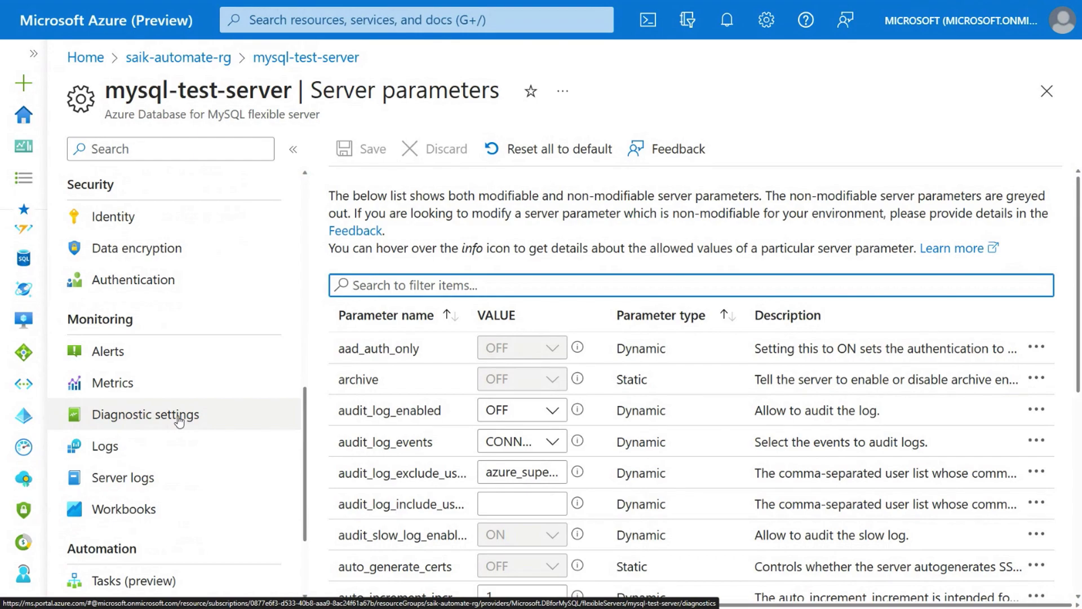
{"action": "left_click", "coordinate": [179, 421]}
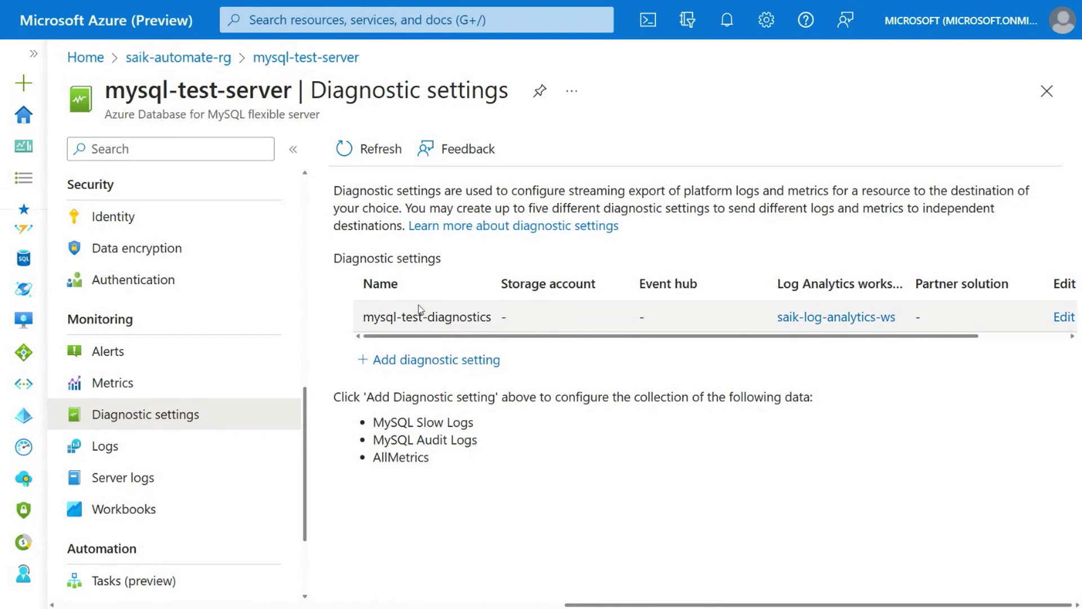
{"action": "mouse_move", "coordinate": [623, 337]}
{"action": "left_mouse_down"}
{"action": "mouse_move", "coordinate": [692, 337]}
{"action": "mouse_move", "coordinate": [609, 337]}
{"action": "left_mouse_up"}
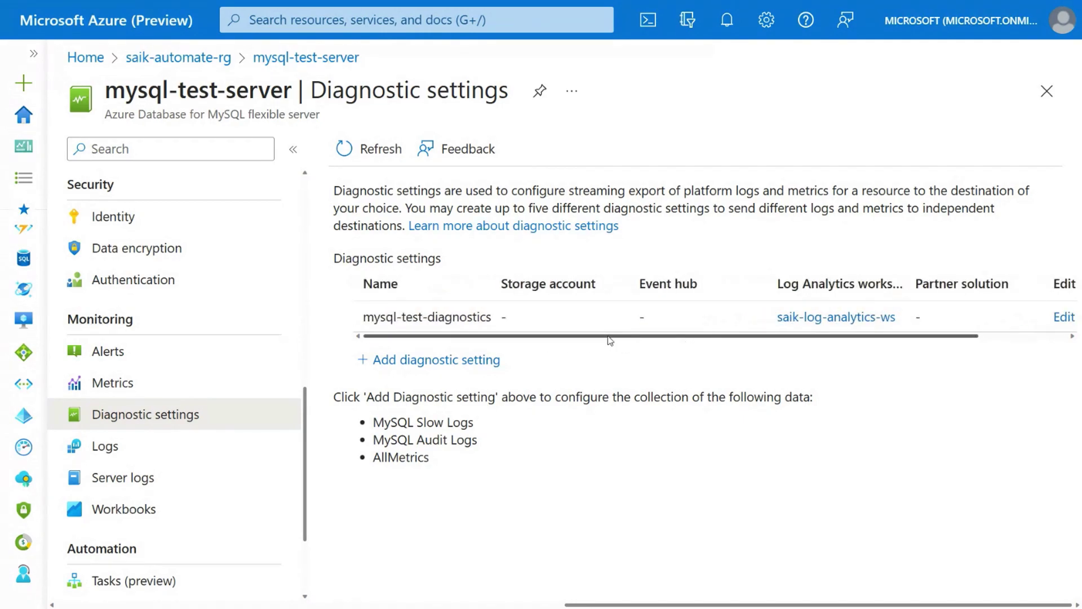
Step: Start a new diagnostic setting with allLogs and AllMetrics selected, and close it without saving
{"action": "left_click", "coordinate": [476, 360]}
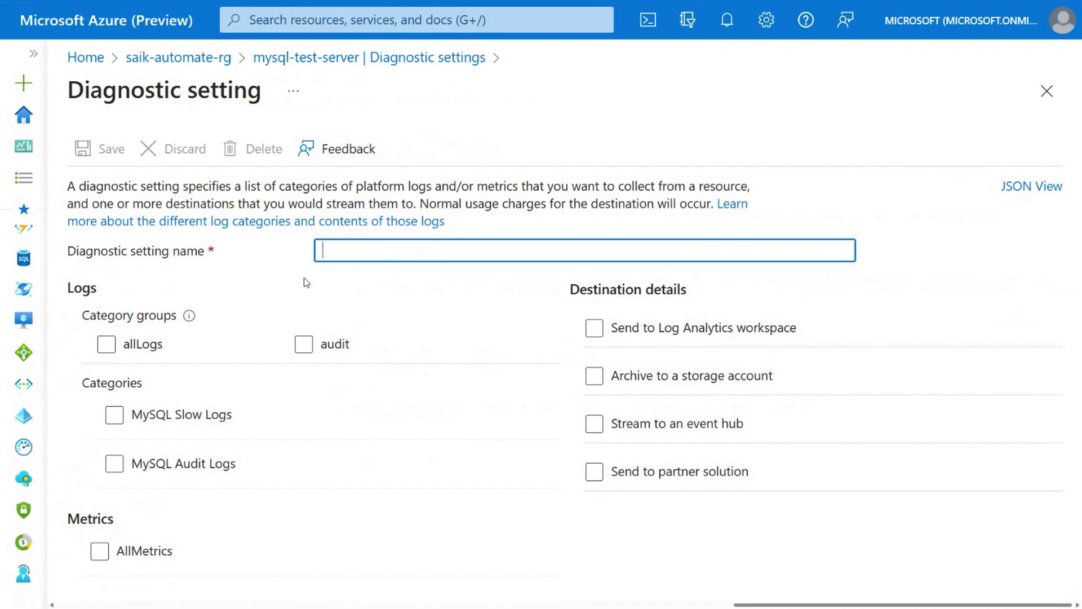
{"action": "left_click", "coordinate": [106, 344]}
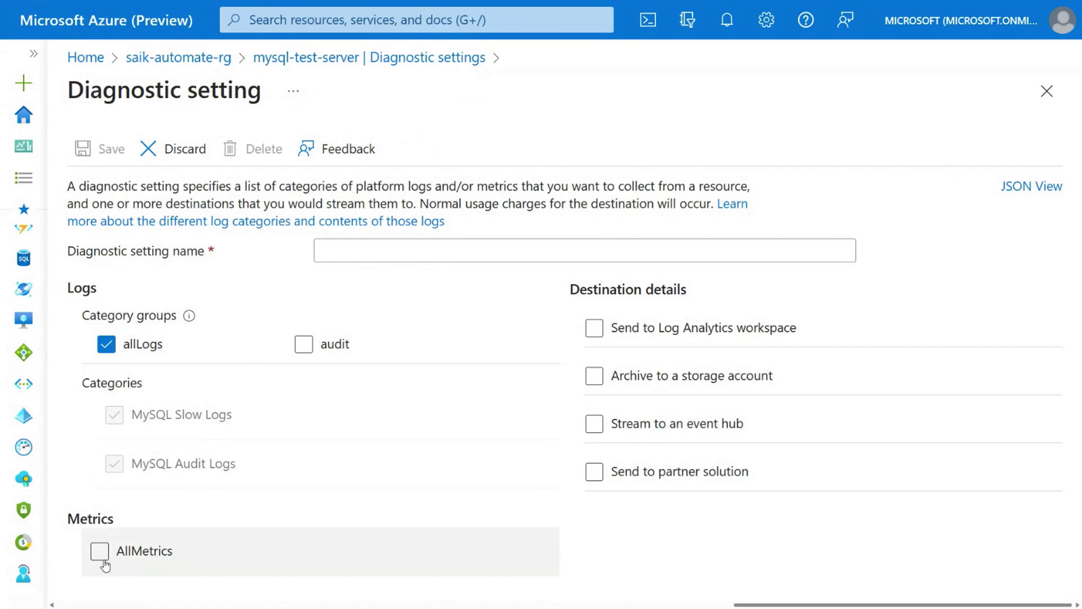
{"action": "left_click", "coordinate": [104, 551]}
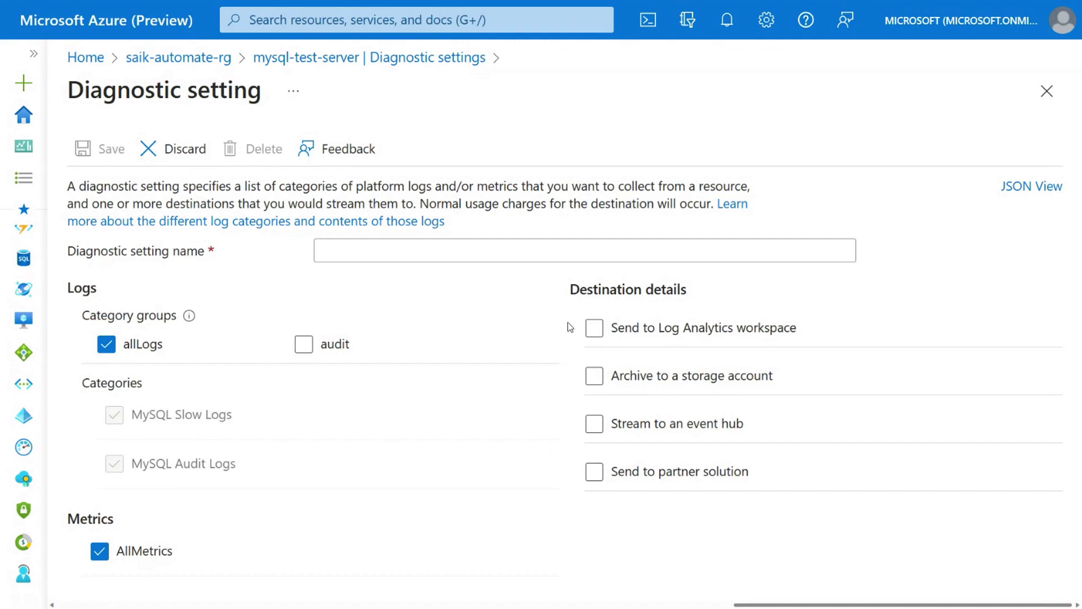
{"action": "left_click", "coordinate": [1047, 91]}
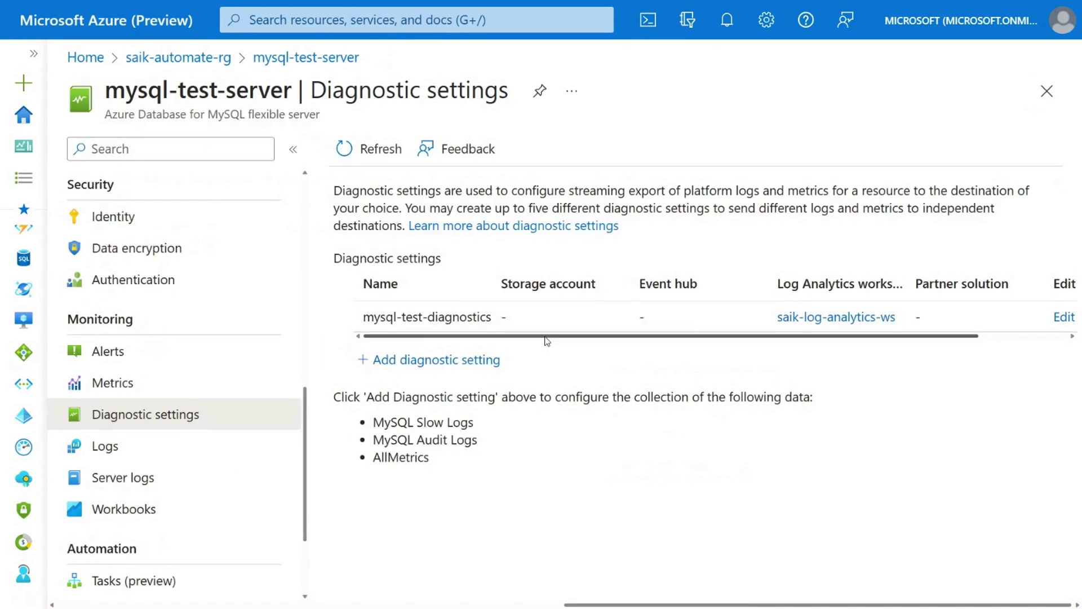
Step: Open the existing mysql-test-diagnostics setting, review its log categories, metrics and Log Analytics destination, and close it
{"action": "left_click_drag", "start_coordinate": [546, 341], "coordinate": [761, 341]}
{"action": "left_click", "coordinate": [978, 316]}
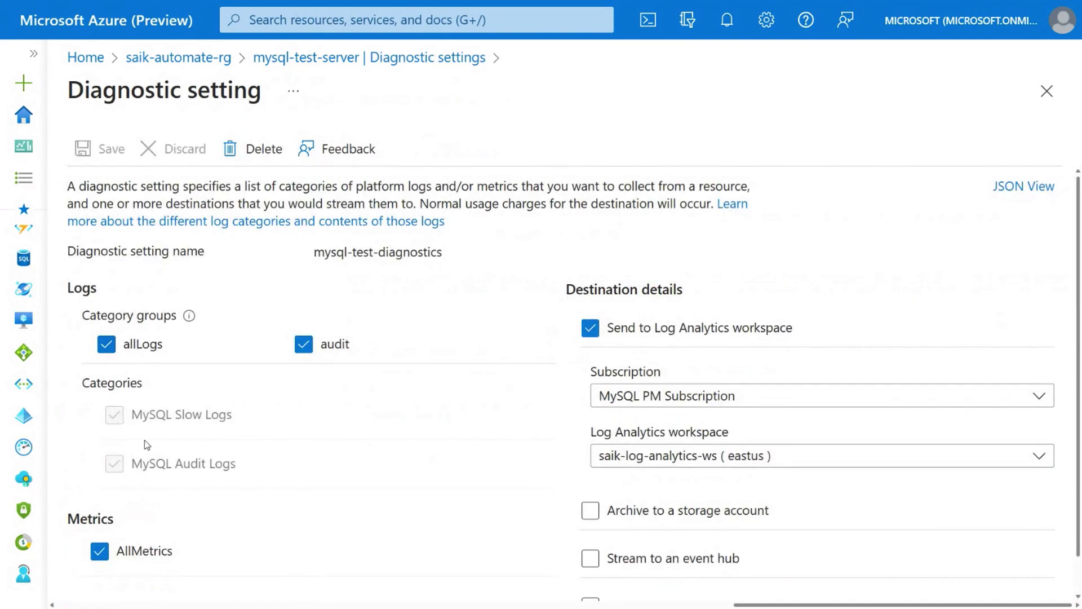
{"action": "scroll", "coordinate": [541, 435], "scroll_direction": "down", "scroll_amount": 1}
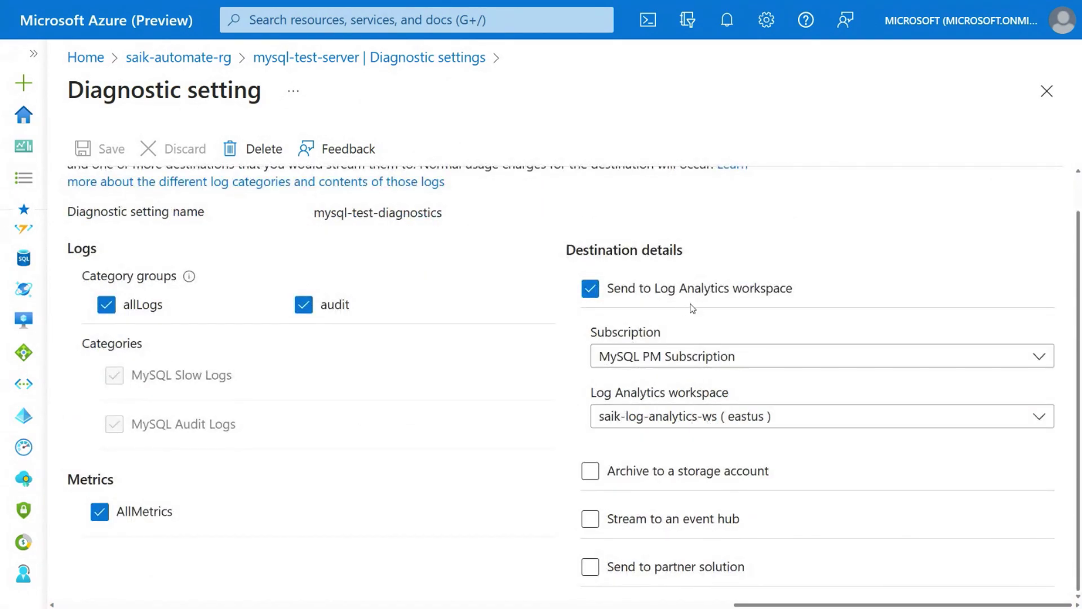
{"action": "scroll", "coordinate": [515, 346], "scroll_direction": "up", "scroll_amount": 1}
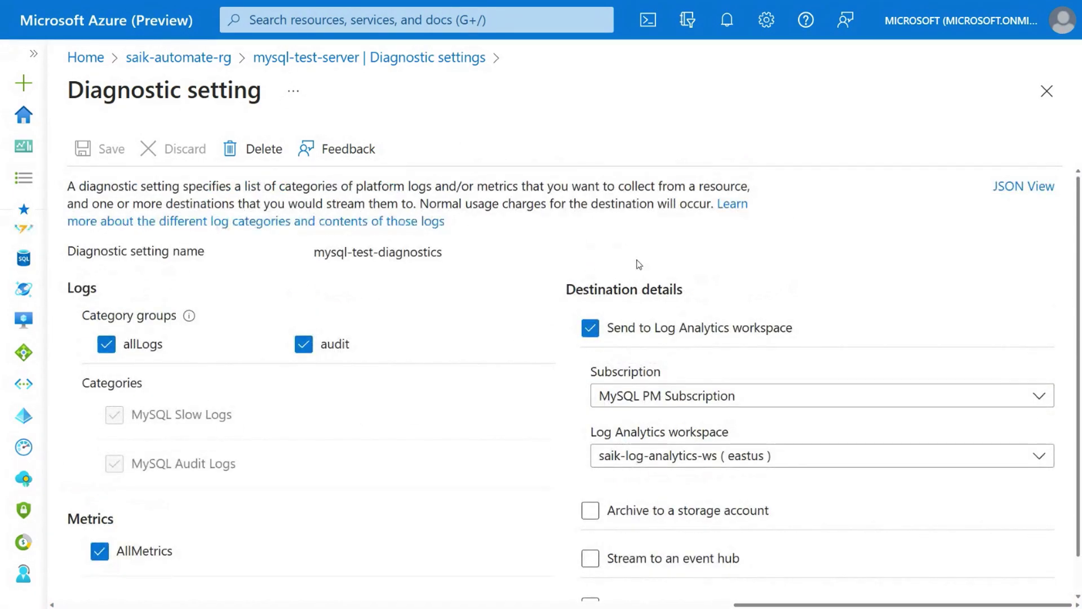
{"action": "left_click", "coordinate": [1047, 91]}
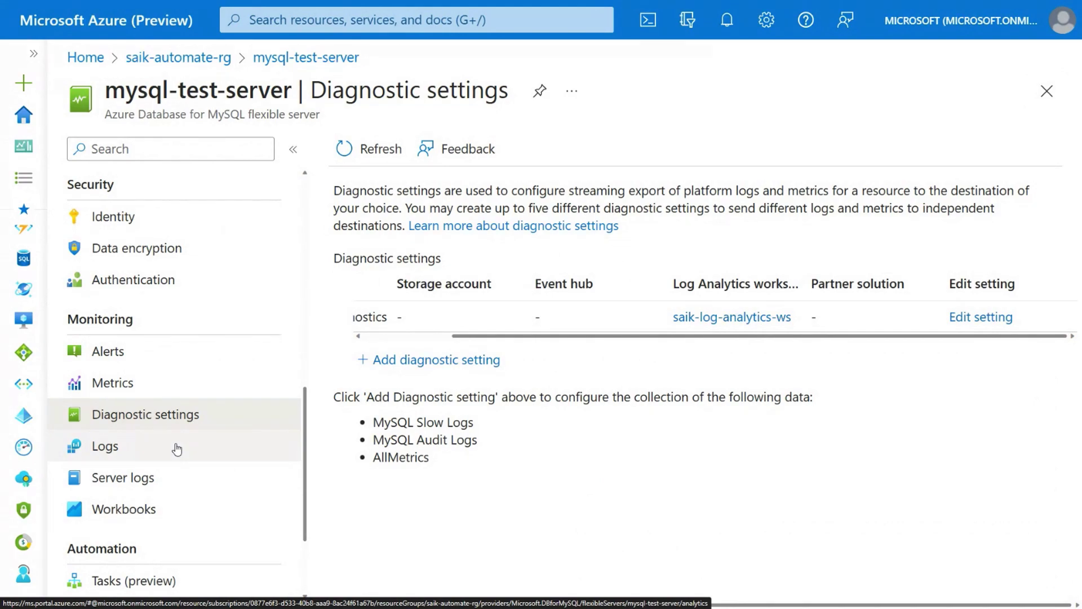
Step: Open the server's logs and run the prepared MySqlSlowLogs query for the five longest queries over the last 24 hours
{"action": "left_click", "coordinate": [176, 449]}
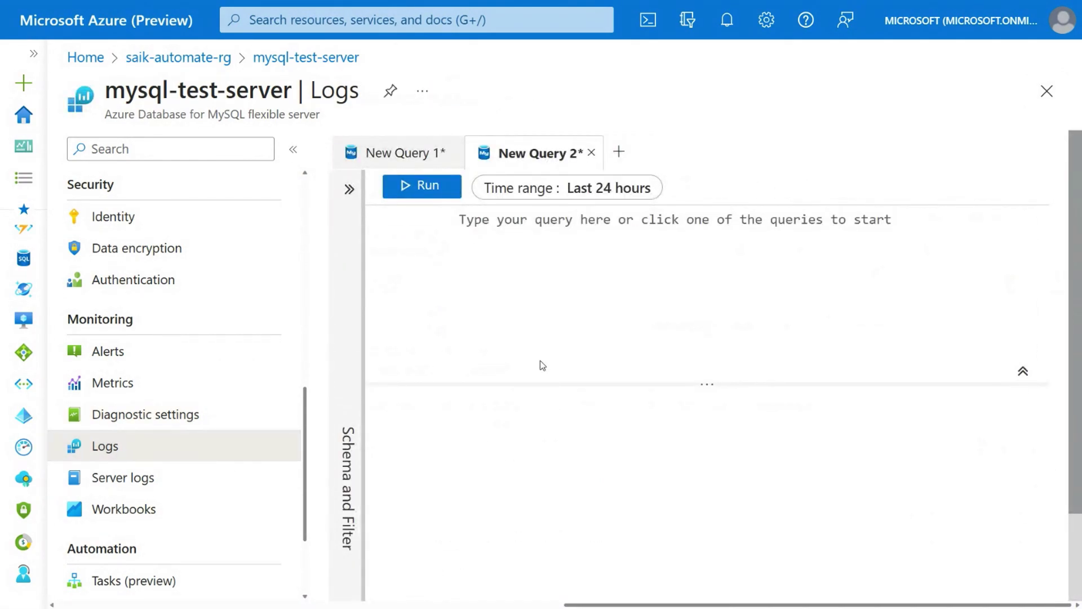
{"action": "left_click_drag", "start_coordinate": [548, 333], "coordinate": [458, 222]}
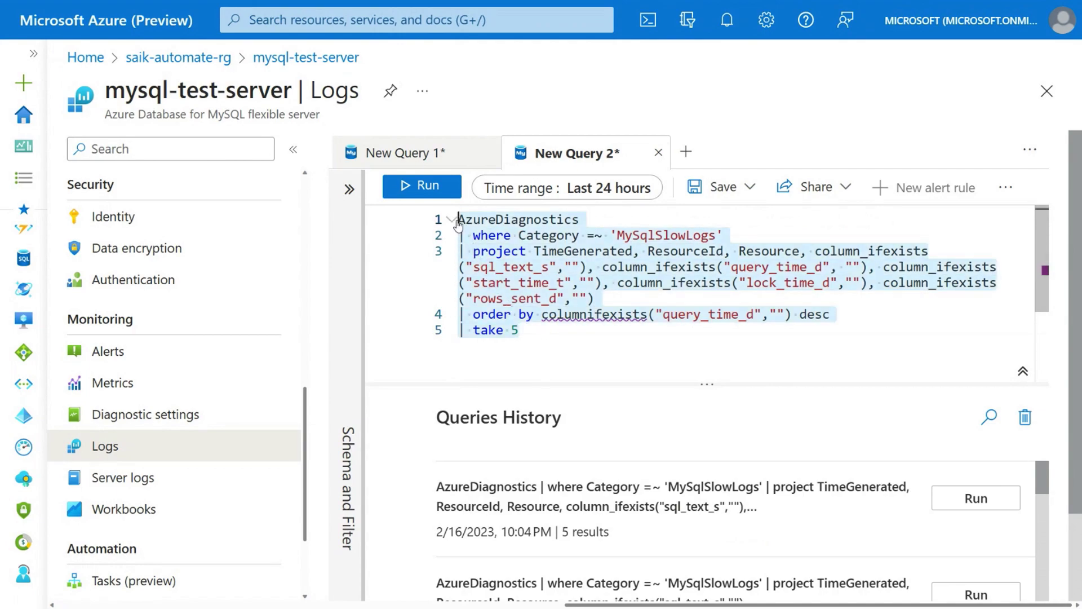
{"action": "left_click", "coordinate": [424, 187]}
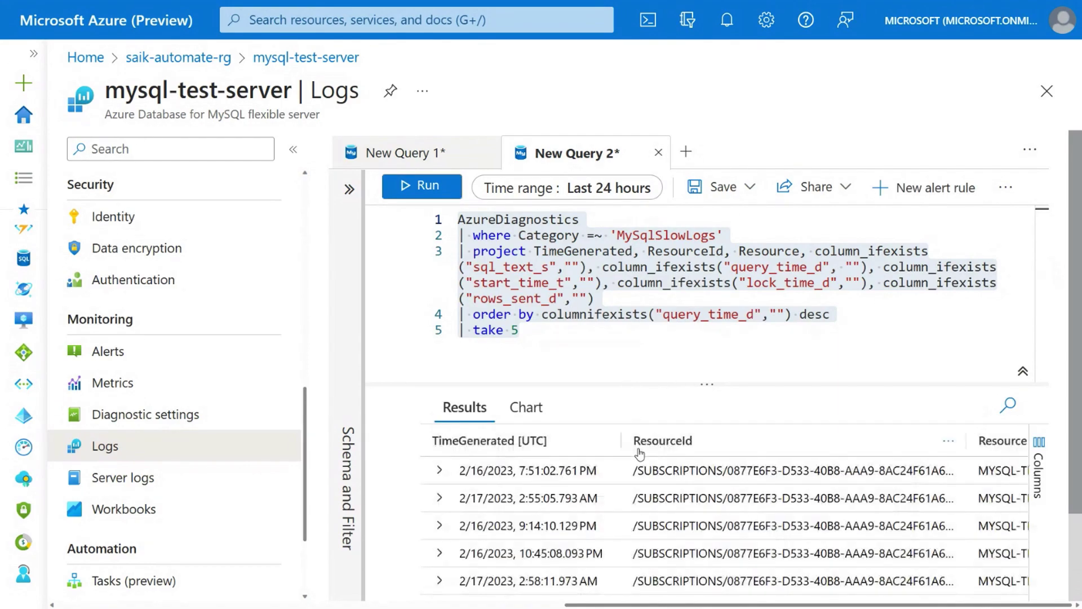
Step: Expand the 2/16/2023 10:45:08 PM slow query record and examine its SQL text, query time and lock time
{"action": "scroll", "coordinate": [515, 514], "scroll_direction": "down", "scroll_amount": 2}
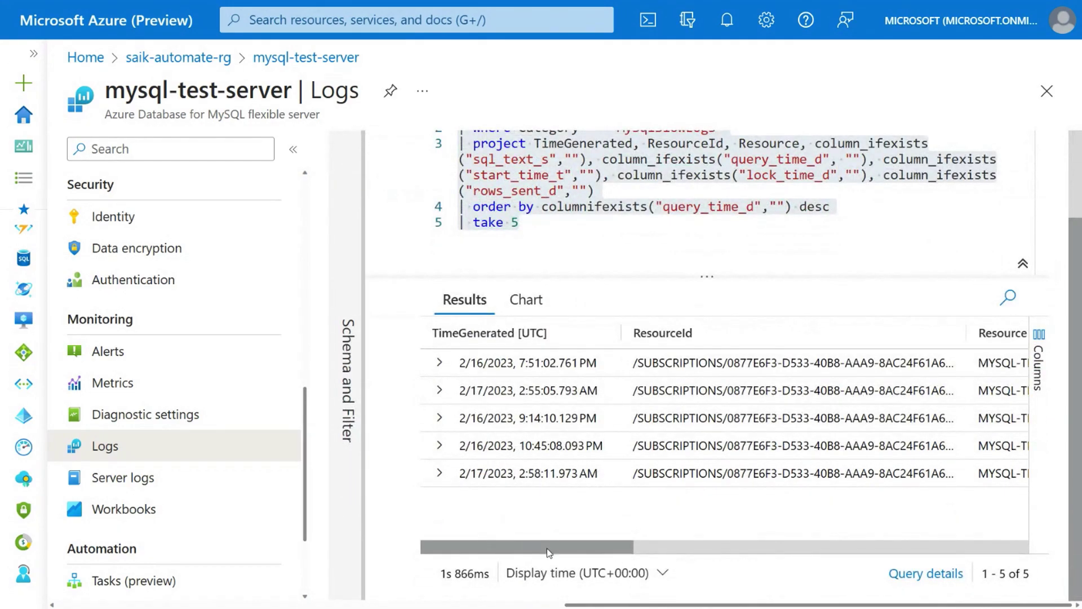
{"action": "left_click_drag", "start_coordinate": [548, 550], "coordinate": [526, 544]}
{"action": "left_click", "coordinate": [436, 446]}
{"action": "scroll", "coordinate": [648, 451], "scroll_direction": "down", "scroll_amount": 2}
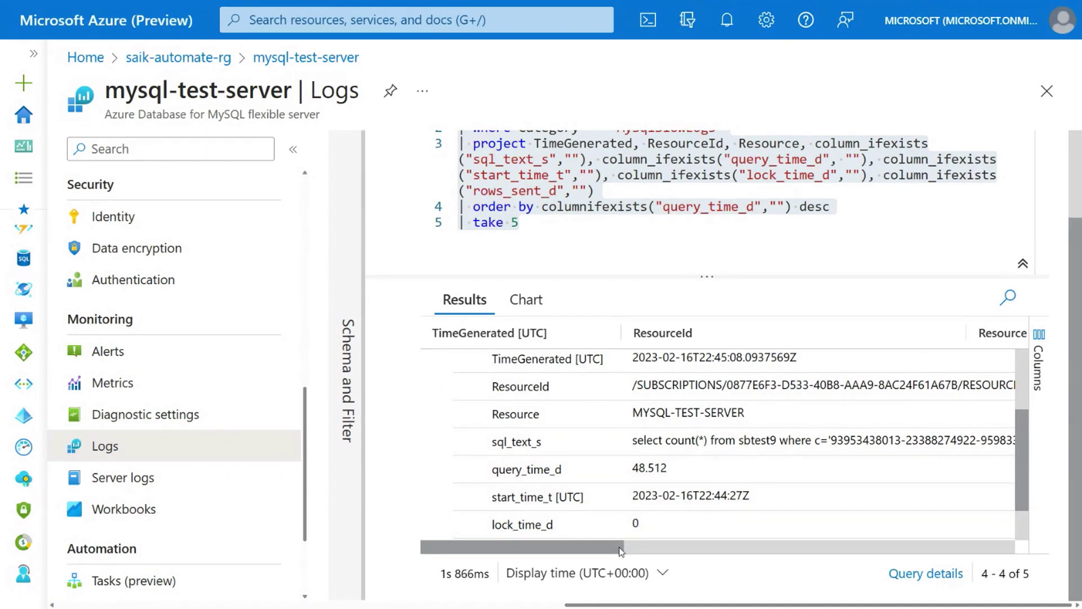
{"action": "scroll", "coordinate": [519, 510], "scroll_direction": "down", "scroll_amount": 2}
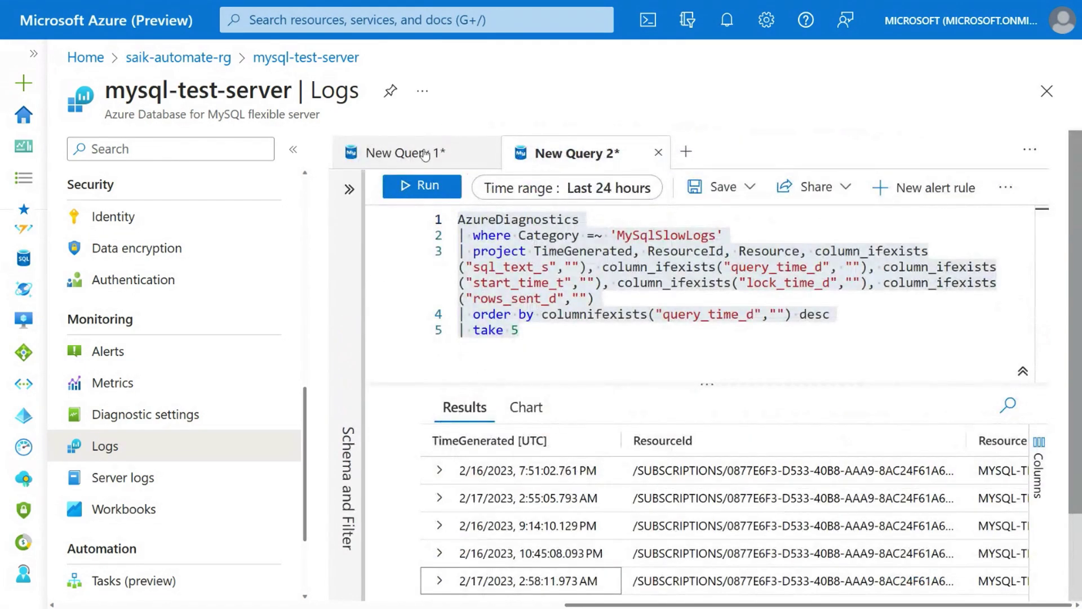
Step: Run the prepared query in New Query 1 that summarizes slow query count and time statistics by SQL text
{"action": "left_click", "coordinate": [424, 153]}
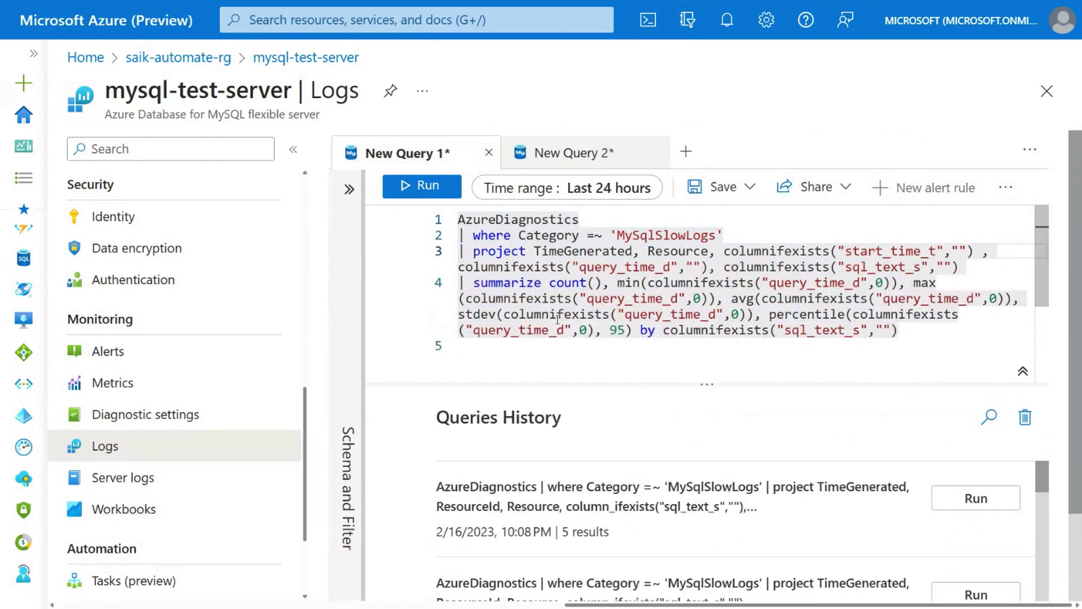
{"action": "left_click", "coordinate": [547, 364]}
{"action": "key", "text": "shift+Return"}
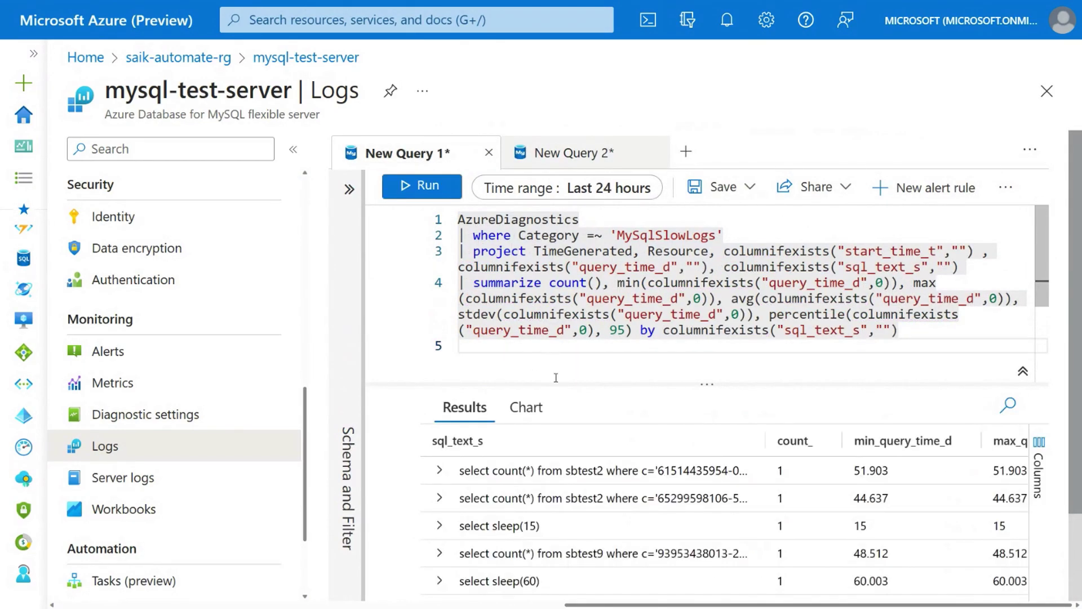
Step: Expand the summary row of the sbtest9 select count query and examine its SQL text and query time statistics
{"action": "scroll", "coordinate": [553, 515], "scroll_direction": "down", "scroll_amount": 1}
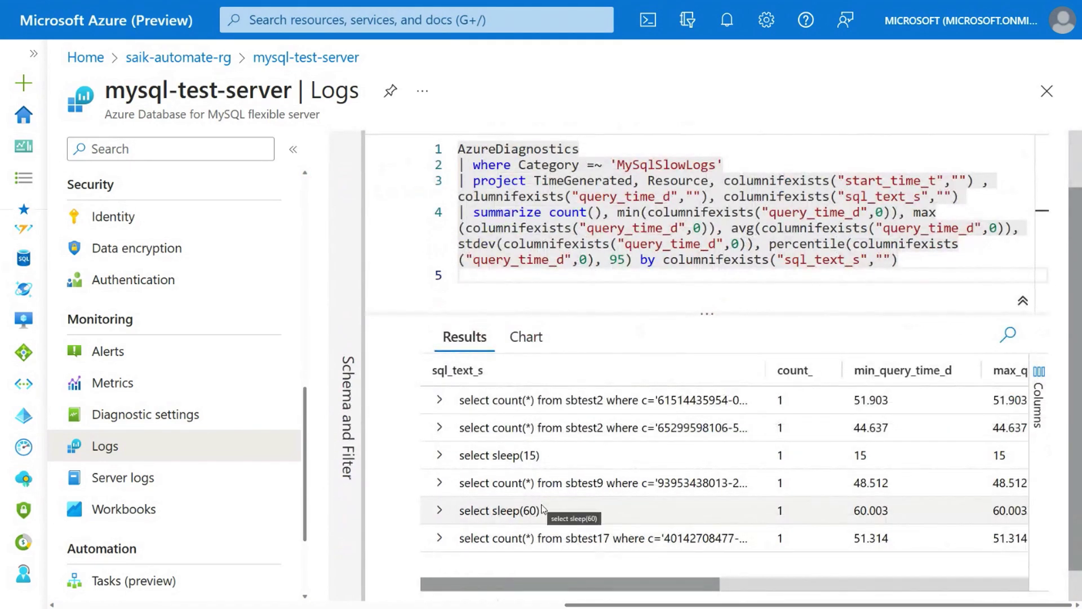
{"action": "left_click", "coordinate": [440, 483]}
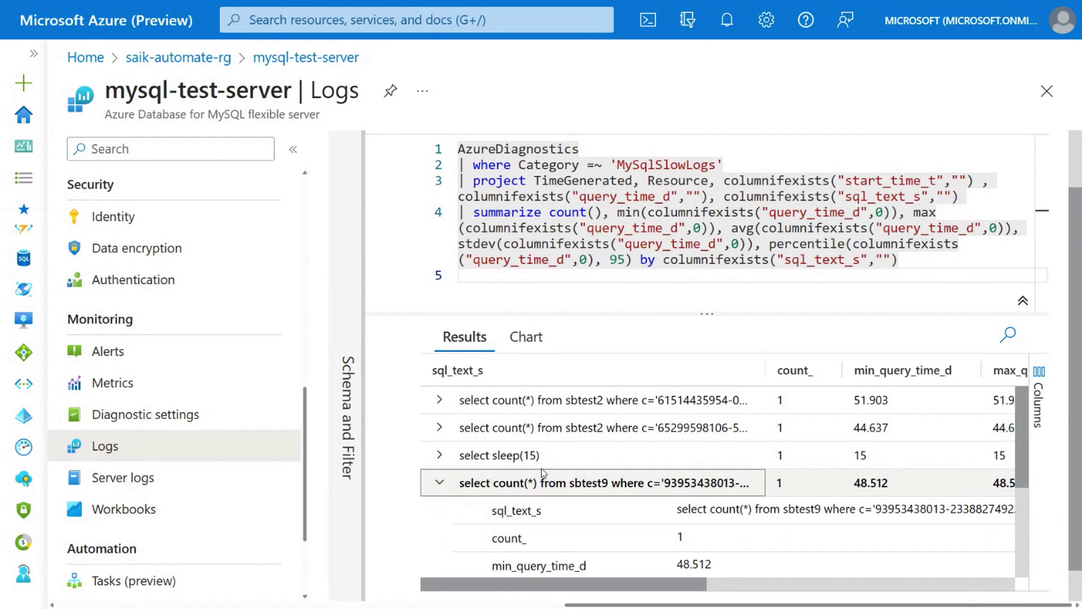
{"action": "scroll", "coordinate": [445, 487], "scroll_direction": "down", "scroll_amount": 1}
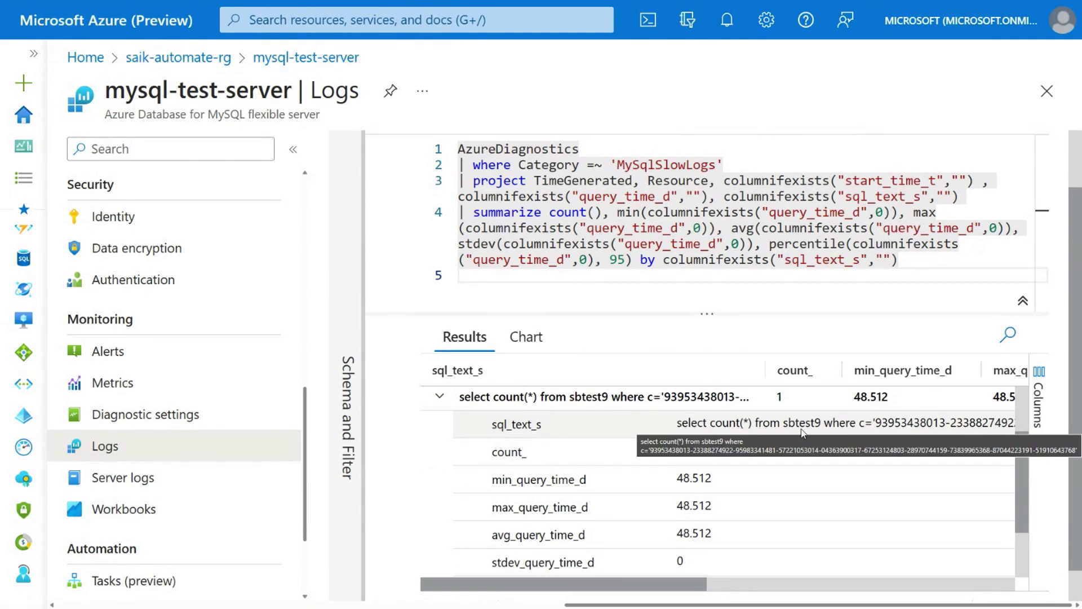
Step: Review the remaining statistics of the sbtest9 select count query, down to its 95th percentile query time
{"action": "scroll", "coordinate": [665, 467], "scroll_direction": "down", "scroll_amount": 1}
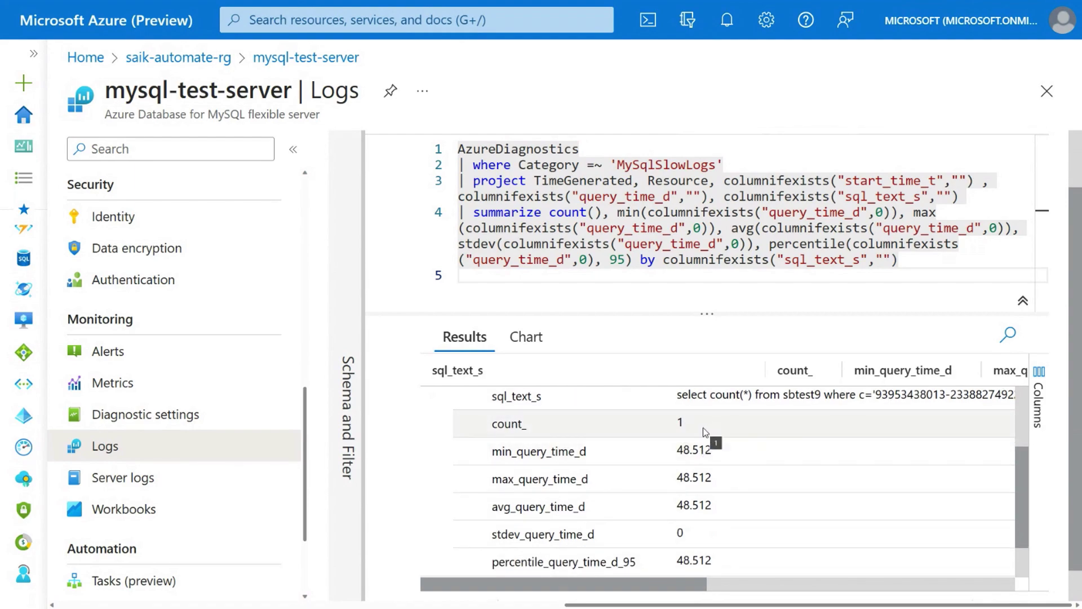
{"action": "scroll", "coordinate": [705, 433], "scroll_direction": "down", "scroll_amount": 1}
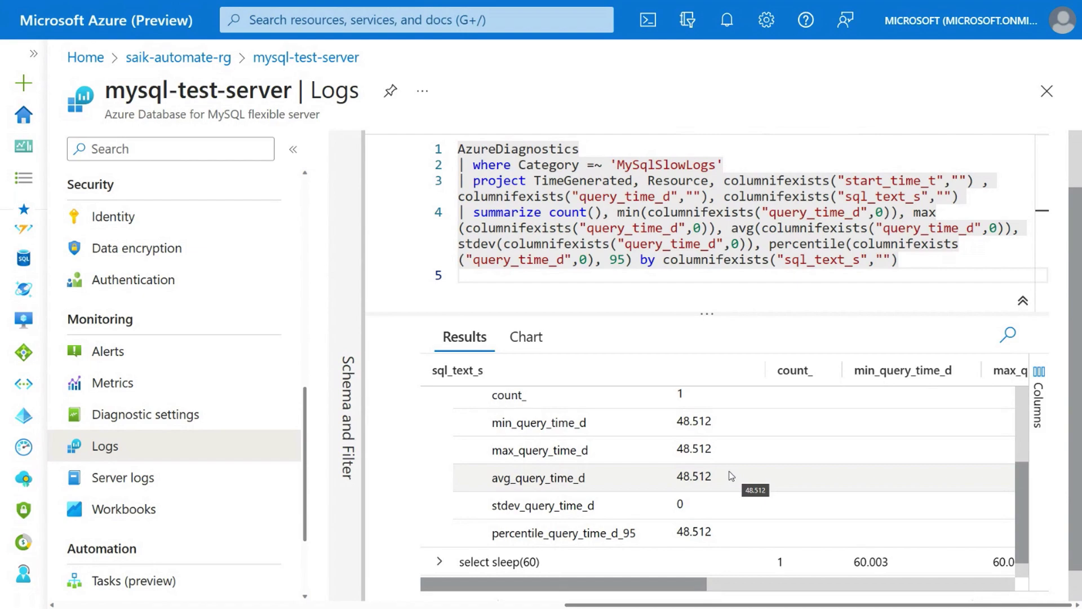
Step: Open the server logs page and download and open the slow log file mysql-slow-mysql-test-server-2023021619.log
{"action": "left_click", "coordinate": [112, 480]}
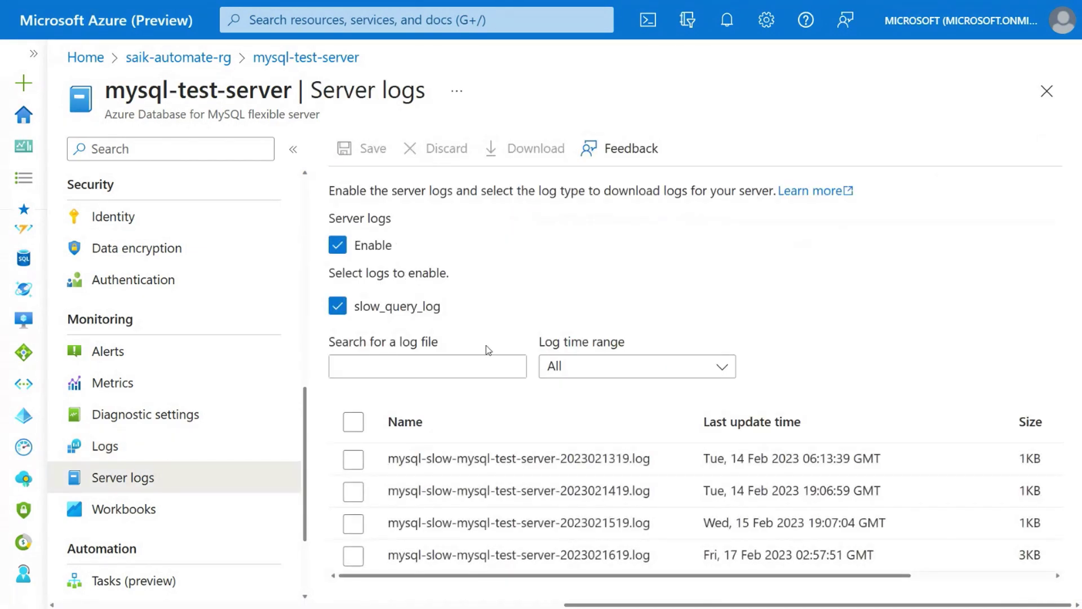
{"action": "left_click", "coordinate": [353, 556]}
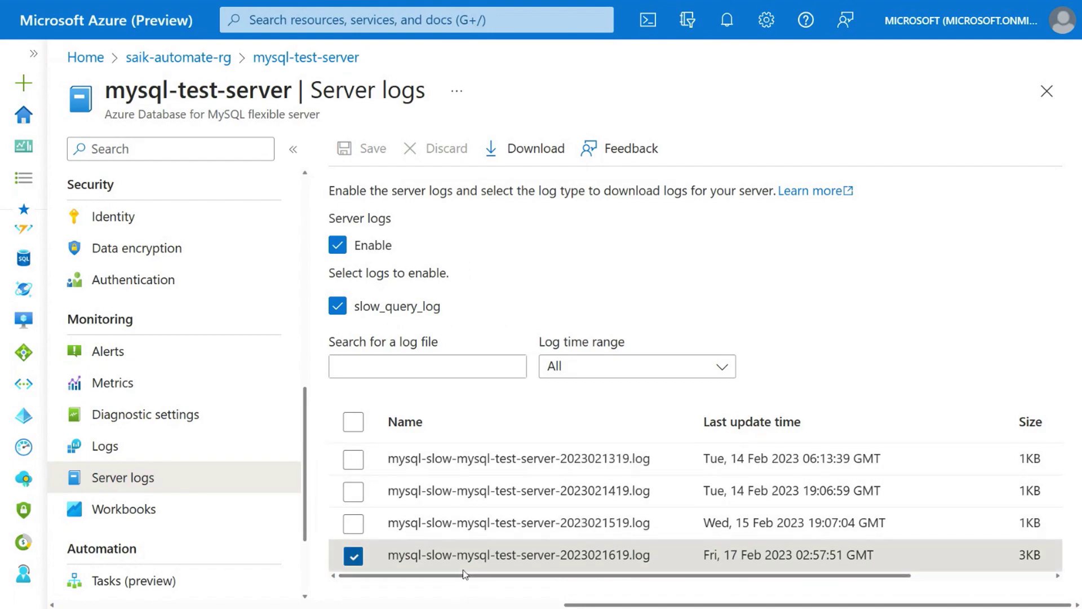
{"action": "left_click", "coordinate": [517, 163]}
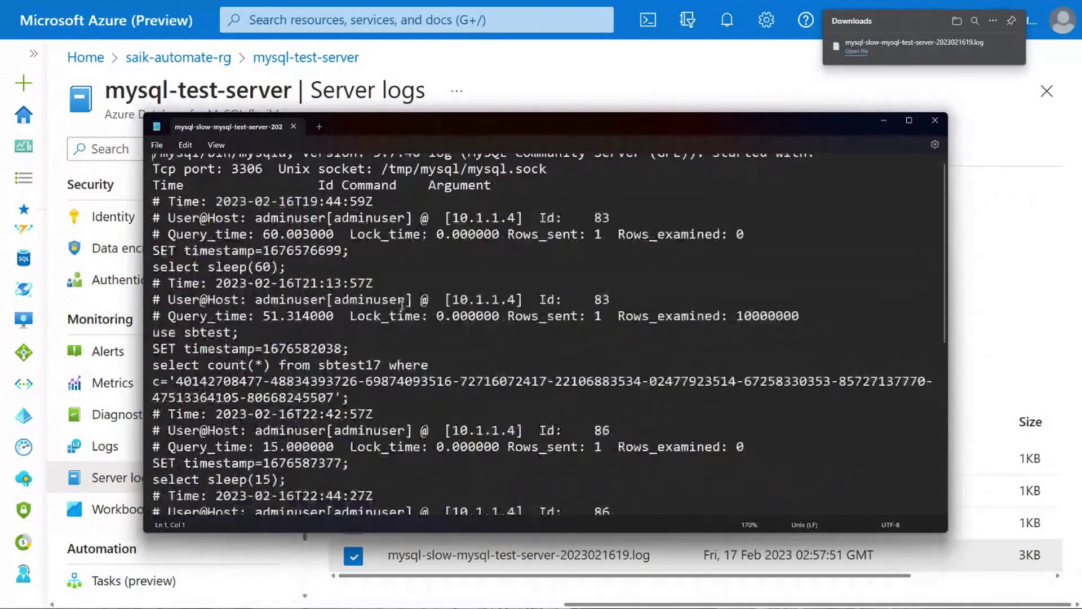
Step: Read through the slow query entries in the downloaded log file down to its end, and minimize the text editor
{"action": "scroll", "coordinate": [402, 305], "scroll_direction": "down", "scroll_amount": 5}
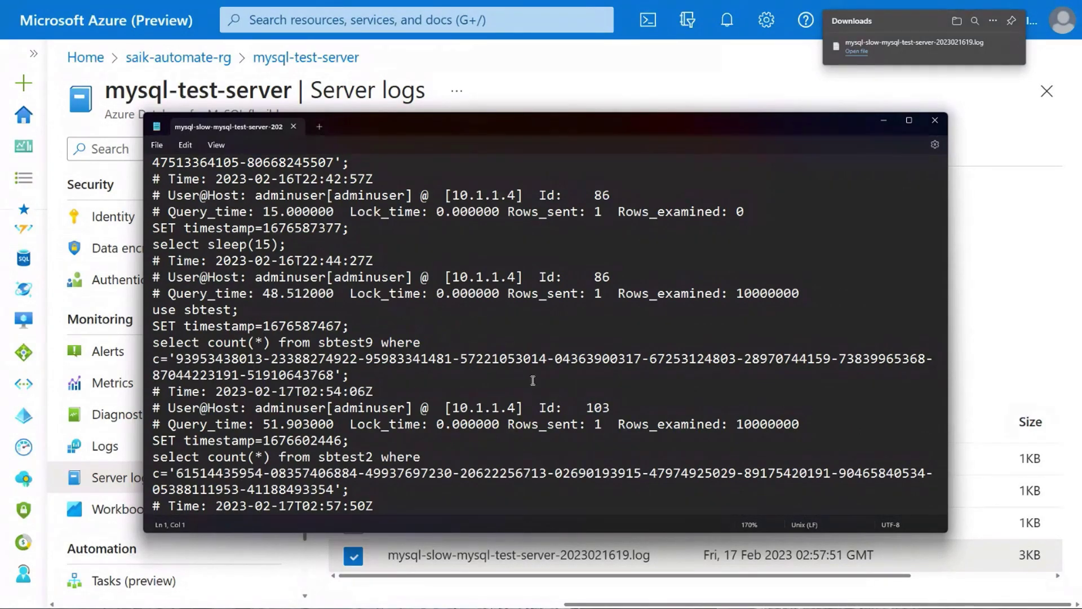
{"action": "scroll", "coordinate": [535, 384], "scroll_direction": "down", "scroll_amount": 1}
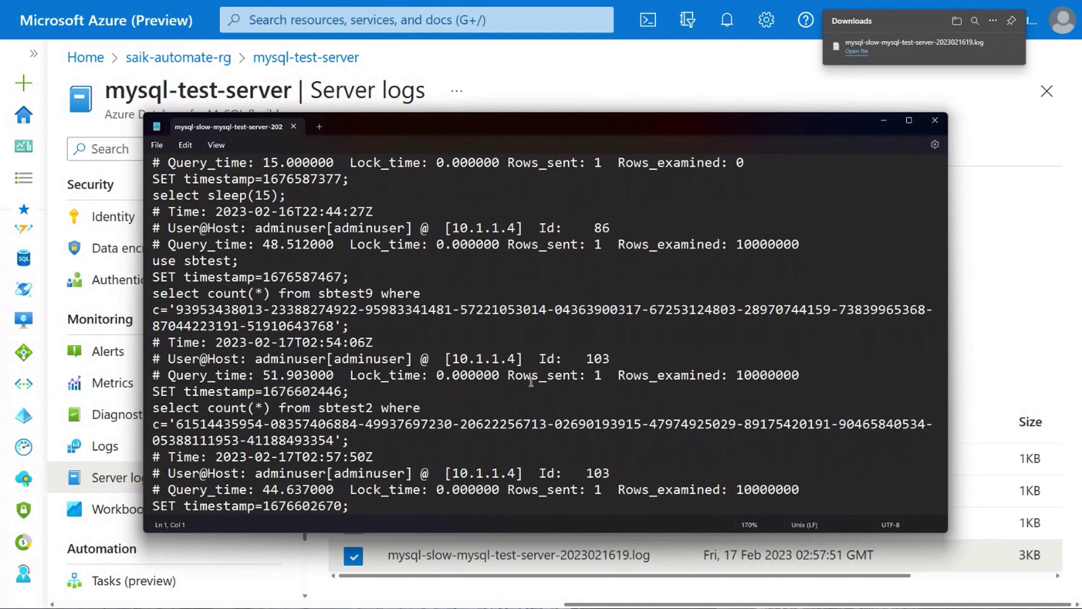
{"action": "scroll", "coordinate": [390, 420], "scroll_direction": "down", "scroll_amount": 1}
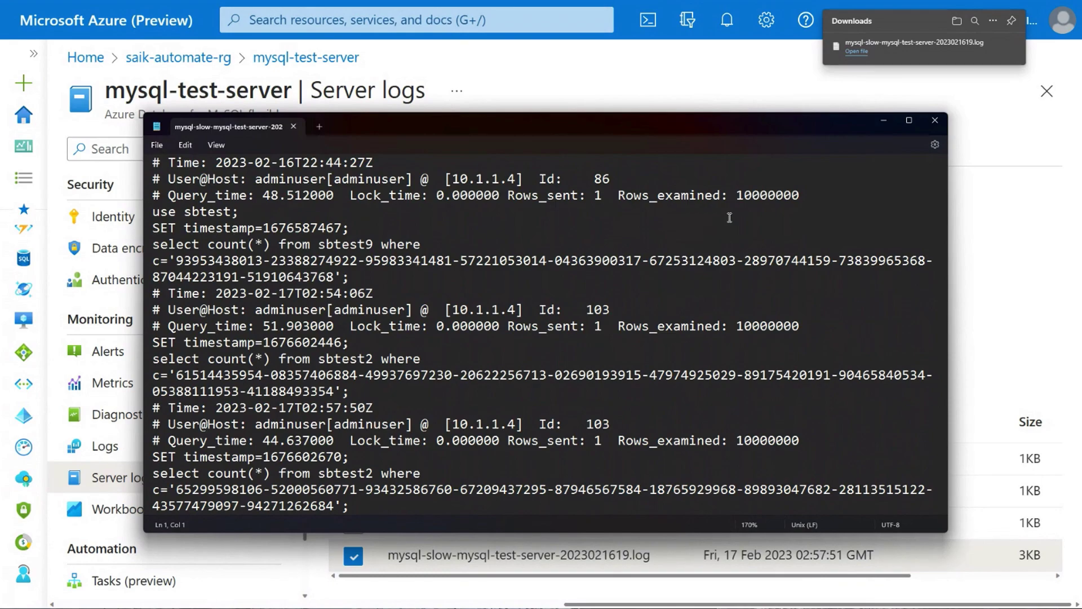
{"action": "left_click", "coordinate": [879, 122]}
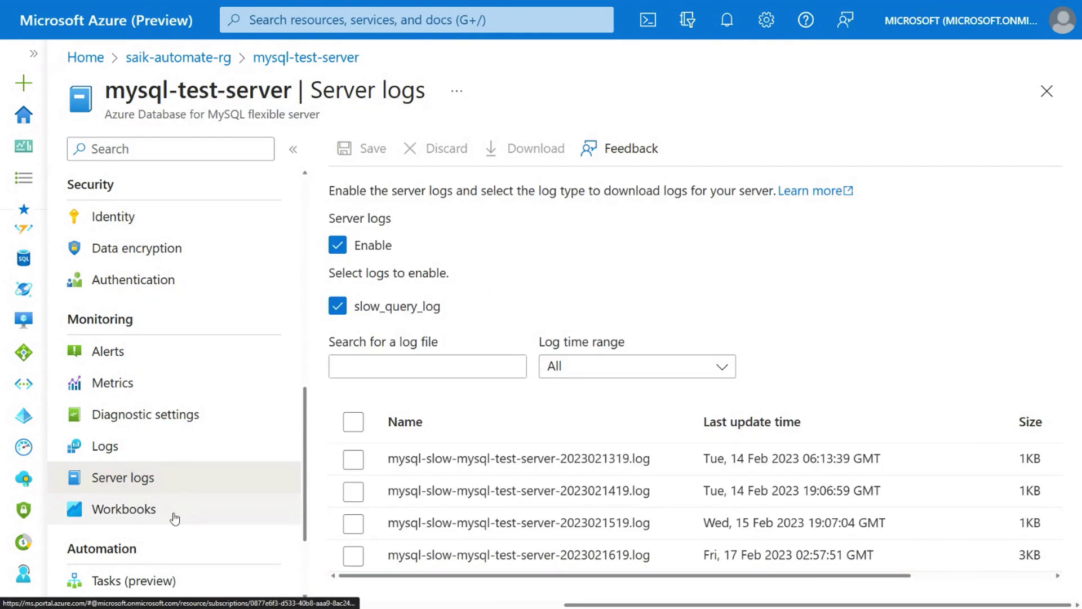
Step: Open the server's Overview workbook and examine its Server Summary columns and Database Summary list
{"action": "left_click", "coordinate": [175, 518]}
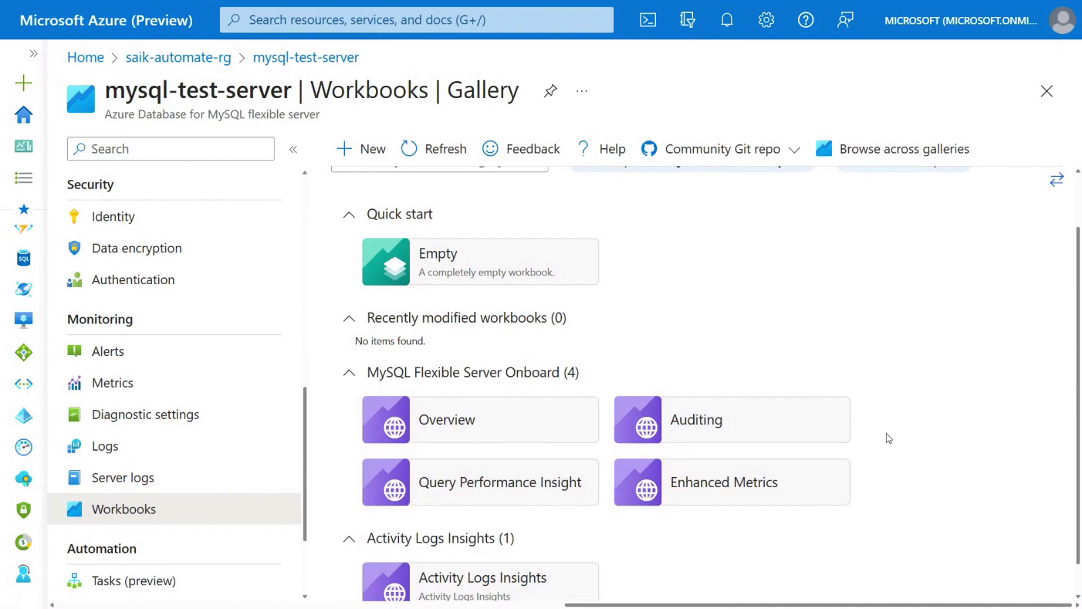
{"action": "left_click", "coordinate": [453, 419]}
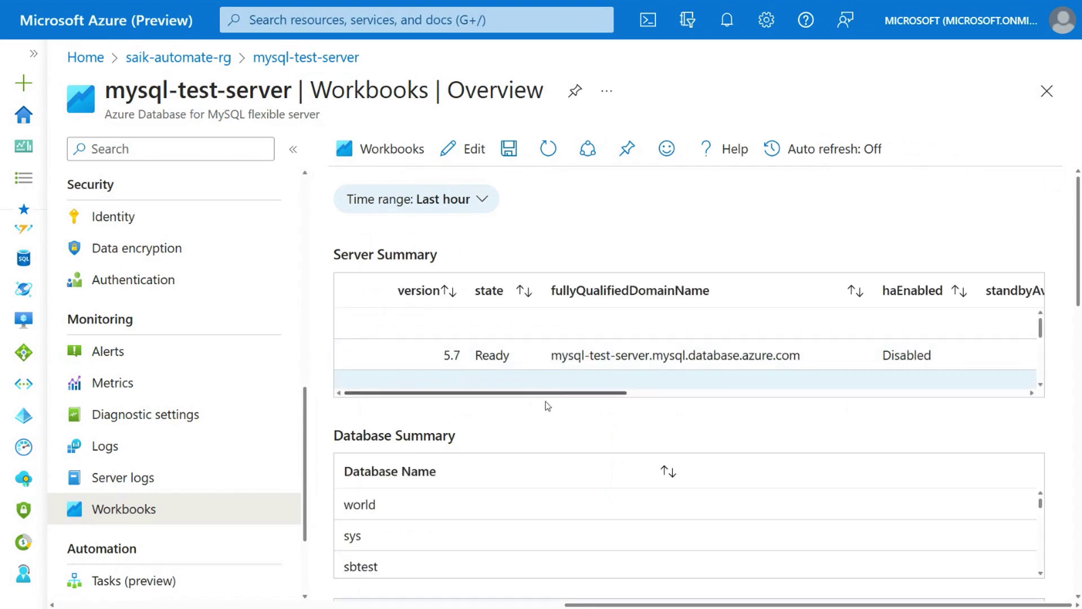
{"action": "left_click_drag", "start_coordinate": [551, 393], "coordinate": [641, 323]}
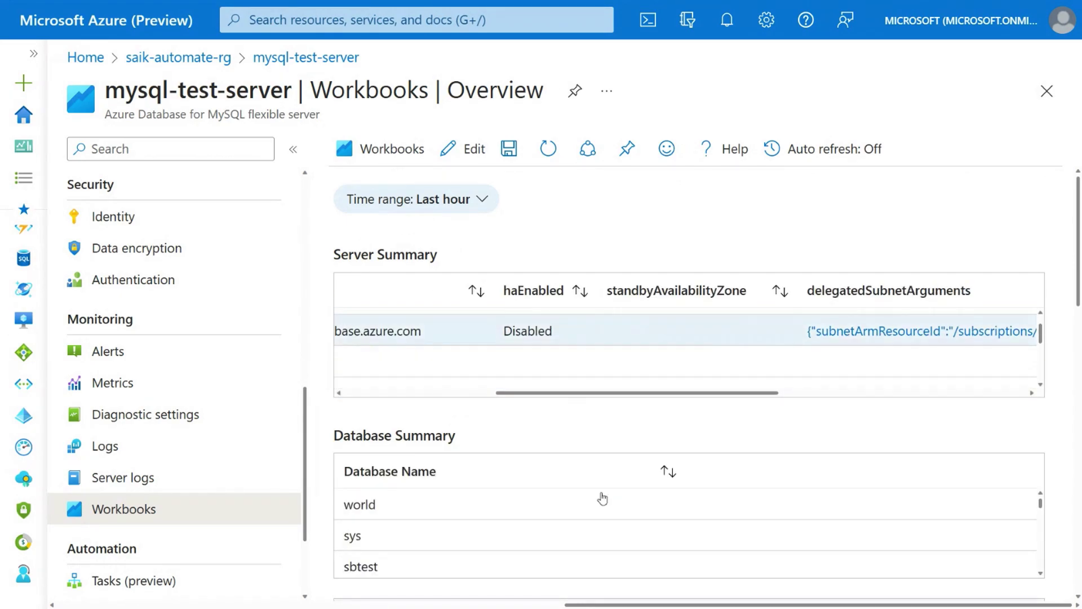
{"action": "scroll", "coordinate": [568, 421], "scroll_direction": "down", "scroll_amount": 2}
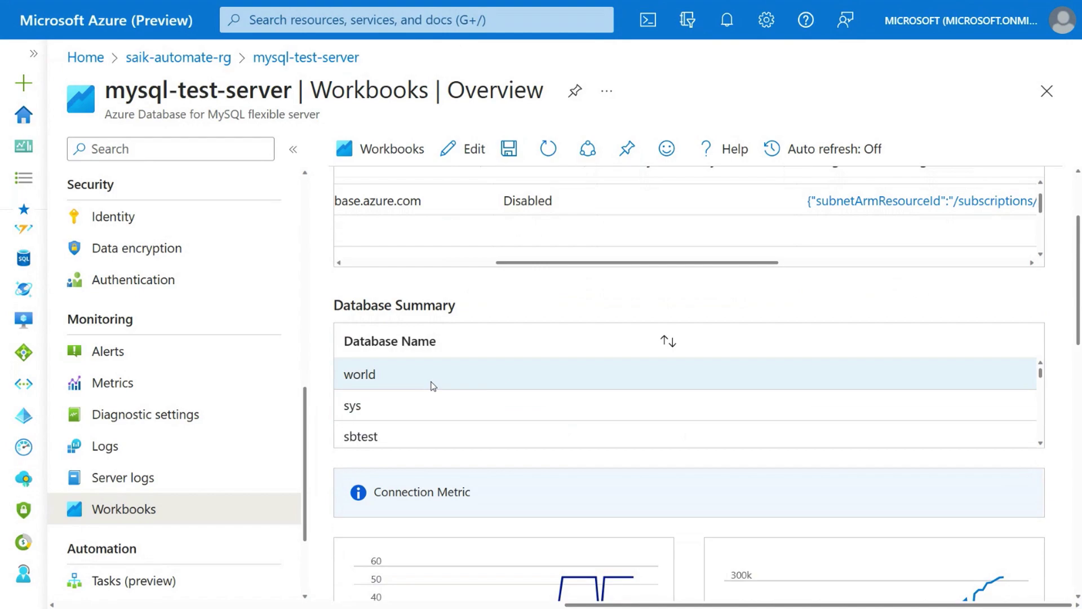
{"action": "scroll", "coordinate": [433, 385], "scroll_direction": "down", "scroll_amount": 5}
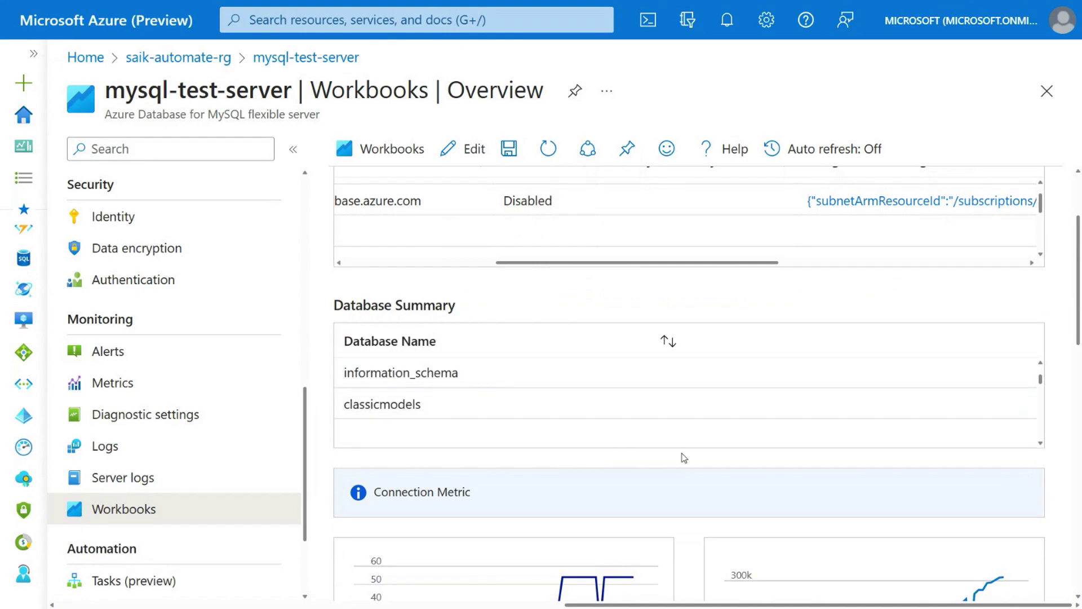
Step: Examine the connection, performance and storage metric charts in the Overview workbook
{"action": "scroll", "coordinate": [684, 451], "scroll_direction": "down", "scroll_amount": 5}
{"action": "scroll", "coordinate": [689, 399], "scroll_direction": "down", "scroll_amount": 1}
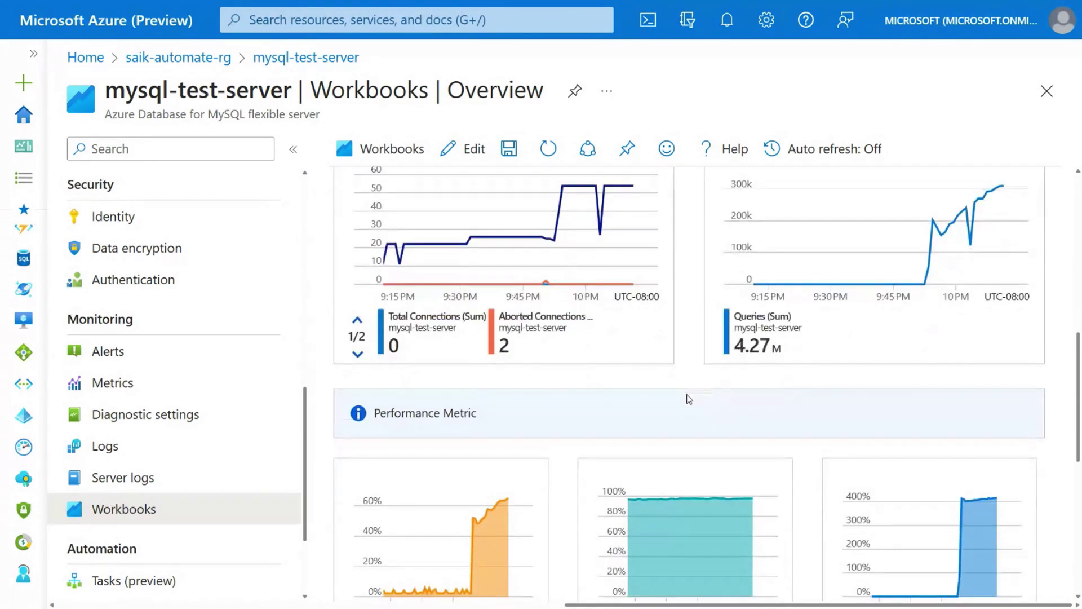
{"action": "scroll", "coordinate": [689, 399], "scroll_direction": "up", "scroll_amount": 1}
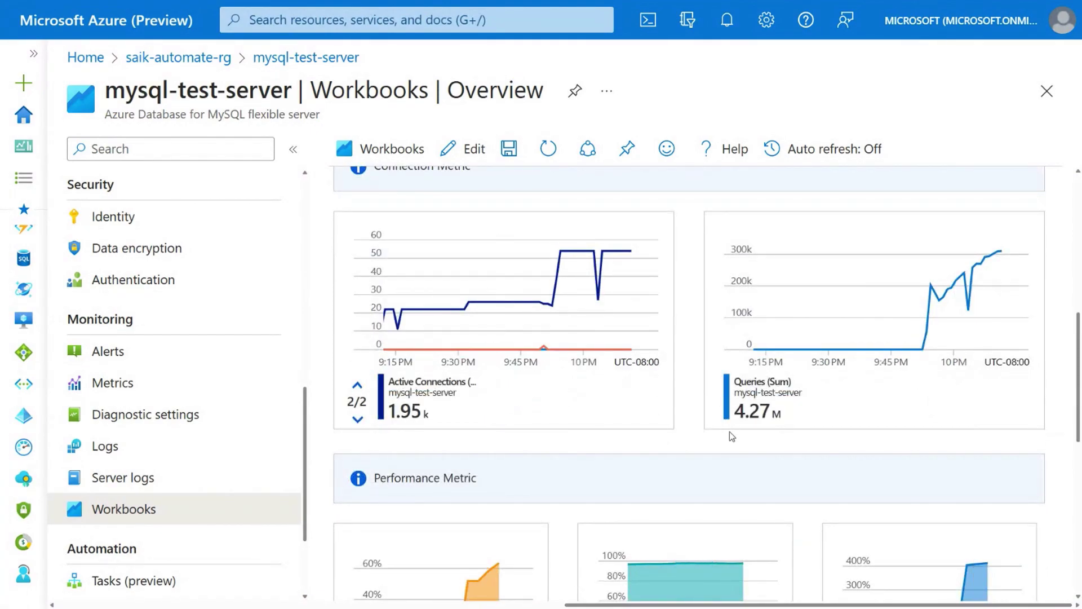
{"action": "scroll", "coordinate": [703, 421], "scroll_direction": "down", "scroll_amount": 5}
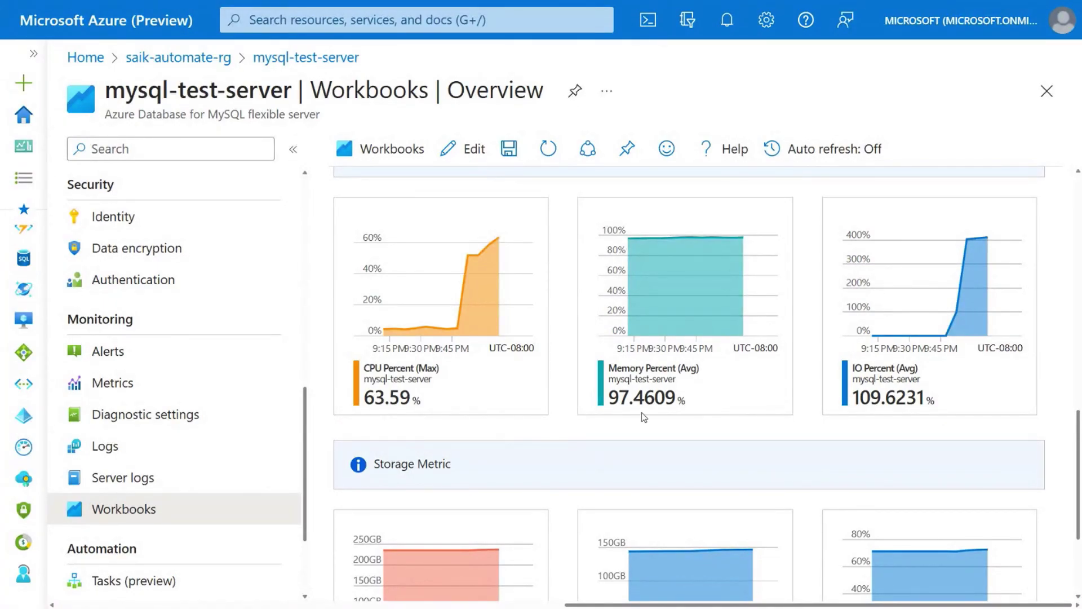
{"action": "scroll", "coordinate": [596, 456], "scroll_direction": "down", "scroll_amount": 3}
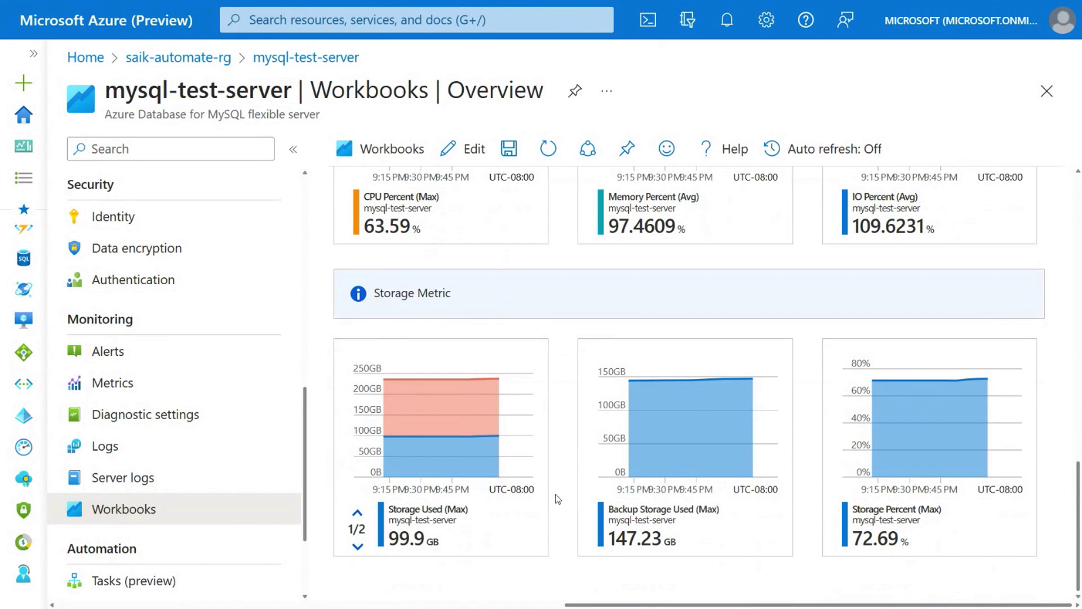
{"action": "scroll", "coordinate": [550, 433], "scroll_direction": "up", "scroll_amount": 6}
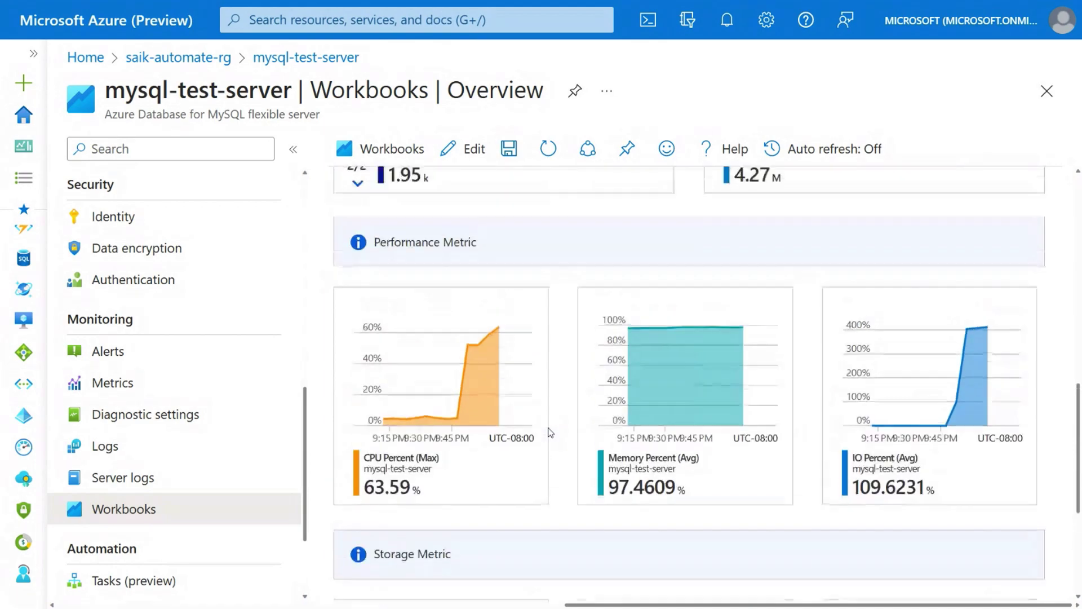
Step: Return to the workbook gallery, open the Auditing workbook and look over its audit summary sections
{"action": "left_click", "coordinate": [407, 151]}
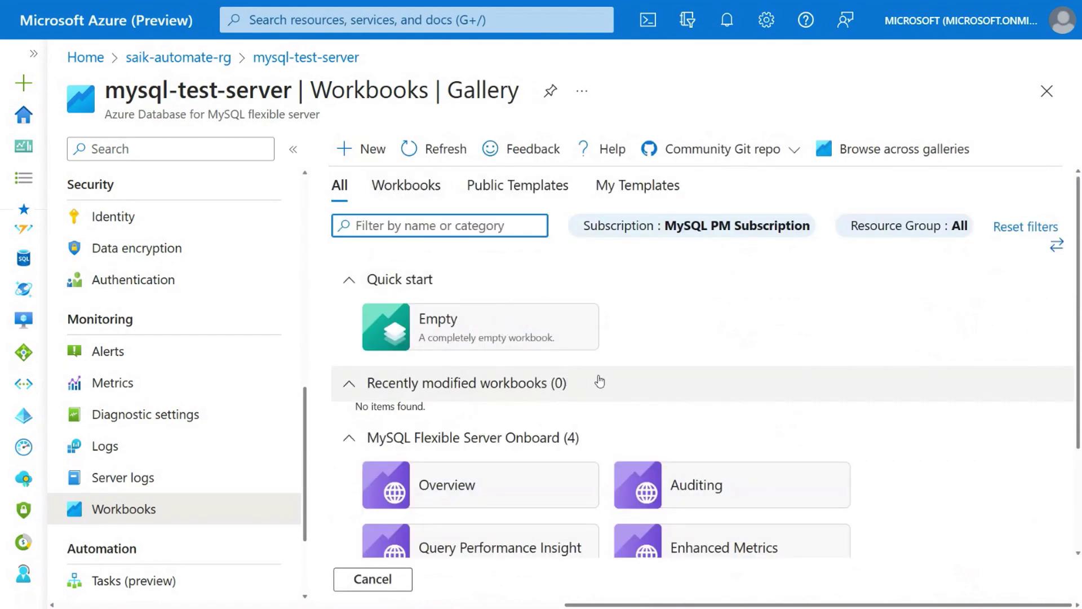
{"action": "scroll", "coordinate": [599, 380], "scroll_direction": "down", "scroll_amount": 2}
{"action": "left_click", "coordinate": [716, 372]}
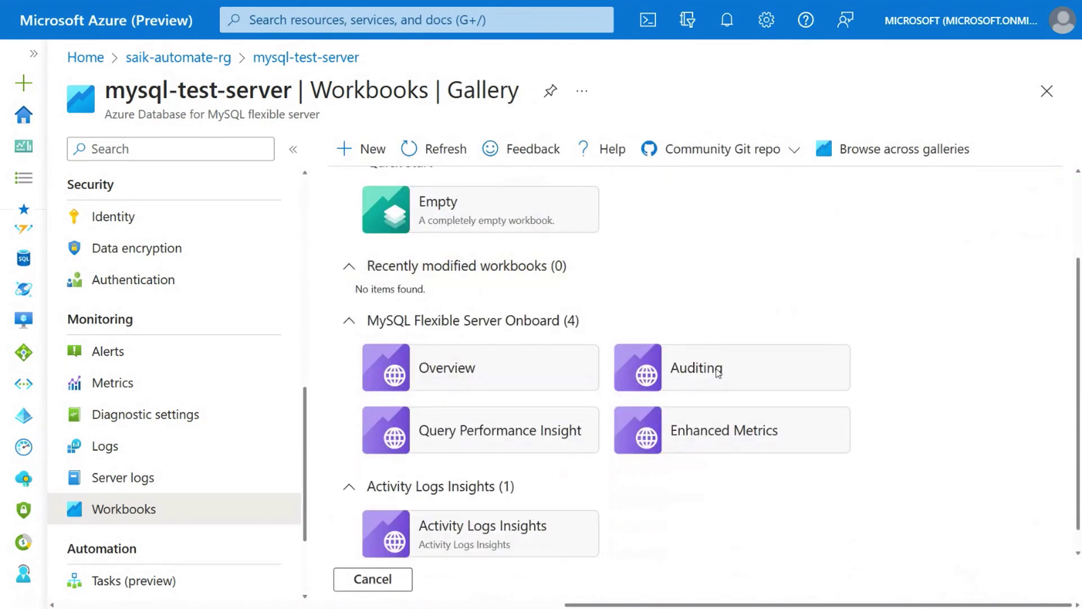
{"action": "scroll", "coordinate": [609, 330], "scroll_direction": "down", "scroll_amount": 5}
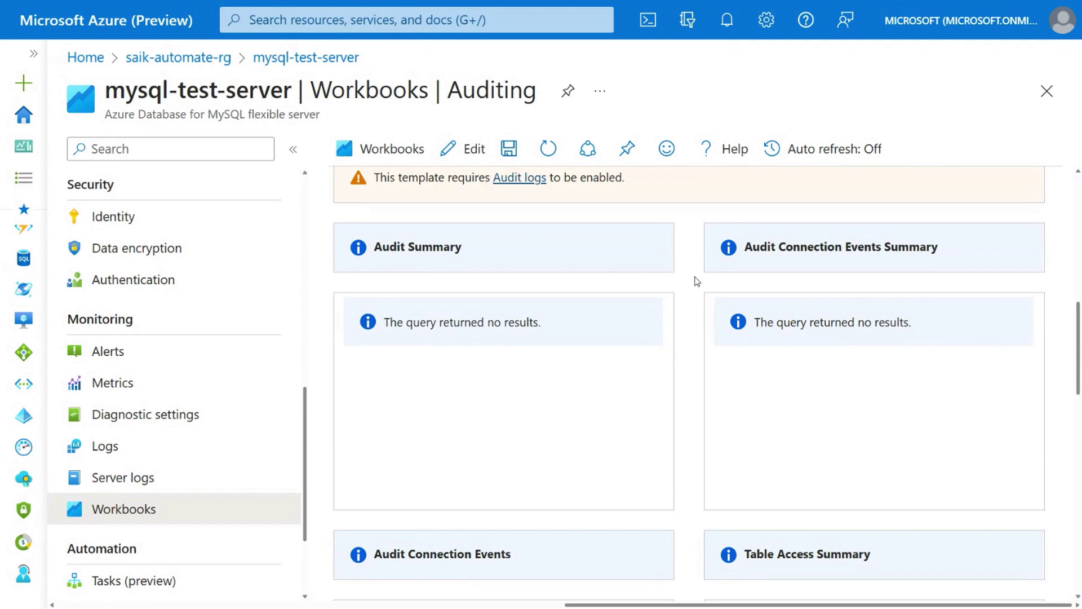
Step: Go back to the workbook gallery and open the Query Performance Insight workbook
{"action": "left_click", "coordinate": [356, 156]}
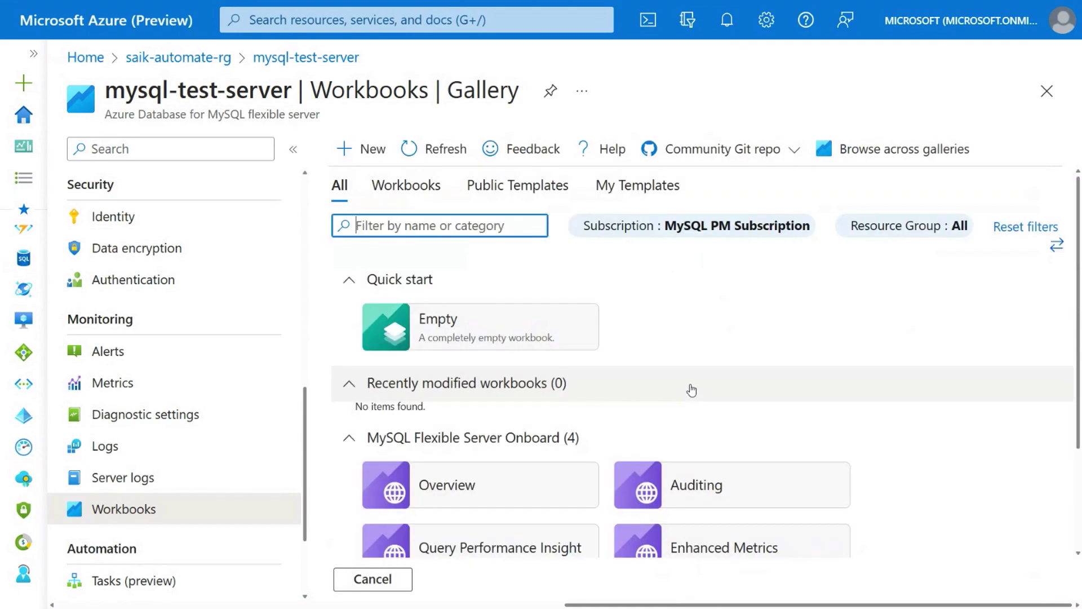
{"action": "scroll", "coordinate": [611, 379], "scroll_direction": "down", "scroll_amount": 2}
{"action": "scroll", "coordinate": [608, 389], "scroll_direction": "down", "scroll_amount": 1}
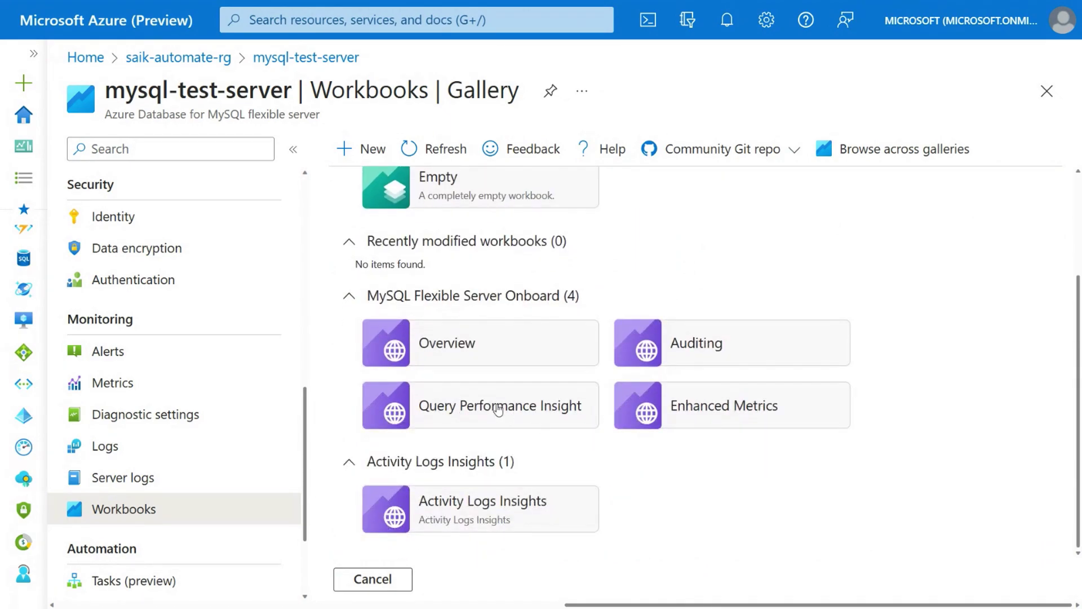
{"action": "left_click", "coordinate": [542, 403]}
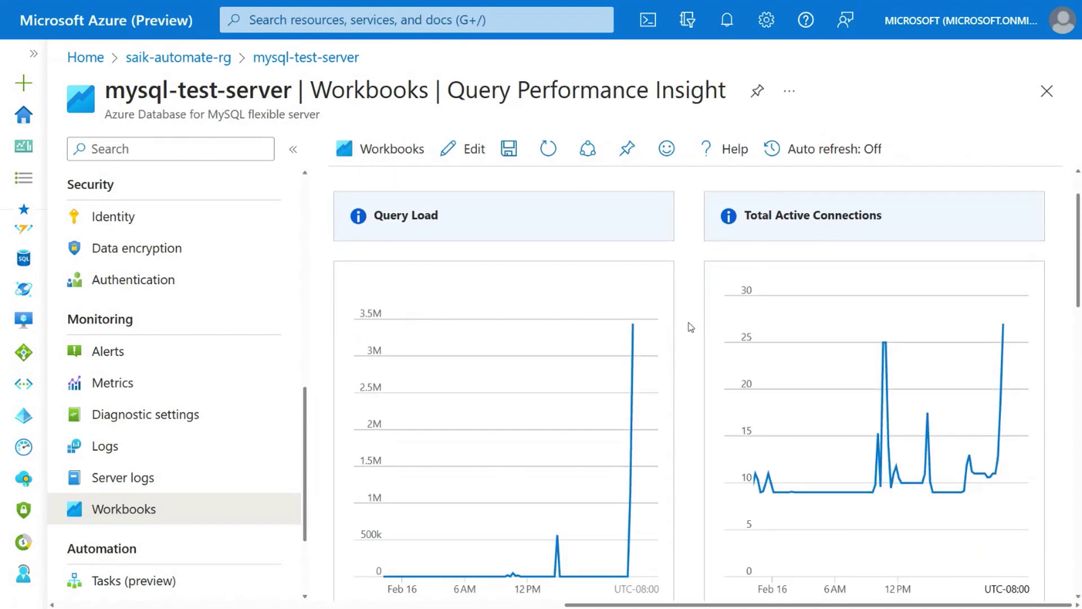
Step: Examine the Slow Query Trend chart and the Slow Query Details table, including the SQL text column
{"action": "scroll", "coordinate": [691, 327], "scroll_direction": "down", "scroll_amount": 8}
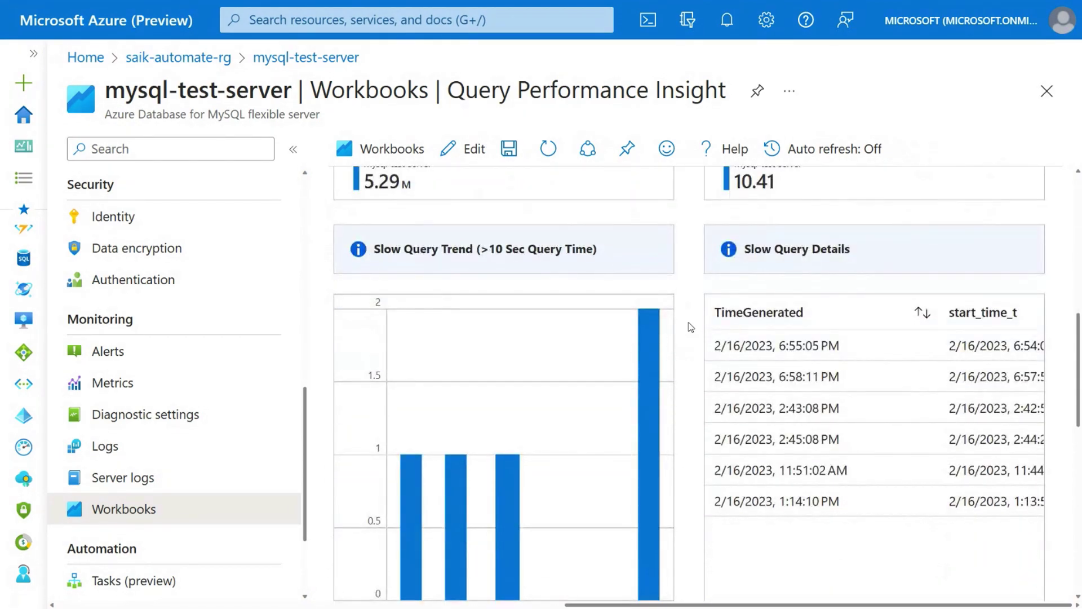
{"action": "scroll", "coordinate": [691, 327], "scroll_direction": "down", "scroll_amount": 1}
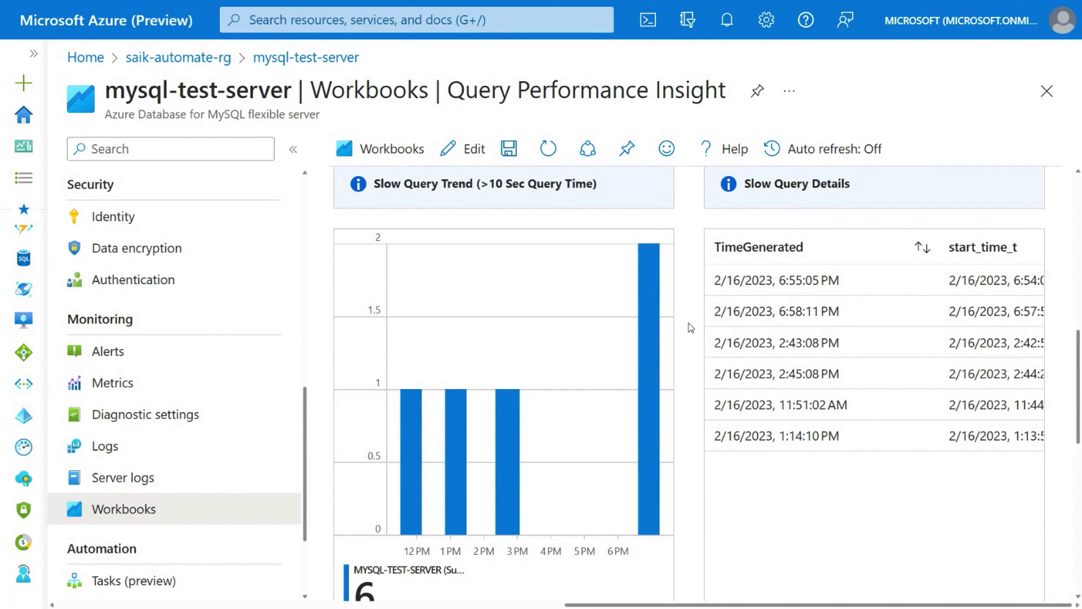
{"action": "scroll", "coordinate": [699, 304], "scroll_direction": "up", "scroll_amount": 1}
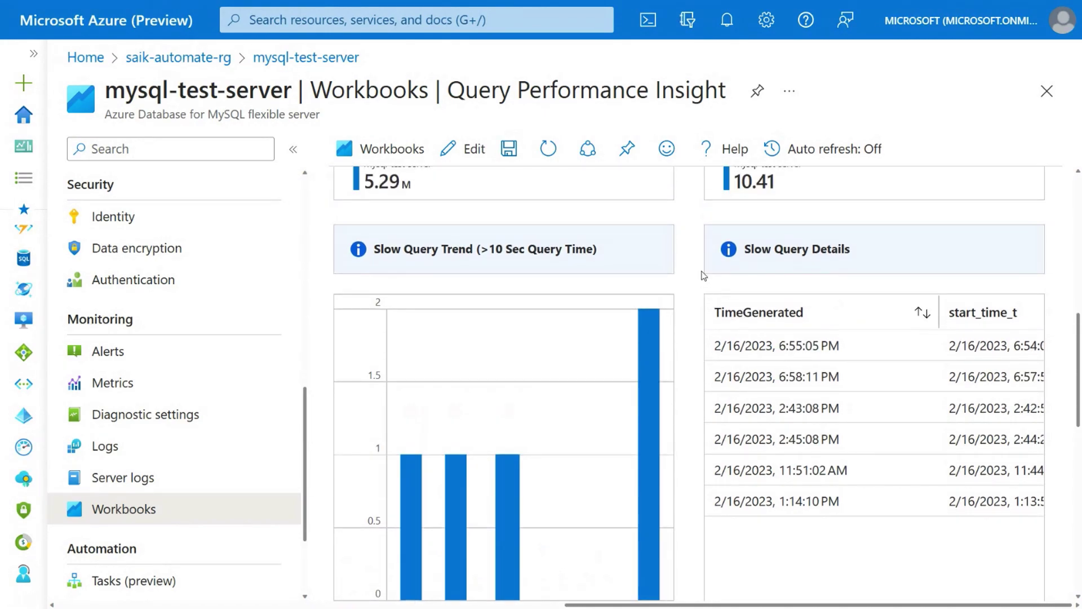
{"action": "scroll", "coordinate": [704, 290], "scroll_direction": "down", "scroll_amount": 1}
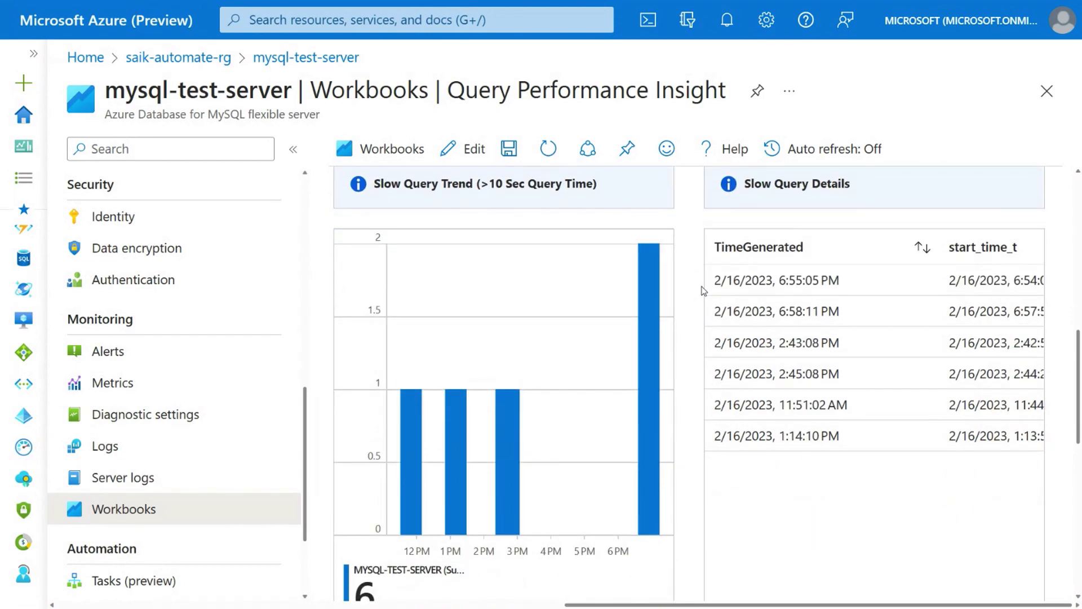
{"action": "scroll", "coordinate": [676, 328], "scroll_direction": "down", "scroll_amount": 1}
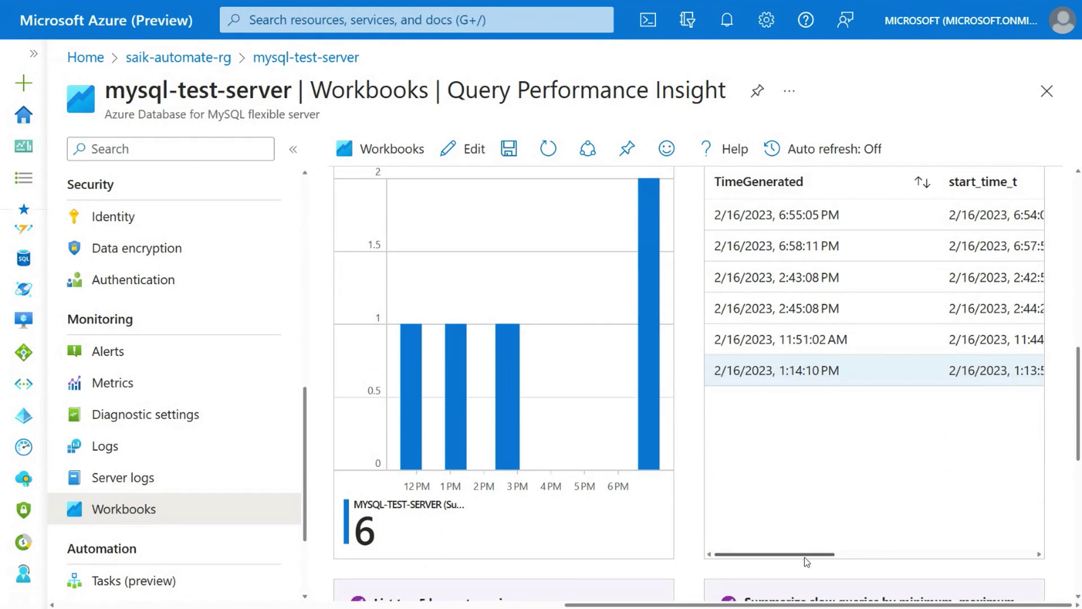
{"action": "left_click_drag", "start_coordinate": [804, 558], "coordinate": [1009, 558]}
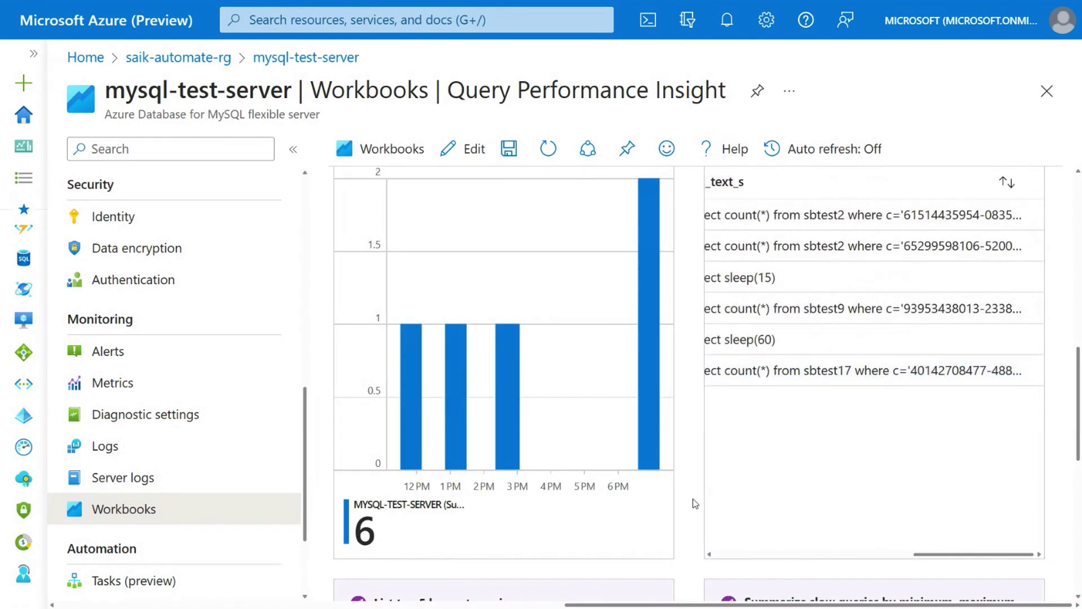
Step: Examine the tables listing the top 5 longest queries and summarizing slow queries by query time
{"action": "scroll", "coordinate": [692, 498], "scroll_direction": "down", "scroll_amount": 3}
{"action": "scroll", "coordinate": [693, 499], "scroll_direction": "down", "scroll_amount": 1}
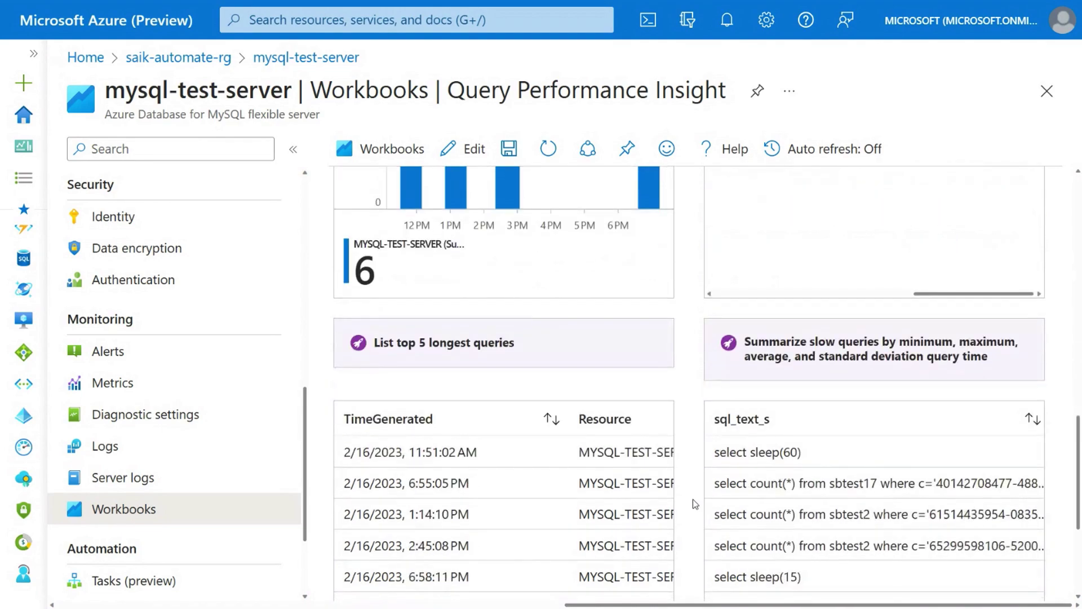
{"action": "scroll", "coordinate": [692, 499], "scroll_direction": "down", "scroll_amount": 2}
{"action": "scroll", "coordinate": [692, 499], "scroll_direction": "down", "scroll_amount": 2}
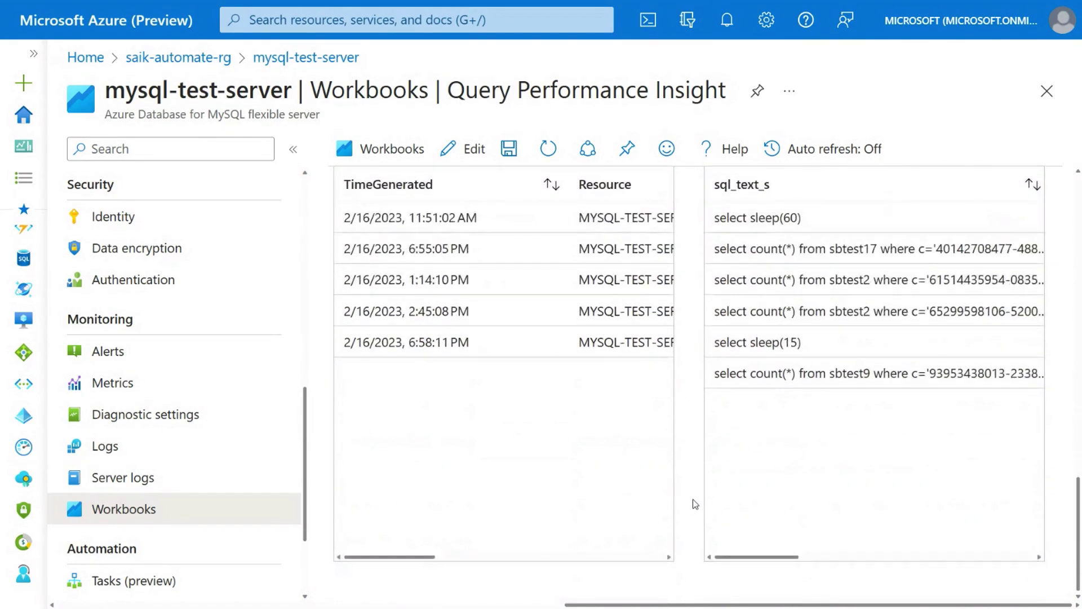
{"action": "scroll", "coordinate": [692, 499], "scroll_direction": "up", "scroll_amount": 1}
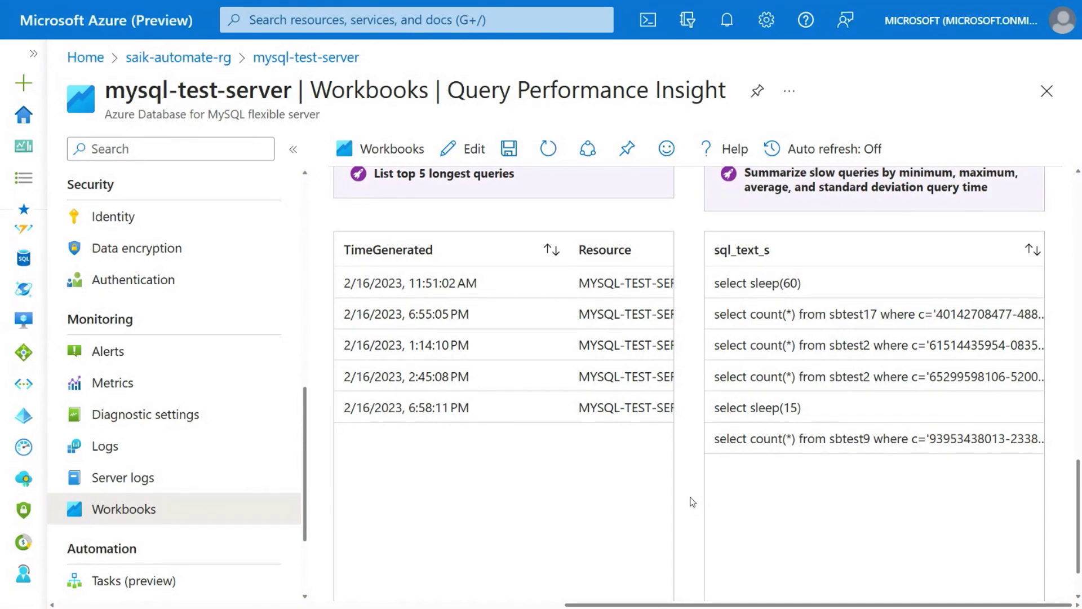
{"action": "scroll", "coordinate": [692, 501], "scroll_direction": "down", "scroll_amount": 1}
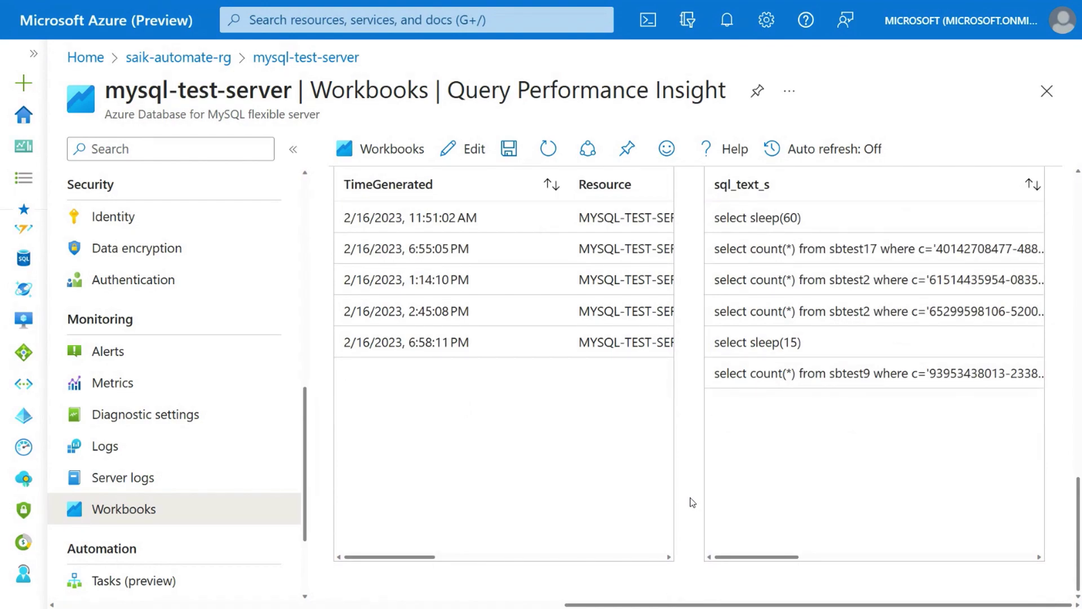
Step: Examine the average and standard deviation query time columns in the slow query summary table
{"action": "scroll", "coordinate": [692, 502], "scroll_direction": "up", "scroll_amount": 1}
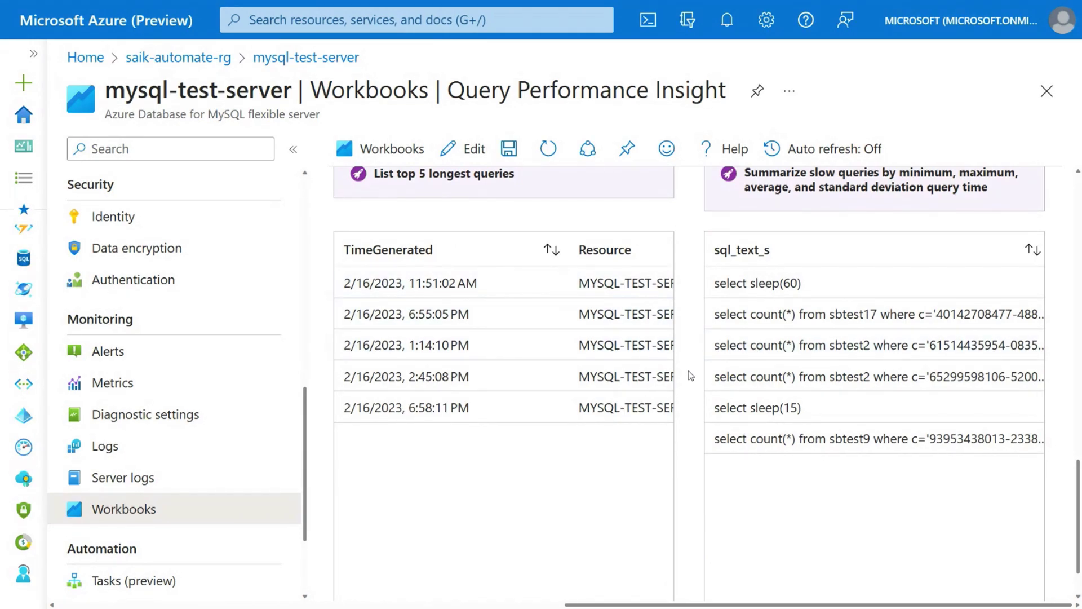
{"action": "scroll", "coordinate": [691, 378], "scroll_direction": "down", "scroll_amount": 1}
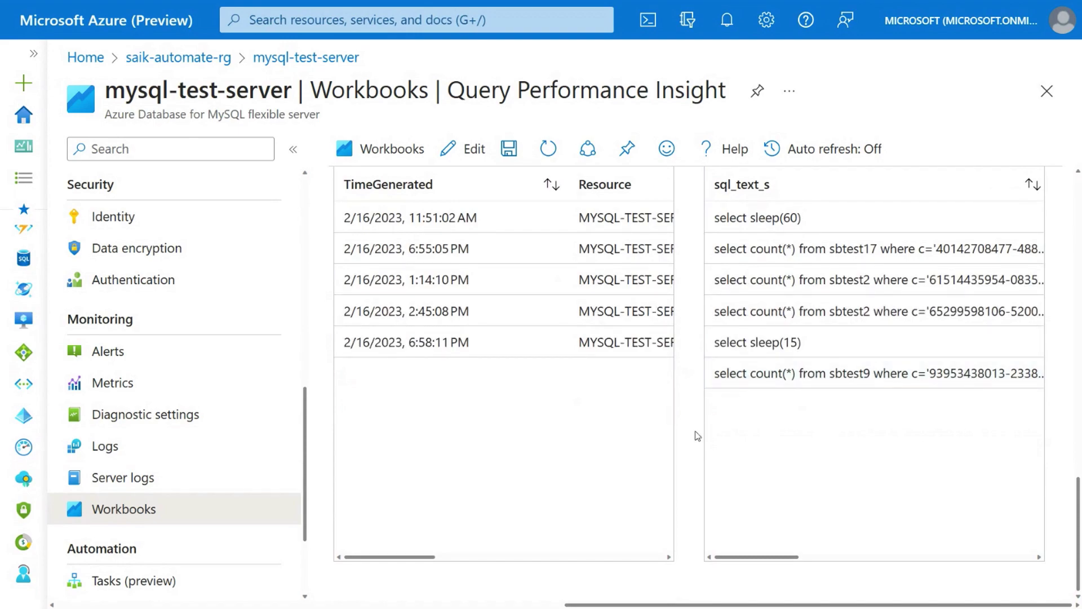
{"action": "left_click_drag", "start_coordinate": [763, 557], "coordinate": [930, 565]}
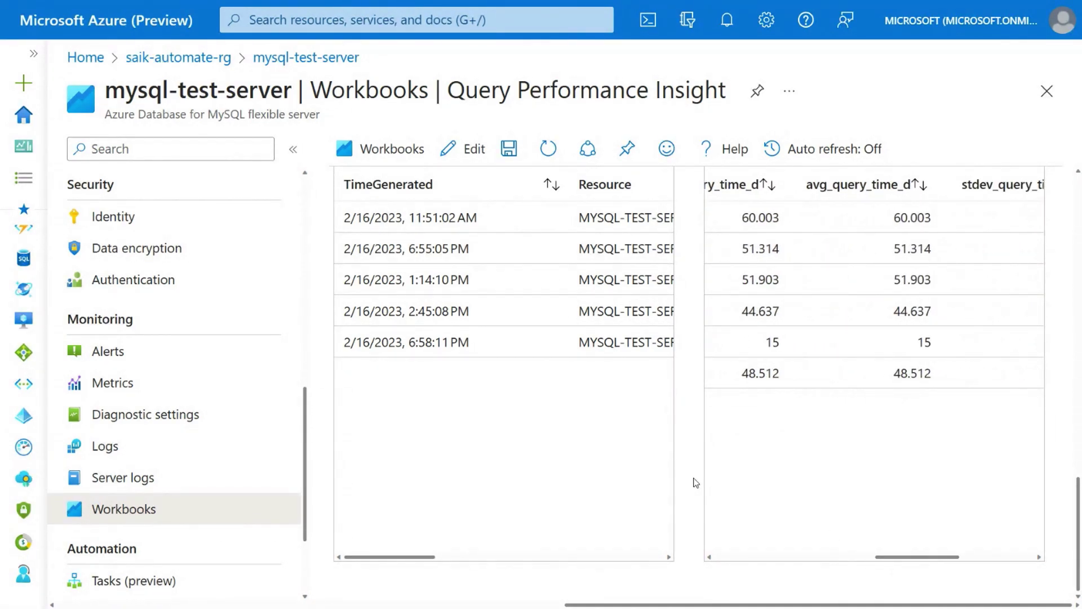
Step: Return to the workbook gallery, open the Enhanced Metrics workbook and look over its overview, InnoDB buffer pool, DML and DDL charts
{"action": "left_click", "coordinate": [380, 148]}
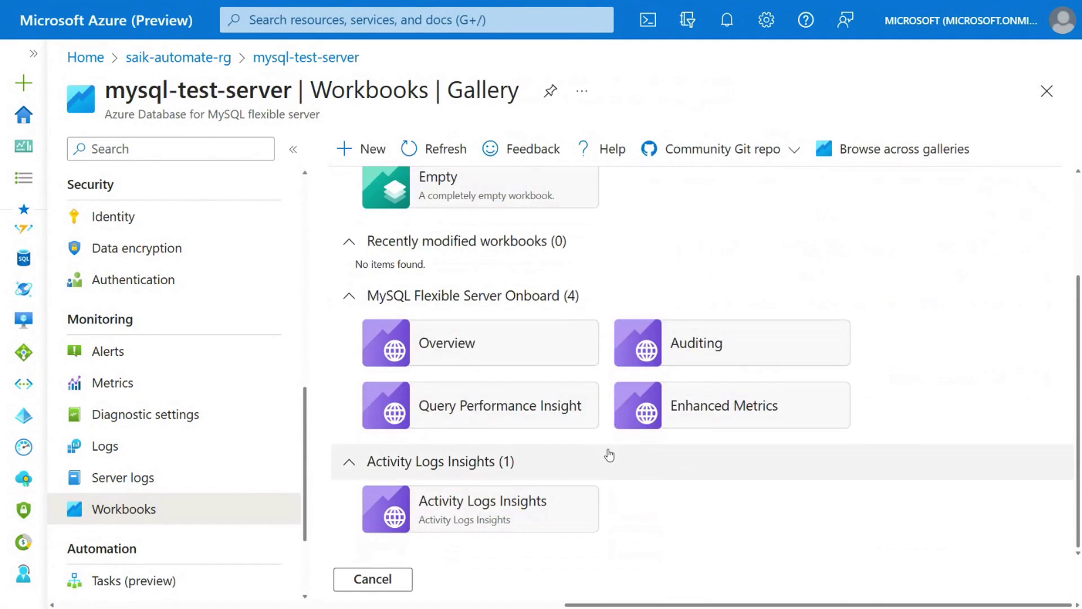
{"action": "left_click", "coordinate": [691, 420]}
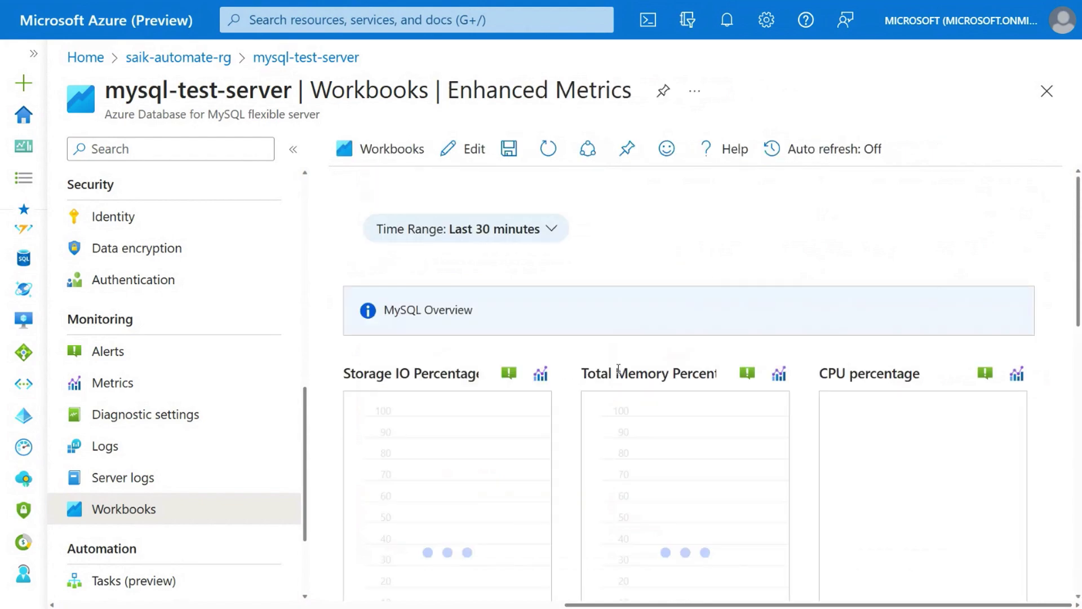
{"action": "scroll", "coordinate": [564, 361], "scroll_direction": "down", "scroll_amount": 3}
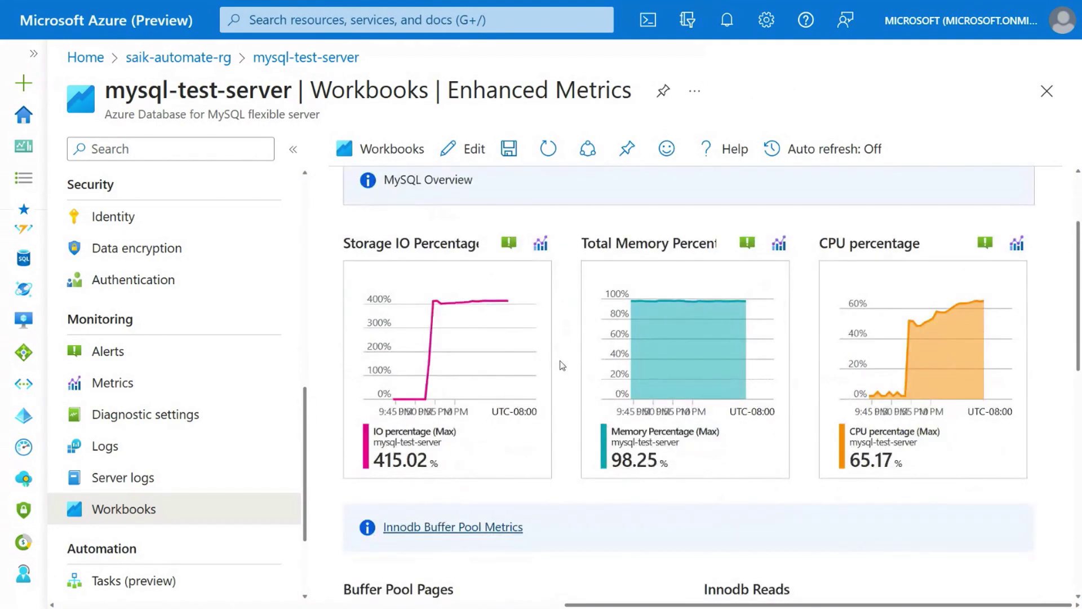
{"action": "scroll", "coordinate": [577, 381], "scroll_direction": "down", "scroll_amount": 4}
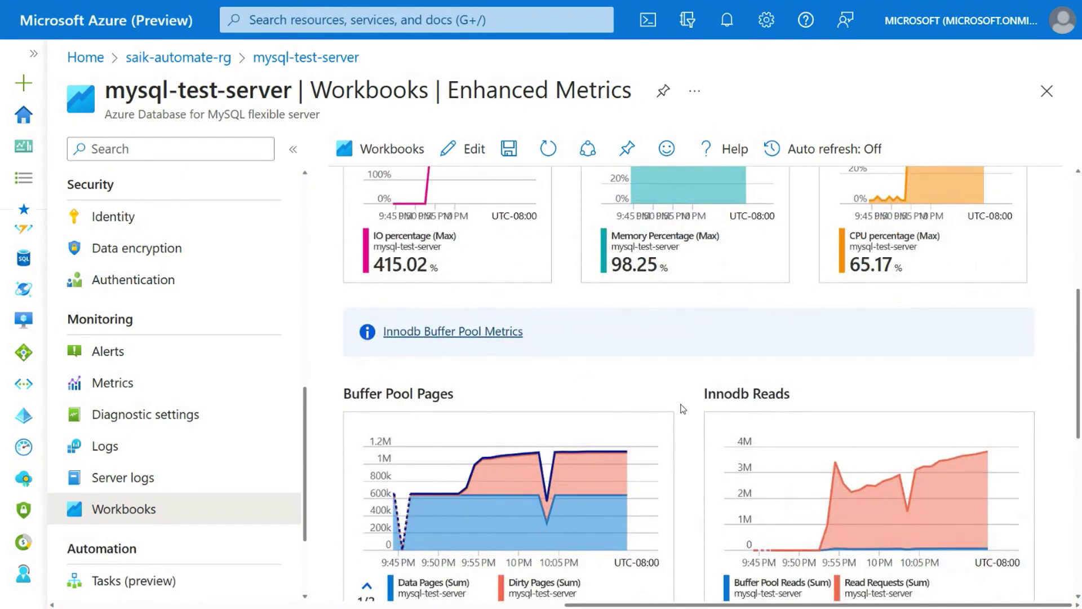
{"action": "scroll", "coordinate": [683, 409], "scroll_direction": "down", "scroll_amount": 3}
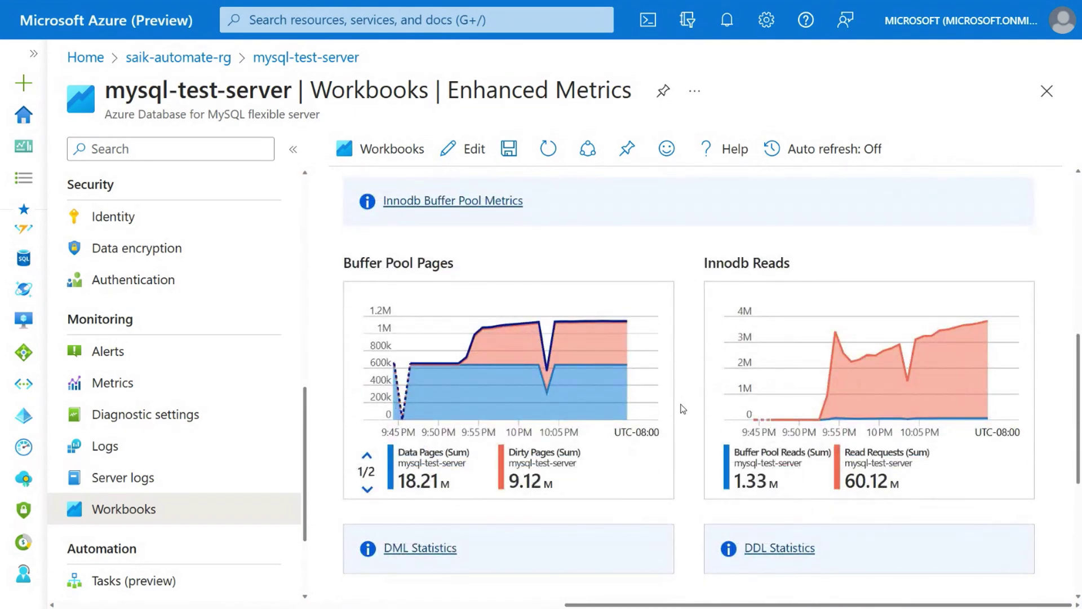
{"action": "scroll", "coordinate": [683, 408], "scroll_direction": "down", "scroll_amount": 7}
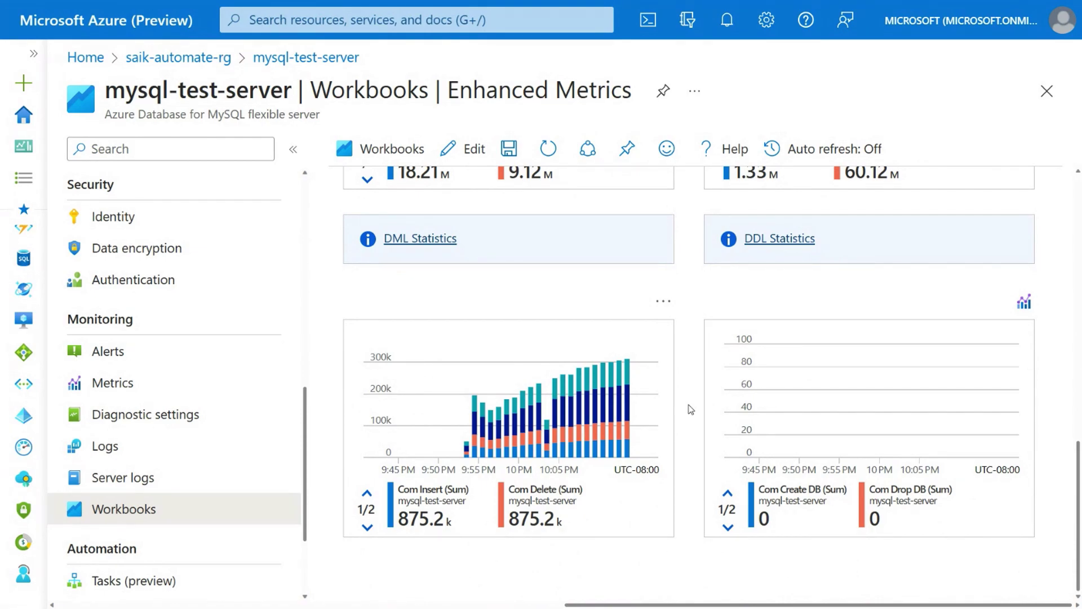
{"action": "left_click", "coordinate": [344, 149]}
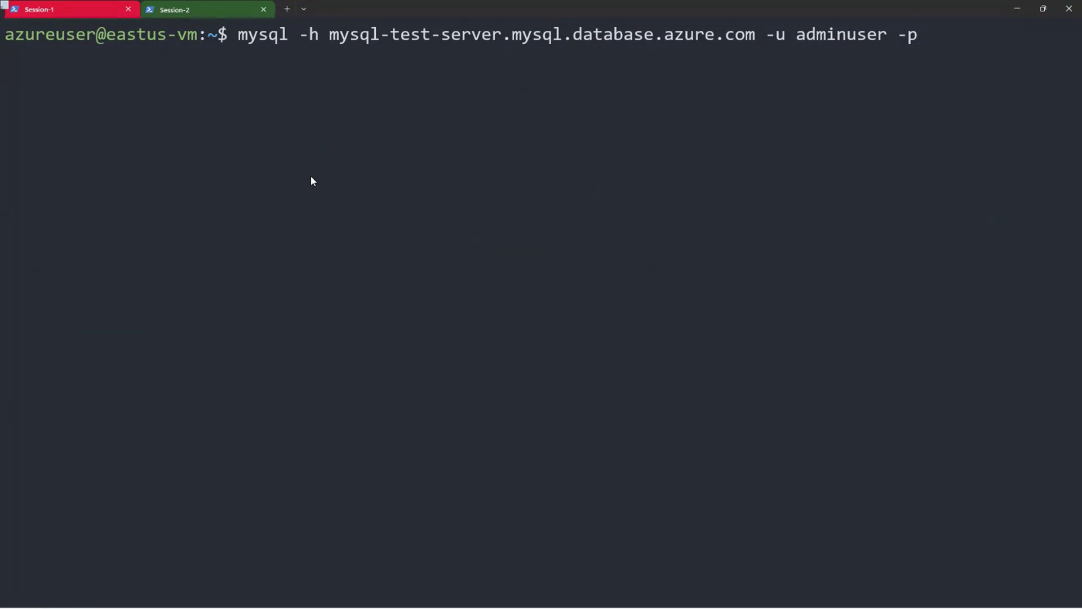
Step: Switch to the terminal and connect to mysql-test-server.mysql.database.azure.com as adminuser with the mysql client, entering the account password
{"action": "key", "text": "Return"}
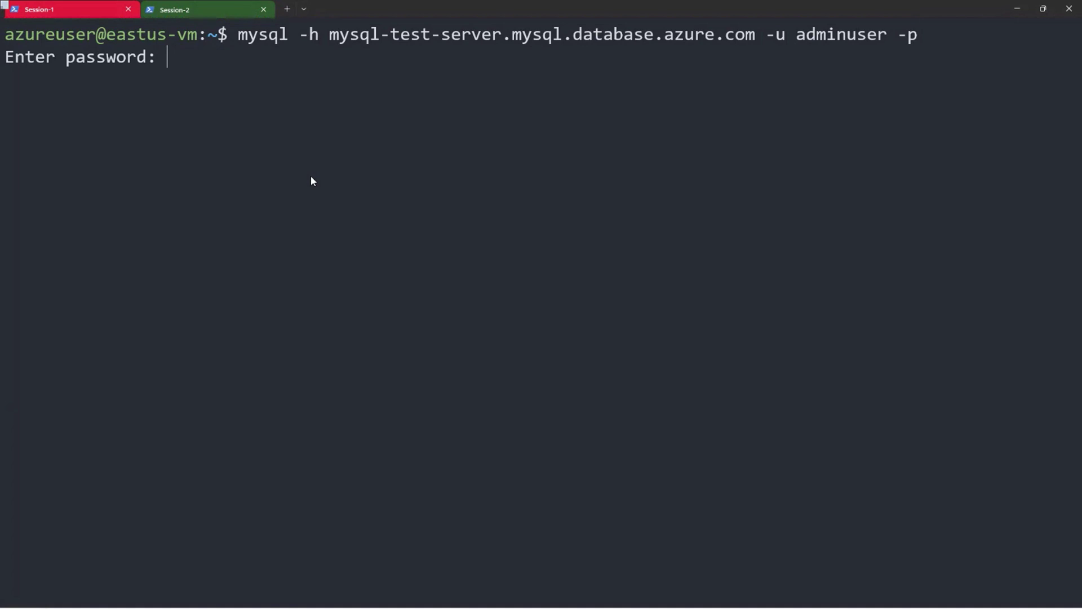
{"action": "key", "text": "Return"}
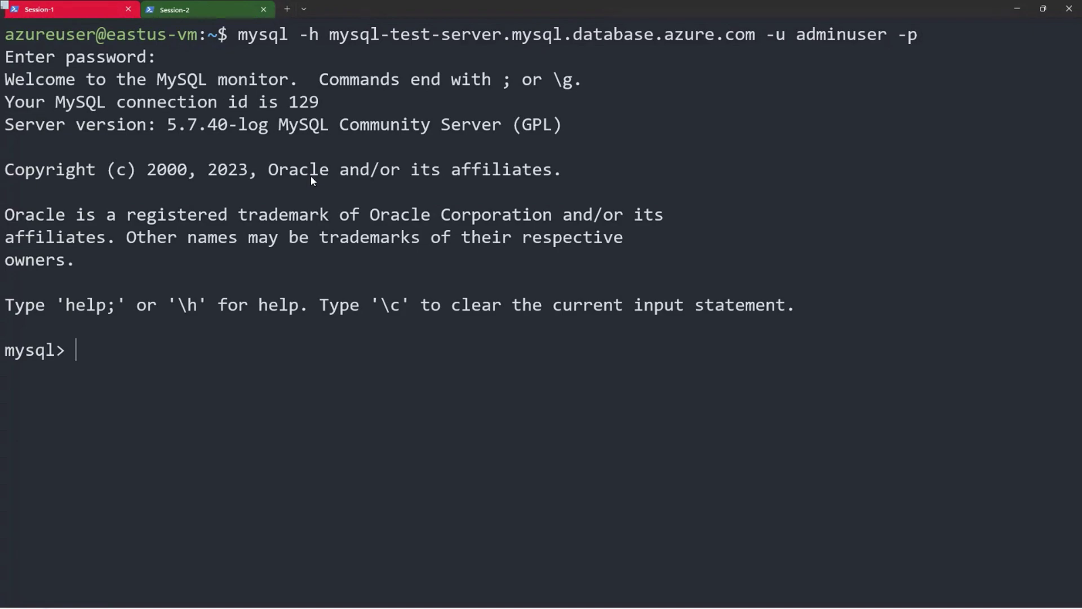
Step: Run "show full processlist\G" and review the command, time, state and query text of the listed sessions
{"action": "type", "text": "show full proces"}
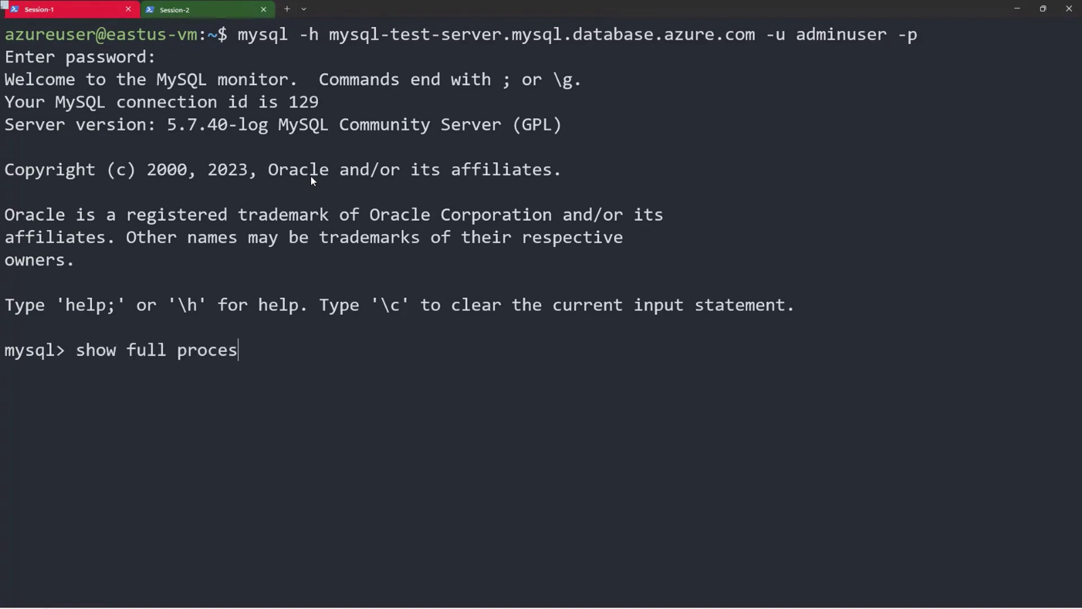
{"action": "type", "text": "slist\\G"}
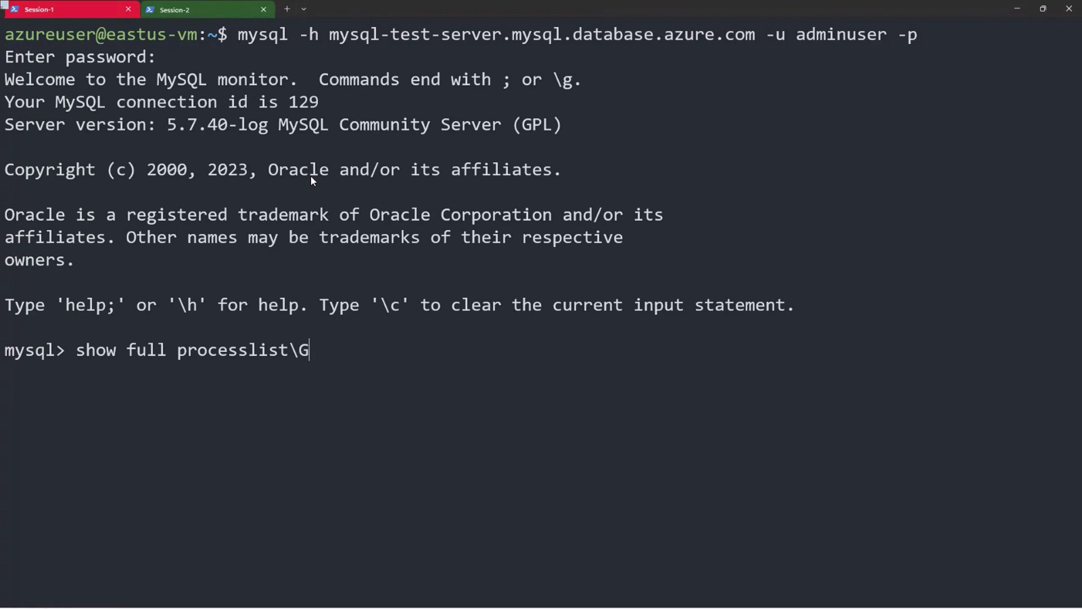
{"action": "key", "text": "Return"}
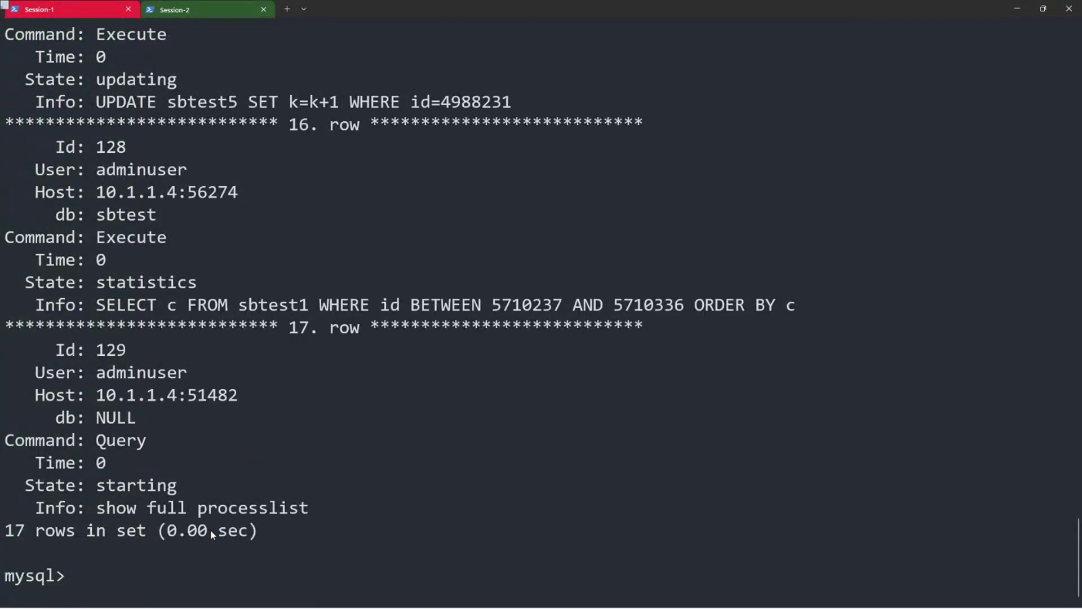
{"action": "scroll", "coordinate": [210, 529], "scroll_direction": "up", "scroll_amount": 3}
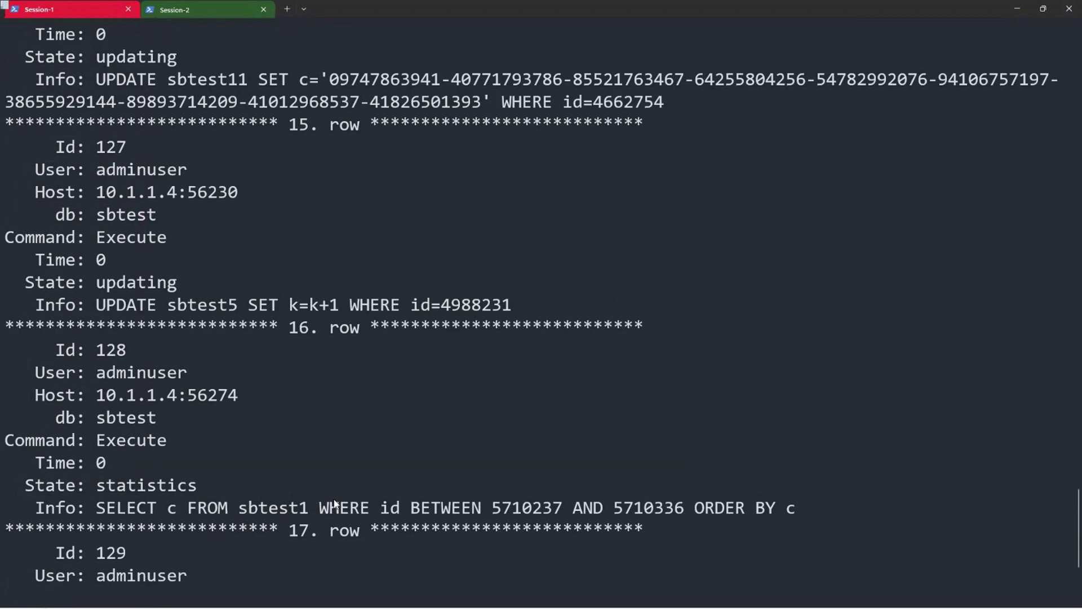
{"action": "scroll", "coordinate": [192, 488], "scroll_direction": "up", "scroll_amount": 5}
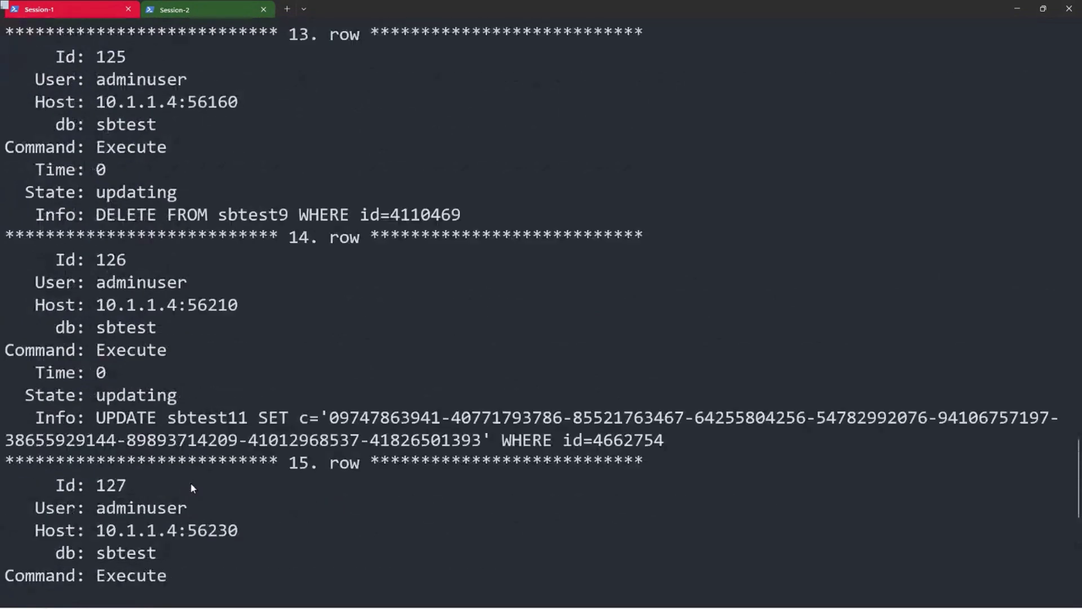
{"action": "scroll", "coordinate": [192, 488], "scroll_direction": "up", "scroll_amount": 20}
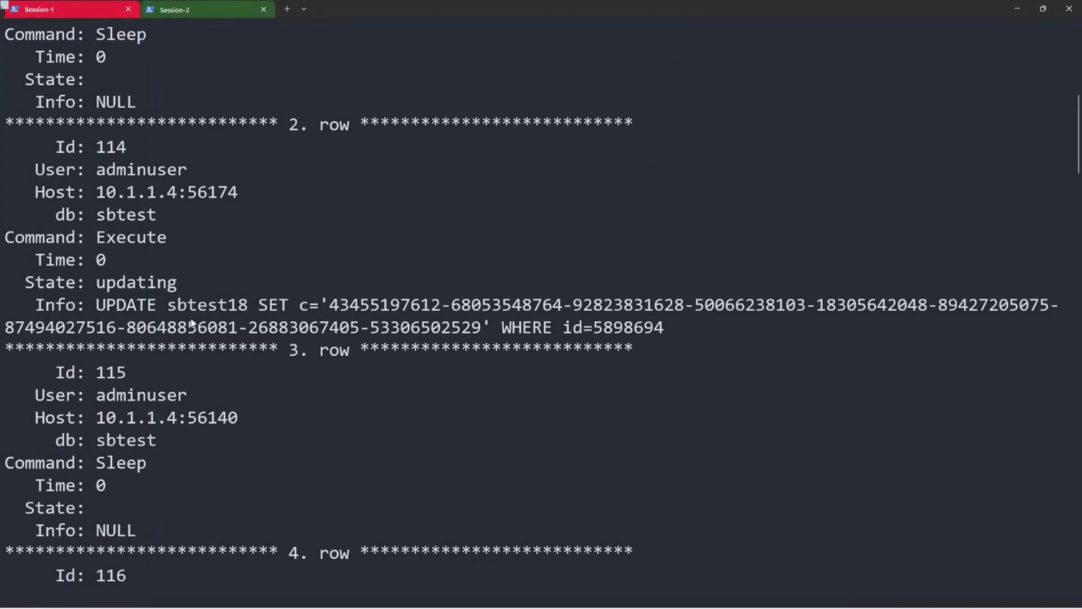
{"action": "scroll", "coordinate": [200, 338], "scroll_direction": "down", "scroll_amount": 6}
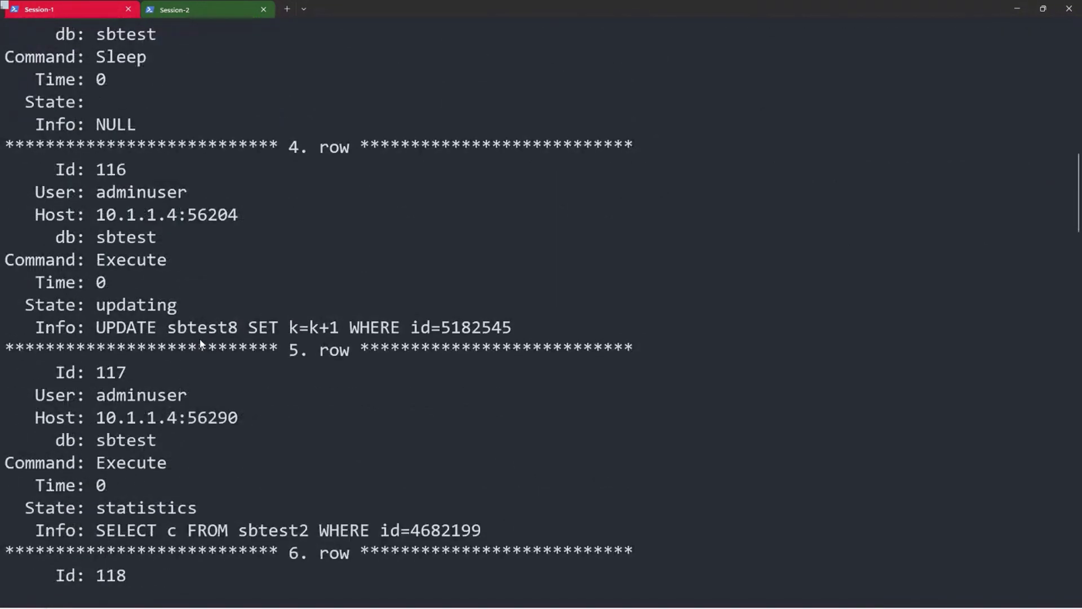
{"action": "scroll", "coordinate": [200, 338], "scroll_direction": "down", "scroll_amount": 12}
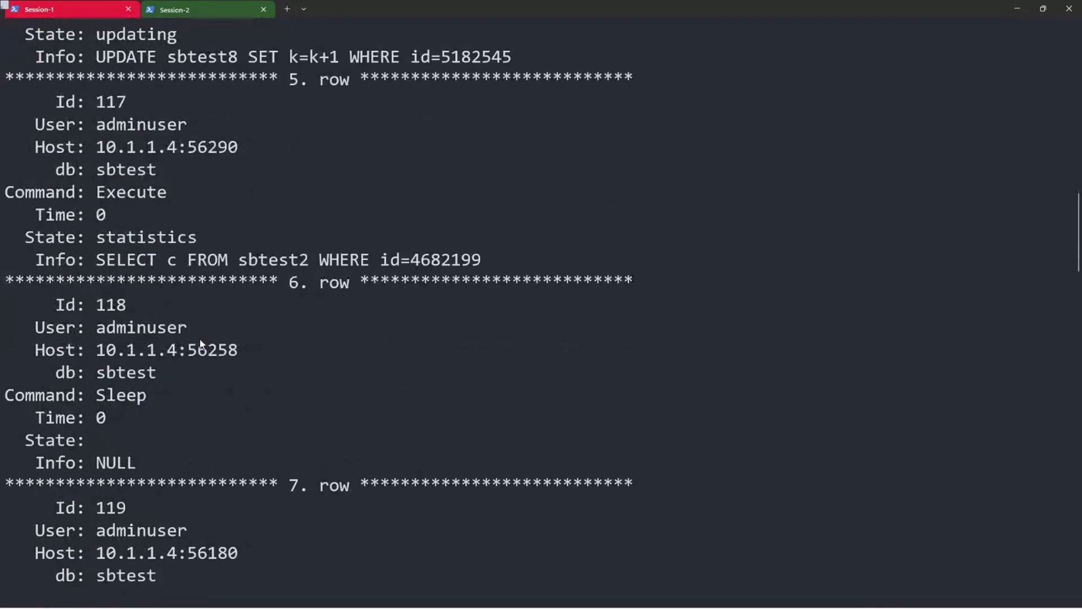
{"action": "scroll", "coordinate": [200, 340], "scroll_direction": "down", "scroll_amount": 20}
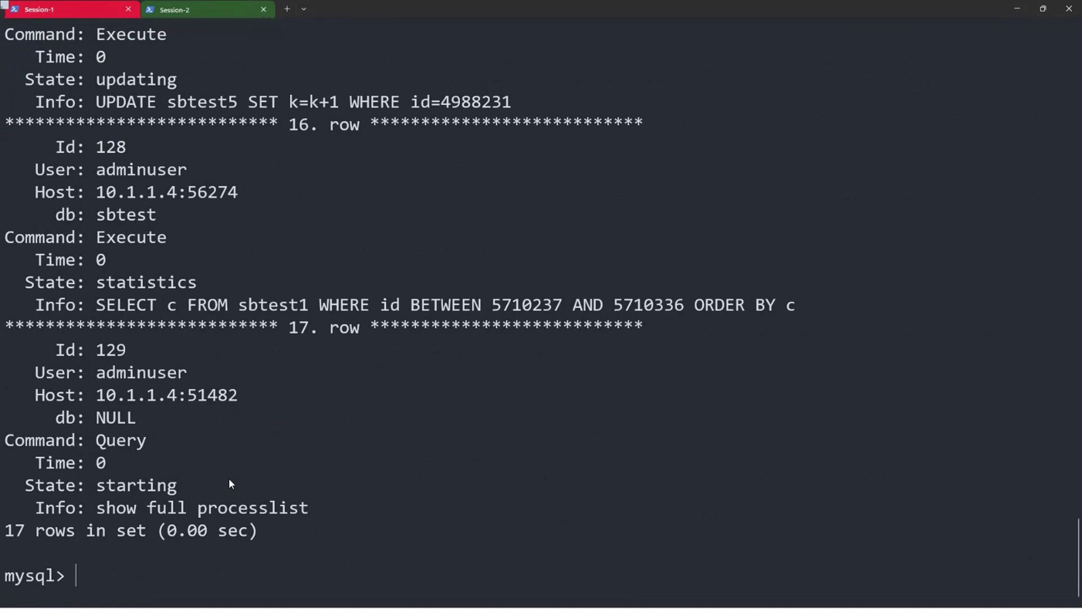
Step: Run "show engine innodb status\G" to print the InnoDB monitor output
{"action": "type", "text": "show engi"}
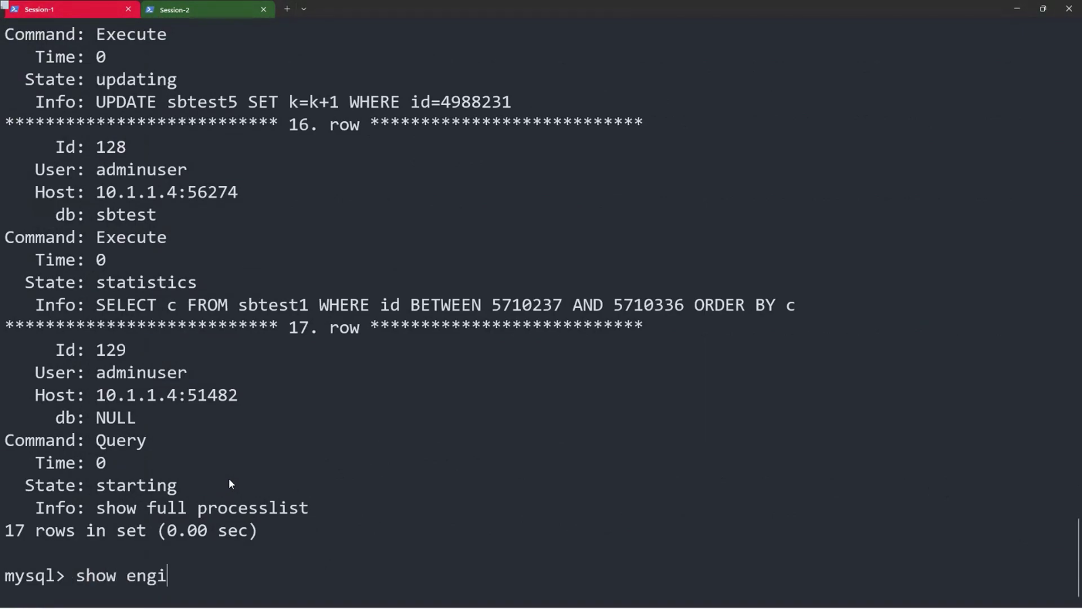
{"action": "type", "text": "ne innodb sat"}
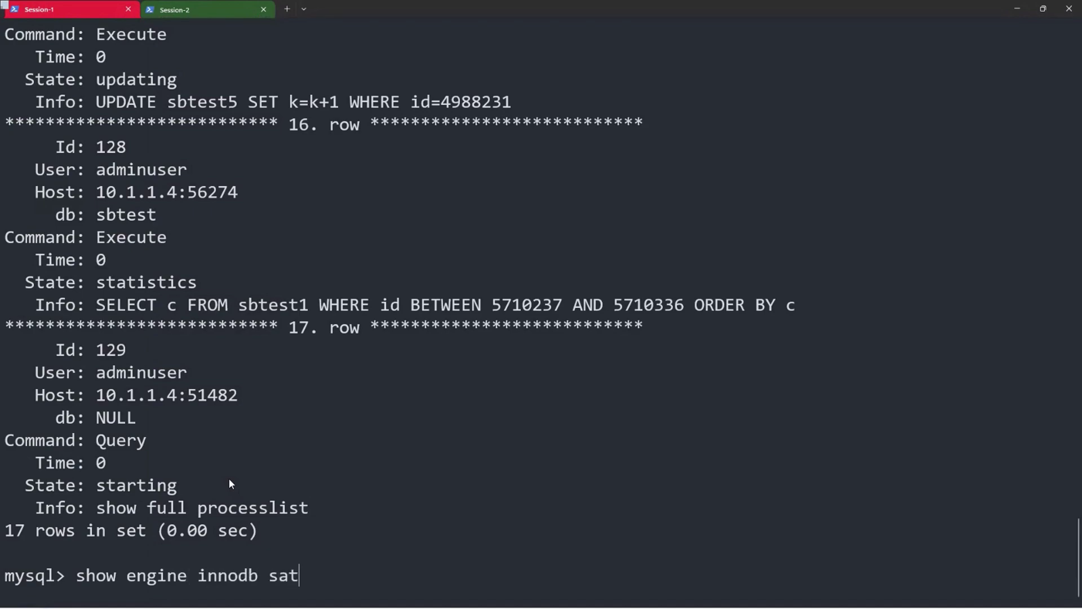
{"action": "key", "text": "BackSpace"}
{"action": "key", "text": "BackSpace"}
{"action": "type", "text": "tatus\\G"}
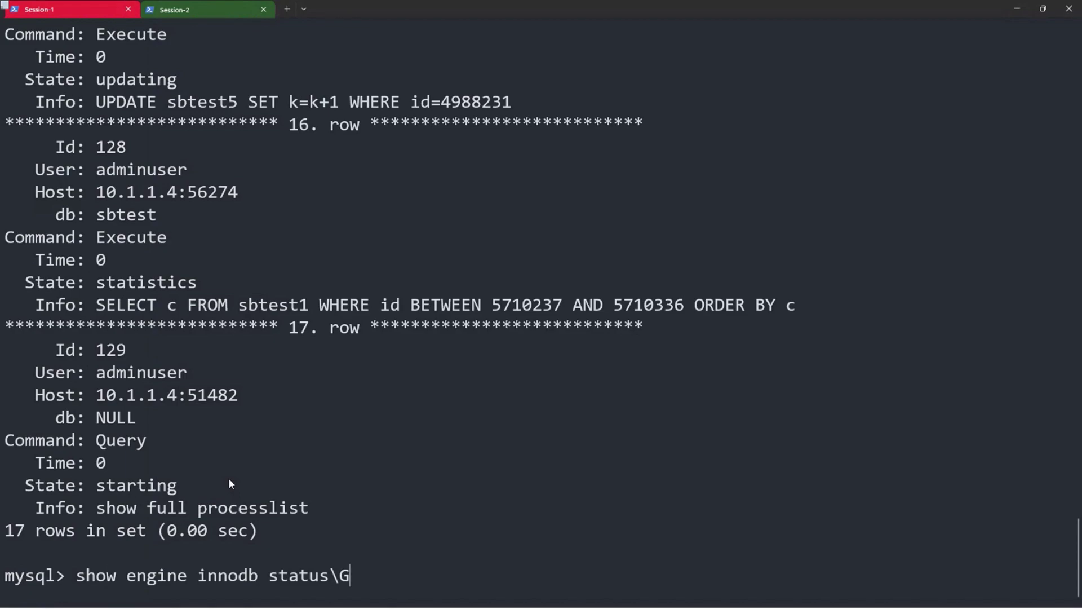
{"action": "key", "text": "Return"}
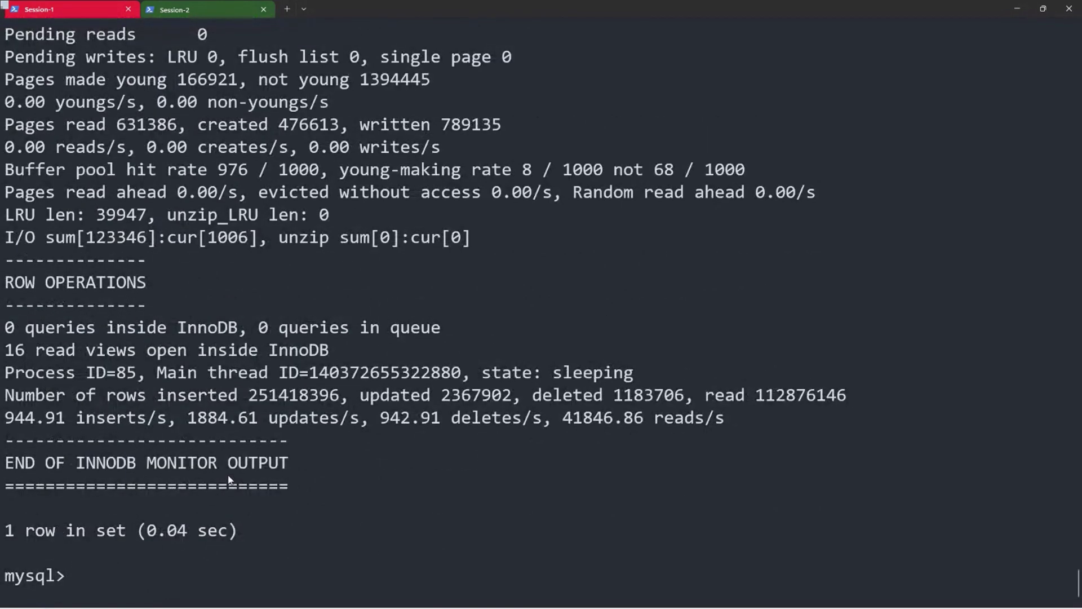
Step: Examine the InnoDB status output from its beginning, through the background thread and semaphores sections to the start of the transactions section
{"action": "scroll", "coordinate": [229, 479], "scroll_direction": "up", "scroll_amount": 20}
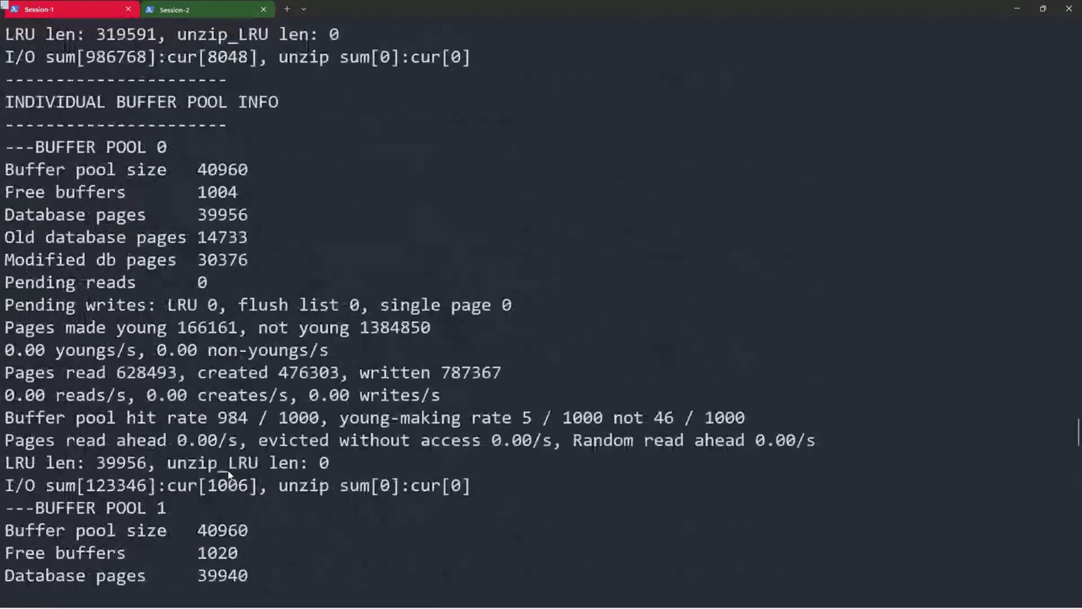
{"action": "scroll", "coordinate": [228, 472], "scroll_direction": "up", "scroll_amount": 20}
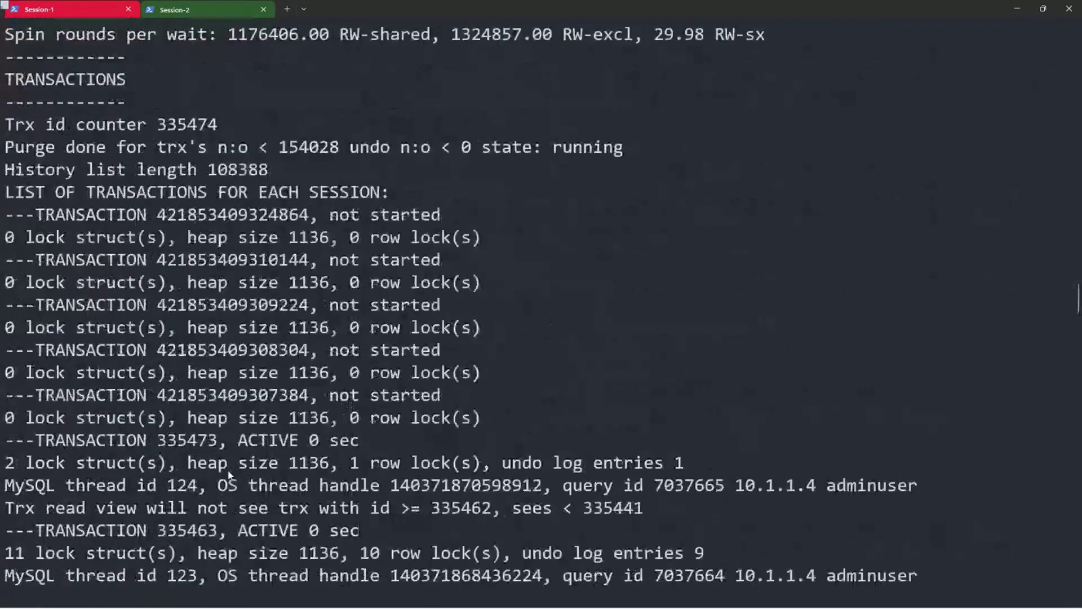
{"action": "scroll", "coordinate": [228, 476], "scroll_direction": "up", "scroll_amount": 10}
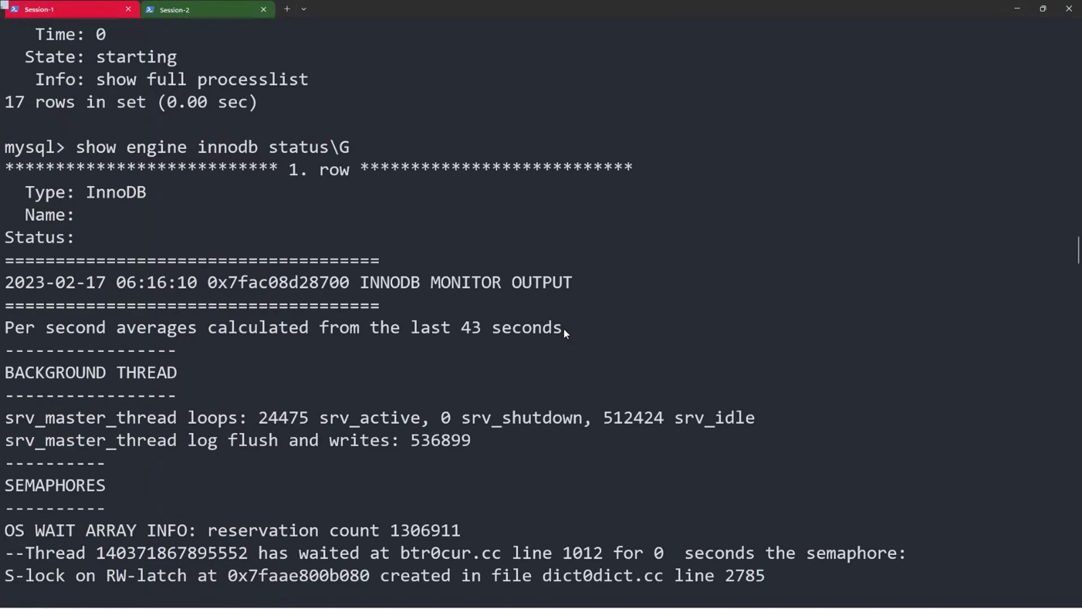
{"action": "scroll", "coordinate": [248, 333], "scroll_direction": "down", "scroll_amount": 5}
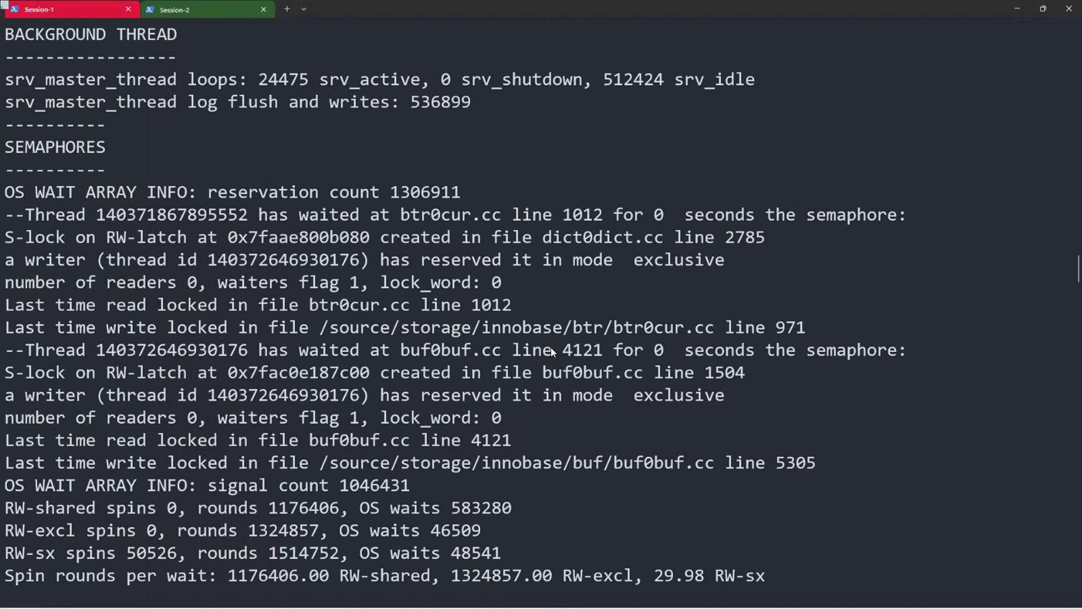
{"action": "scroll", "coordinate": [550, 346], "scroll_direction": "down", "scroll_amount": 1}
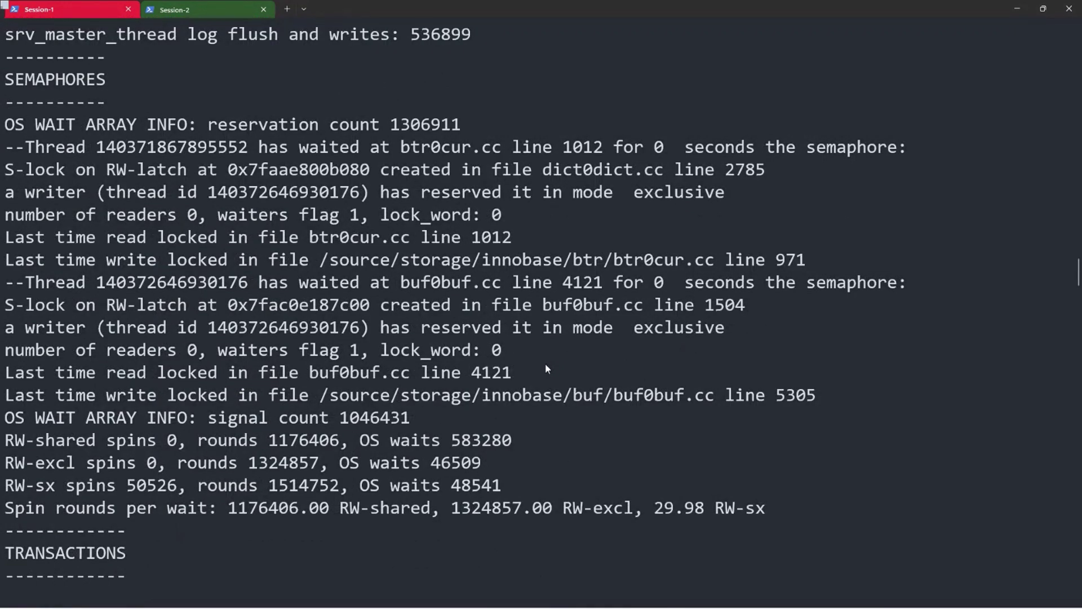
{"action": "scroll", "coordinate": [451, 337], "scroll_direction": "down", "scroll_amount": 1}
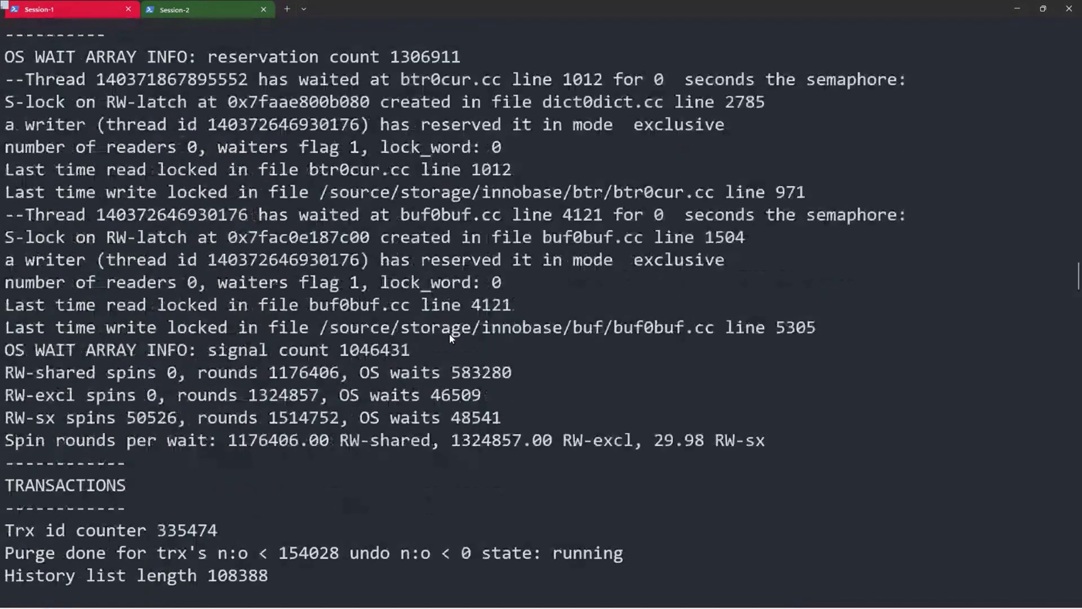
{"action": "scroll", "coordinate": [450, 337], "scroll_direction": "down", "scroll_amount": 1}
{"action": "scroll", "coordinate": [450, 337], "scroll_direction": "down", "scroll_amount": 1}
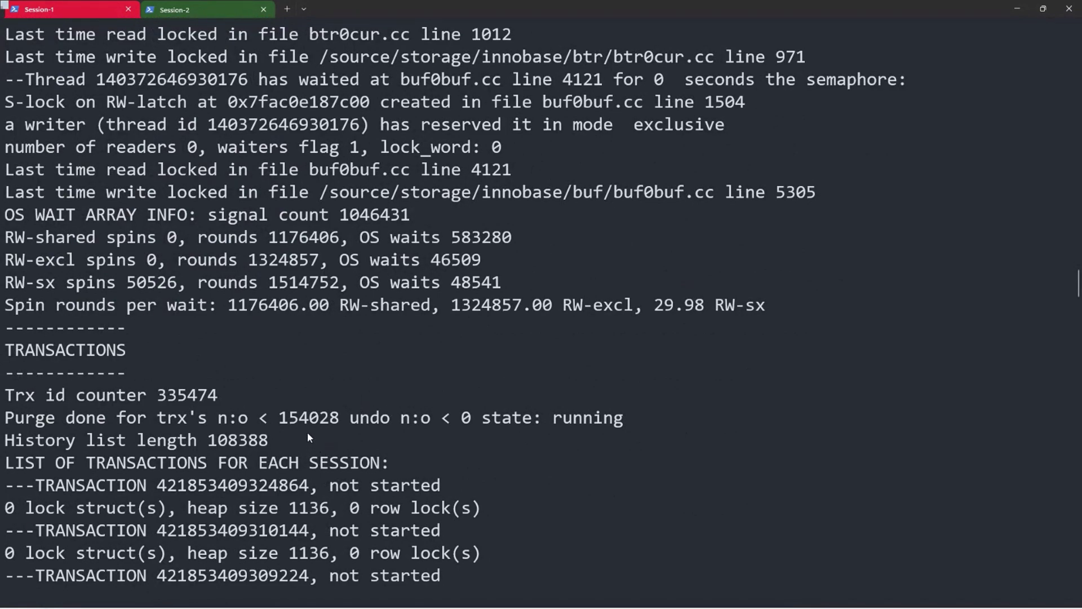
Step: Highlight the history list length line in the transactions section, then select only its value
{"action": "left_click_drag", "start_coordinate": [286, 438], "coordinate": [7, 440]}
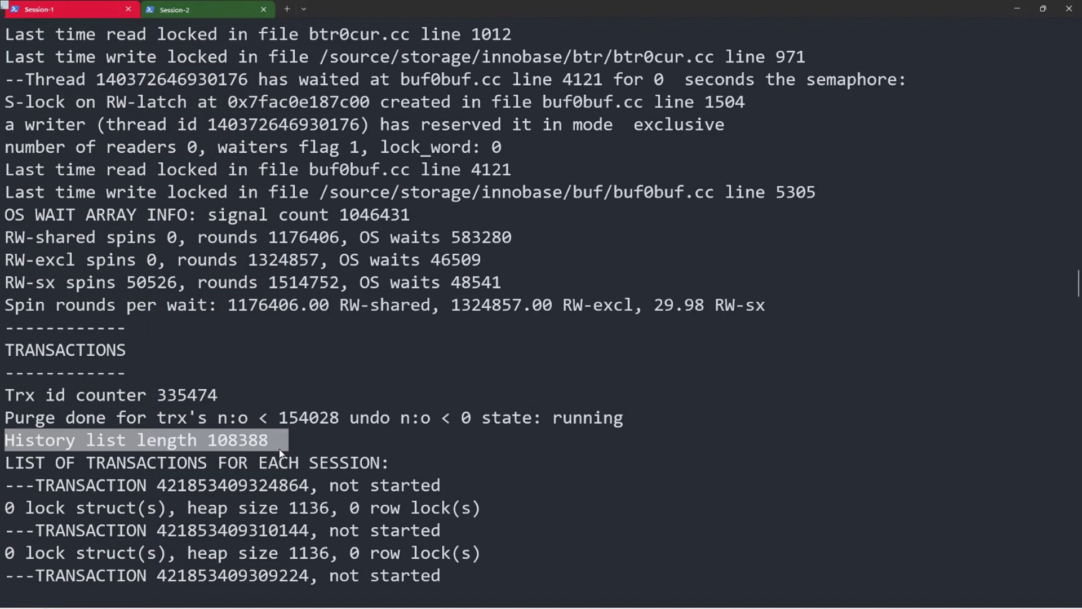
{"action": "left_click", "coordinate": [309, 442]}
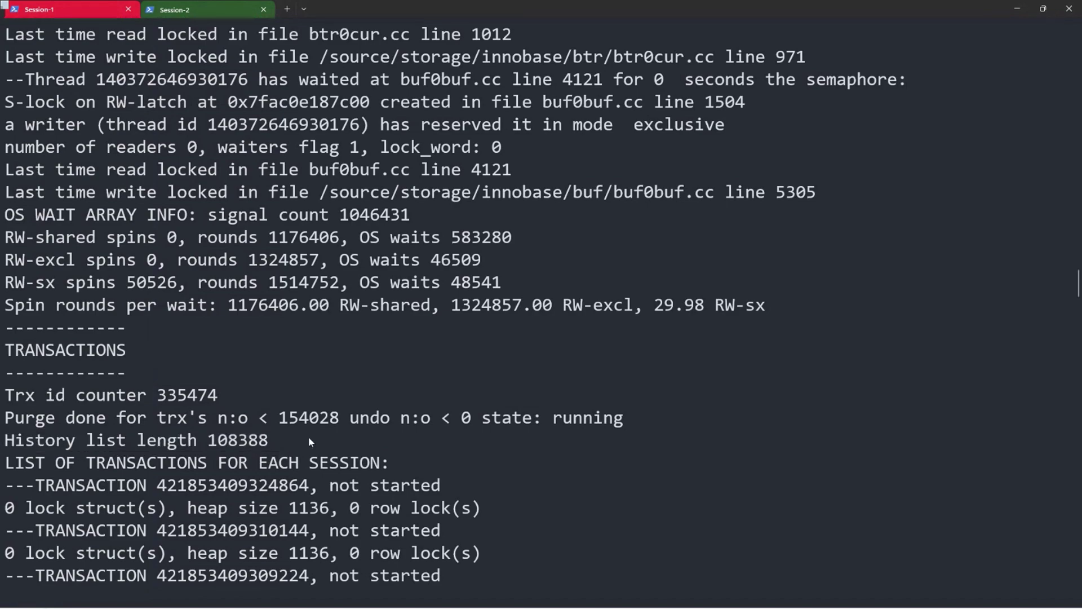
{"action": "double_click", "coordinate": [246, 444]}
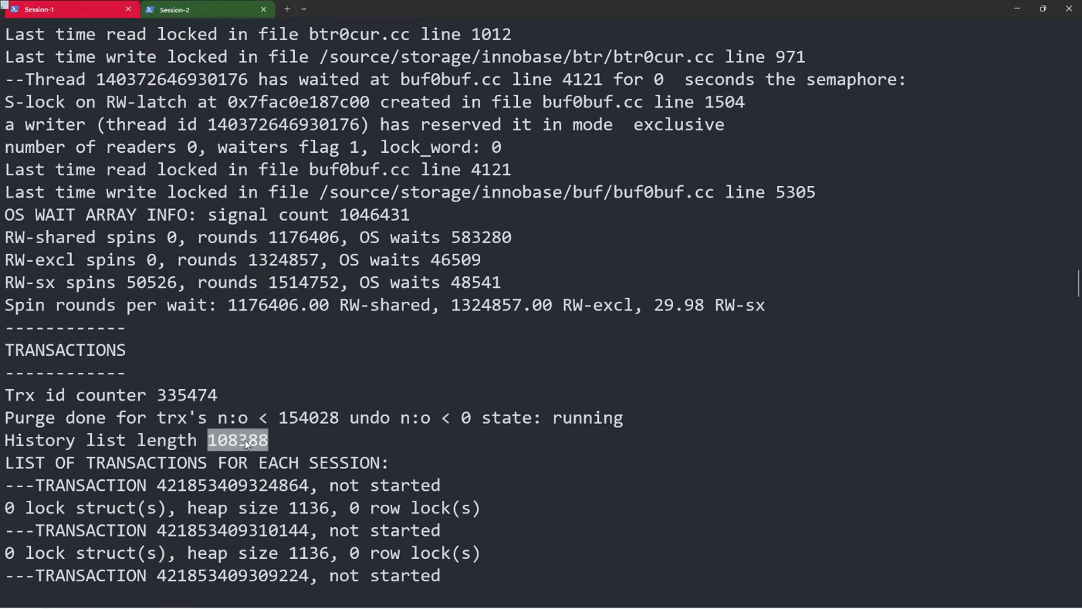
Step: Review the list of transactions for each session and highlight the block of the active transaction running the UPDATE on sbtest9
{"action": "left_click", "coordinate": [272, 440]}
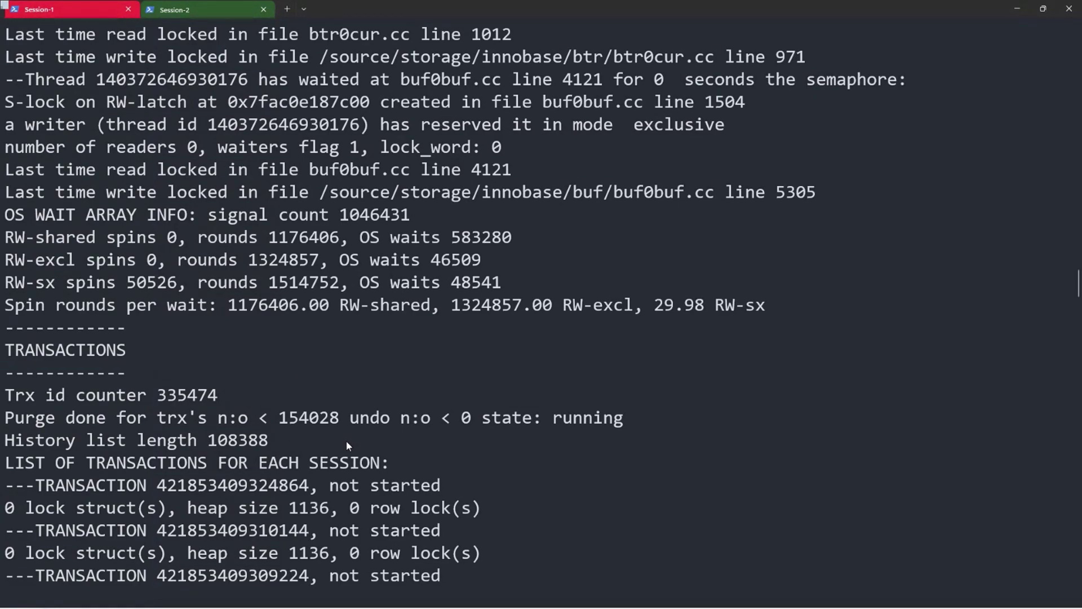
{"action": "scroll", "coordinate": [353, 400], "scroll_direction": "down", "scroll_amount": 3}
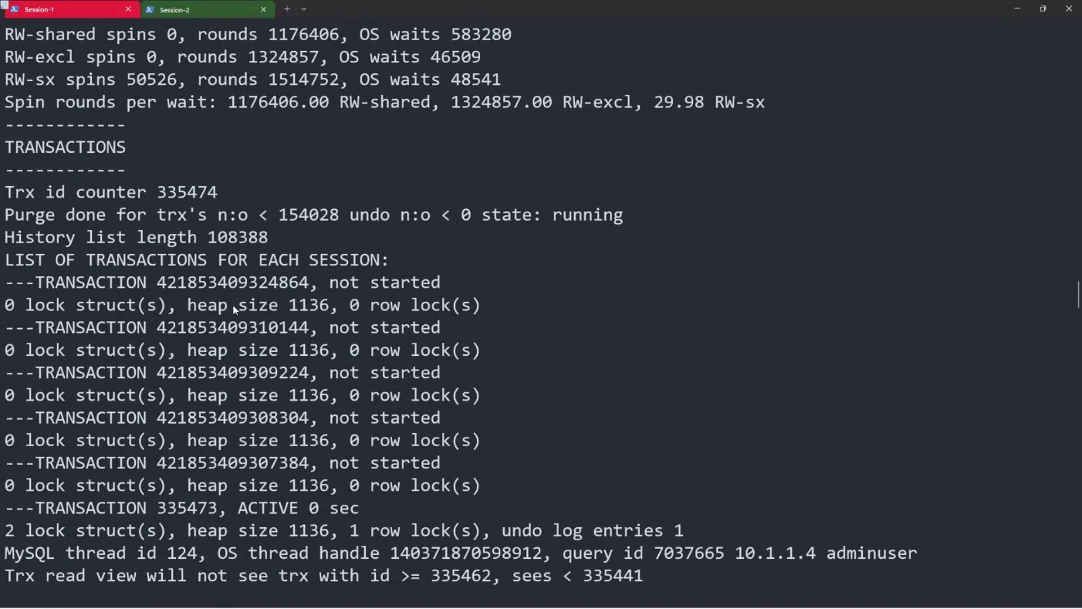
{"action": "scroll", "coordinate": [270, 336], "scroll_direction": "down", "scroll_amount": 3}
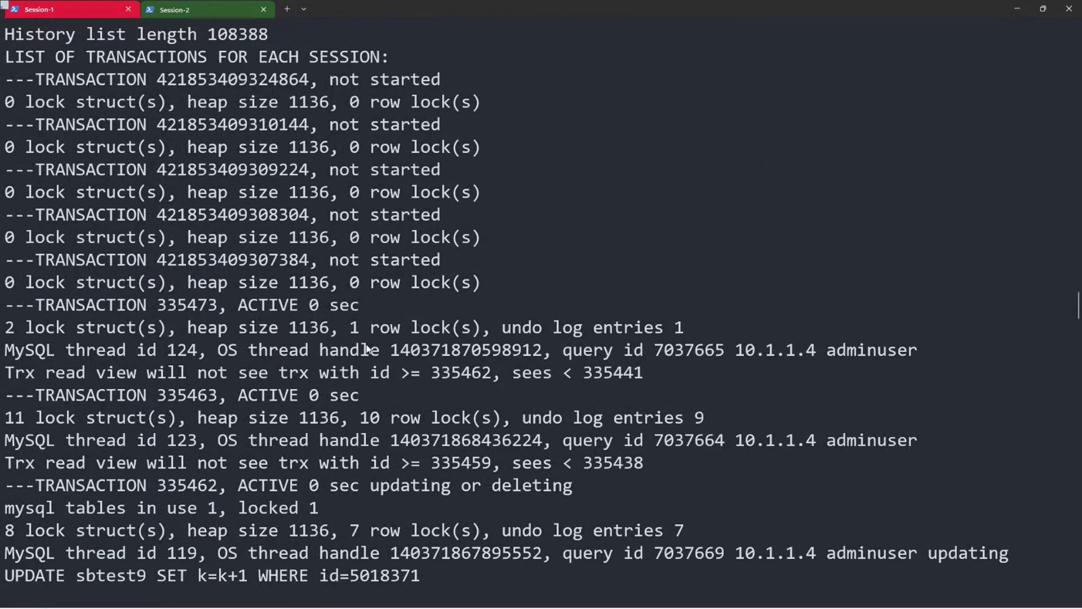
{"action": "scroll", "coordinate": [367, 350], "scroll_direction": "down", "scroll_amount": 2}
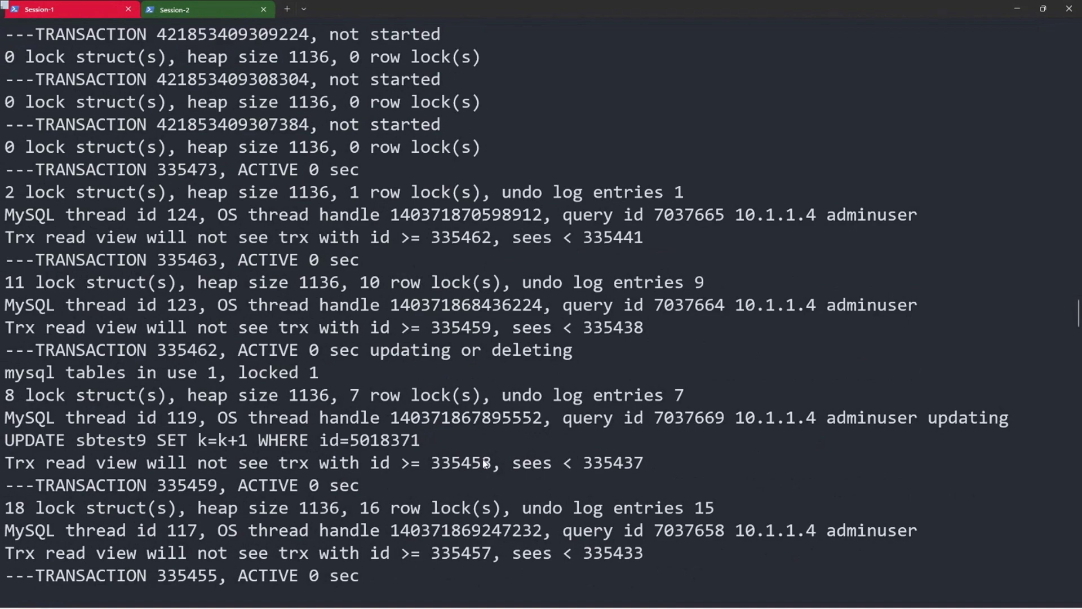
{"action": "left_click_drag", "start_coordinate": [654, 461], "coordinate": [4, 358]}
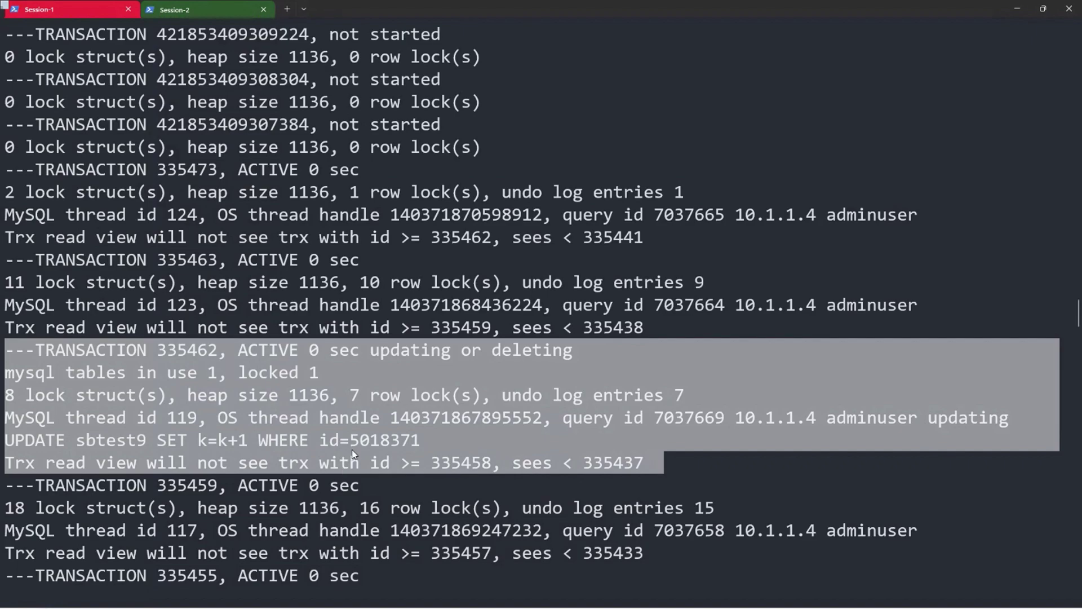
Step: Examine the remaining transactions, file I/O, insert buffer, and buffer pool and memory sections, briefly highlighting the overall buffer pool hit rate
{"action": "scroll", "coordinate": [384, 369], "scroll_direction": "down", "scroll_amount": 6}
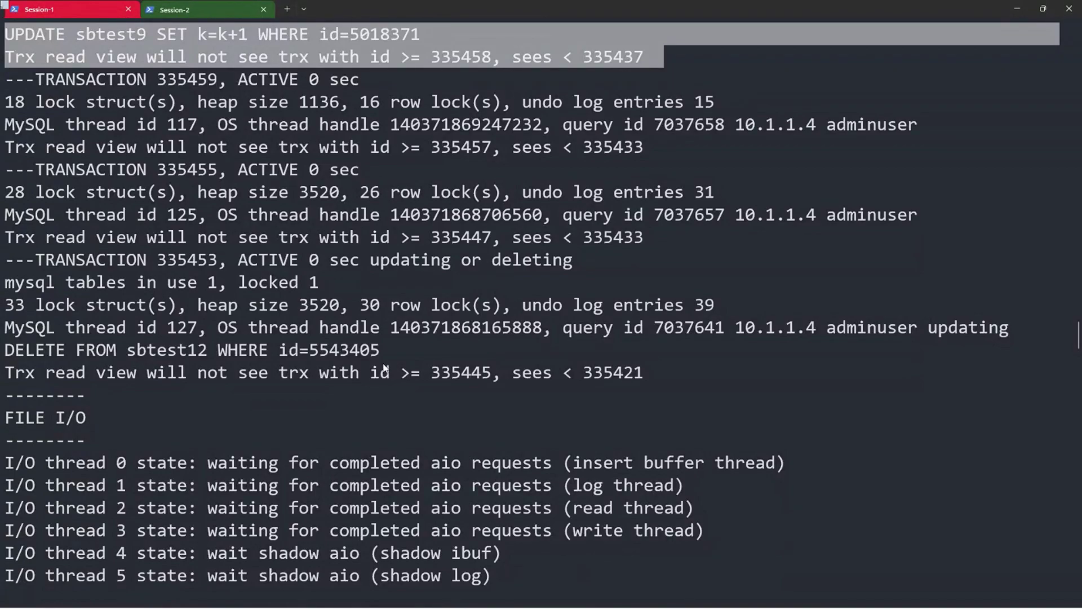
{"action": "scroll", "coordinate": [385, 369], "scroll_direction": "down", "scroll_amount": 5}
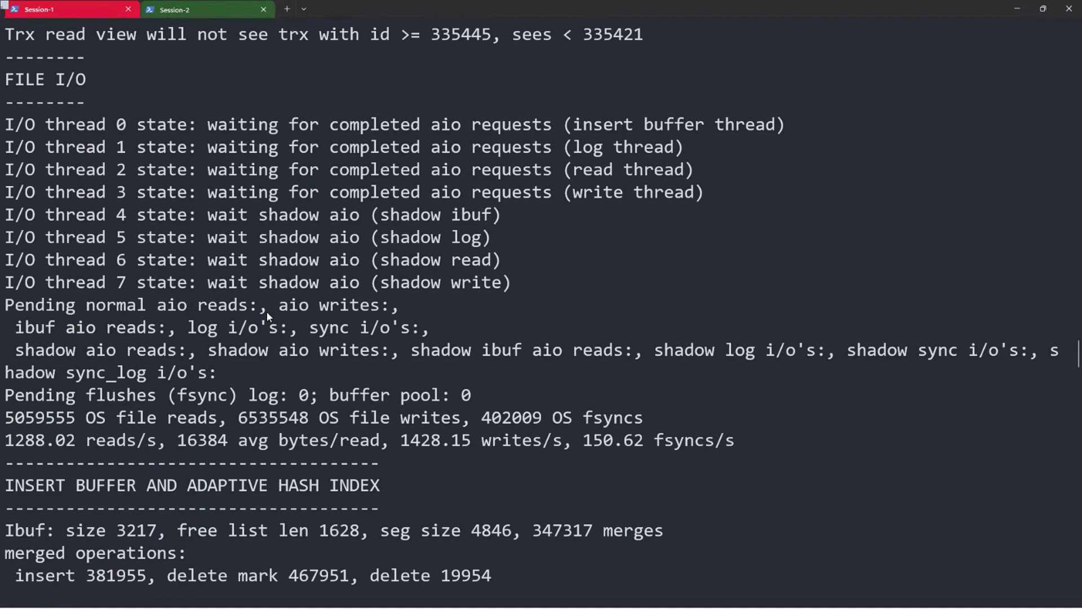
{"action": "scroll", "coordinate": [266, 311], "scroll_direction": "down", "scroll_amount": 1}
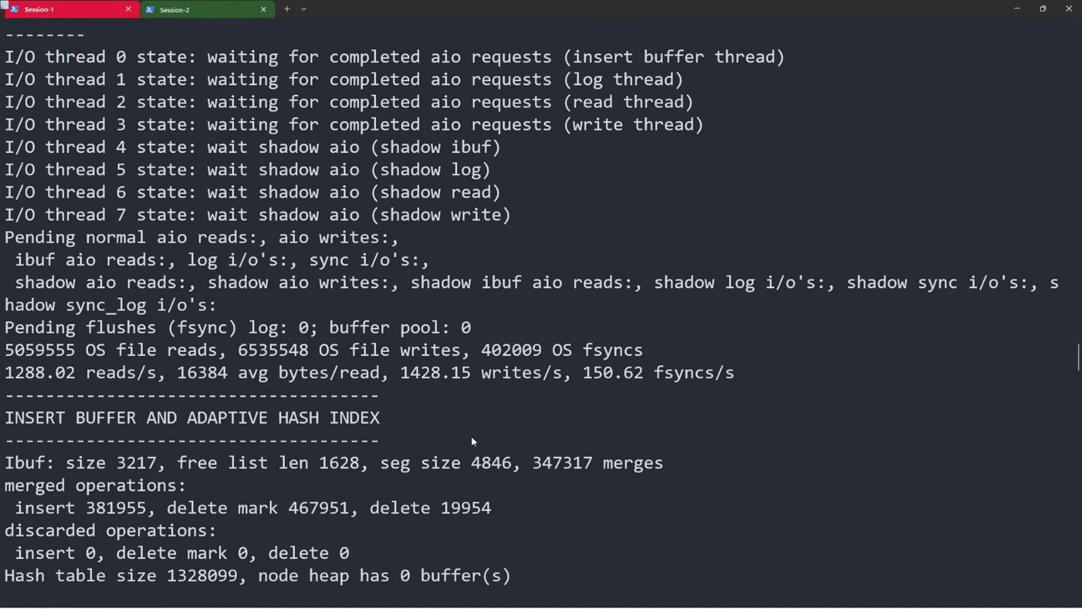
{"action": "scroll", "coordinate": [473, 437], "scroll_direction": "down", "scroll_amount": 13}
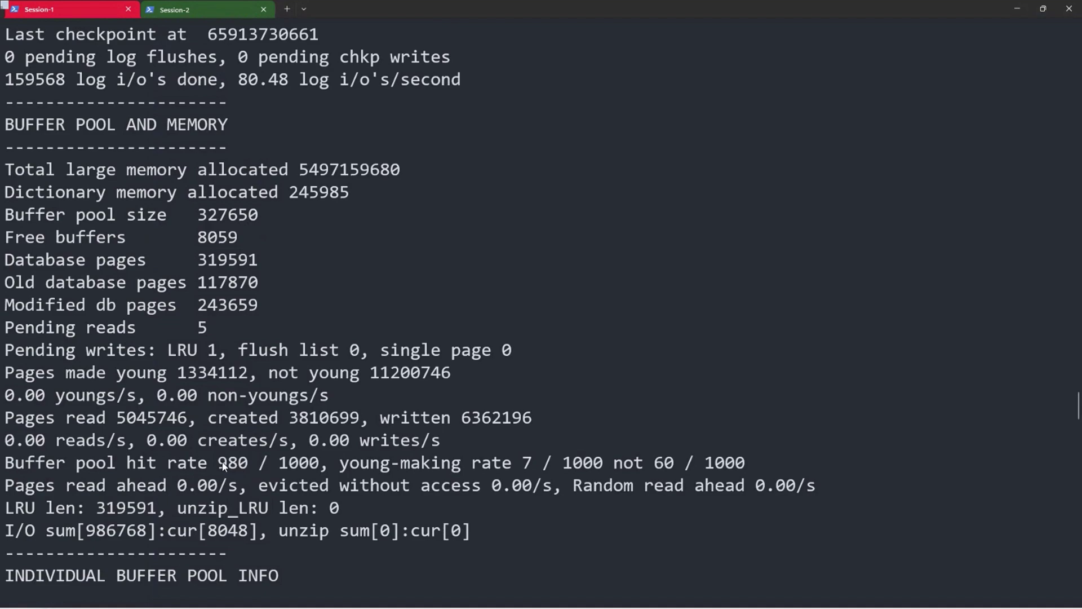
{"action": "left_click_drag", "start_coordinate": [220, 463], "coordinate": [319, 464]}
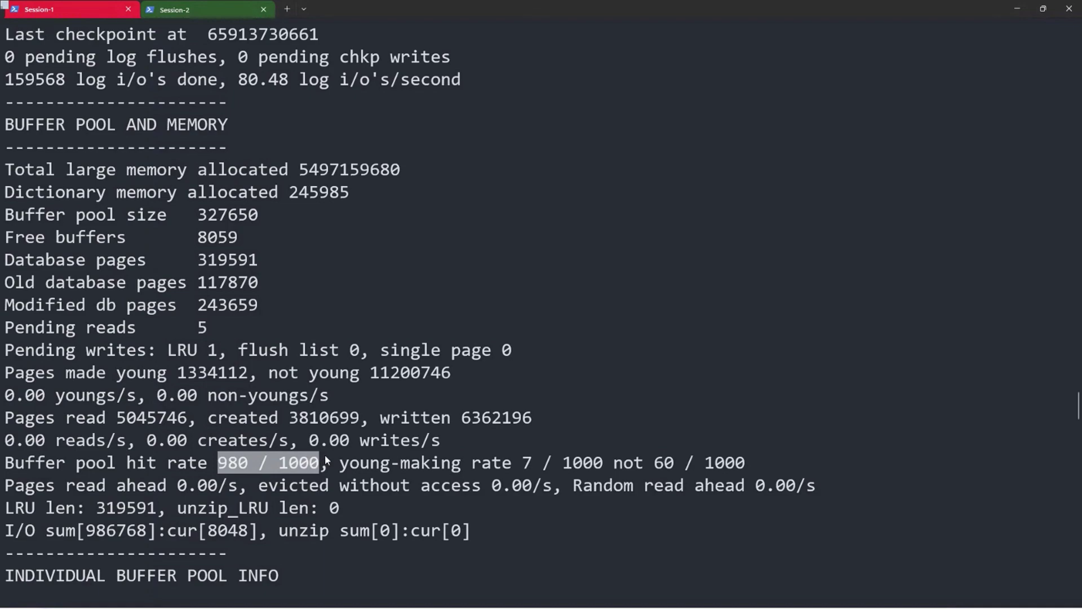
{"action": "left_click", "coordinate": [349, 421]}
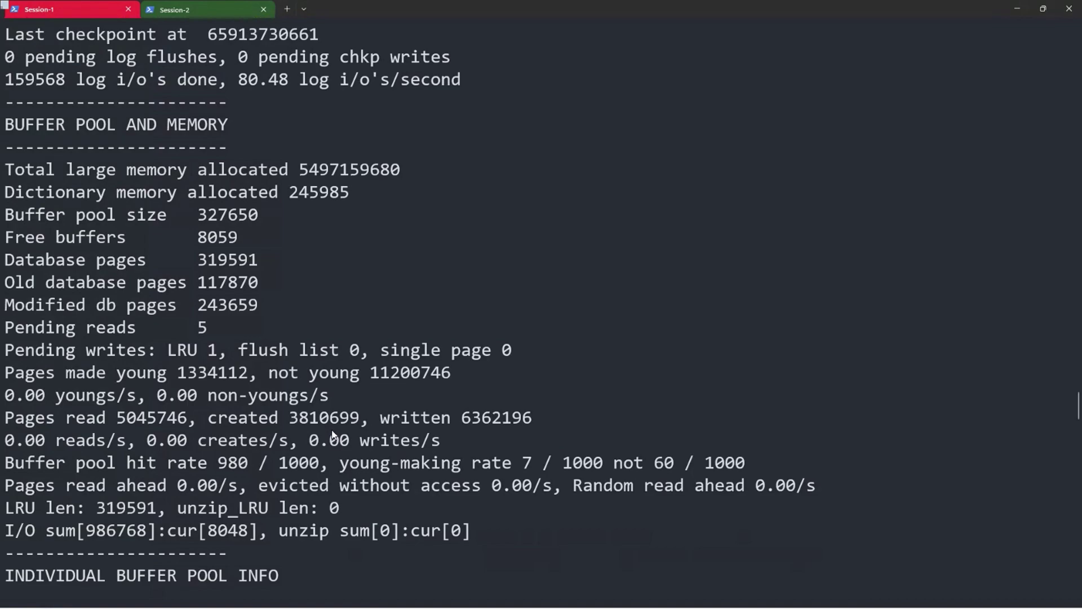
Step: Compare the overall buffer pool figures with the individual buffer pools, and read on through row operations to the output's end
{"action": "scroll", "coordinate": [377, 440], "scroll_direction": "down", "scroll_amount": 10}
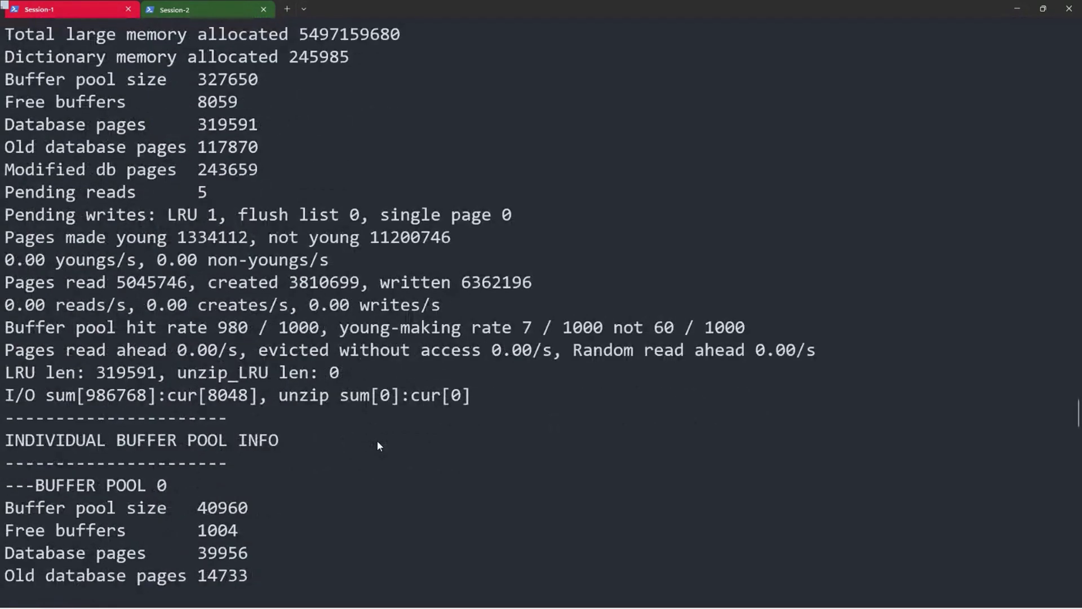
{"action": "scroll", "coordinate": [378, 441], "scroll_direction": "up", "scroll_amount": 8}
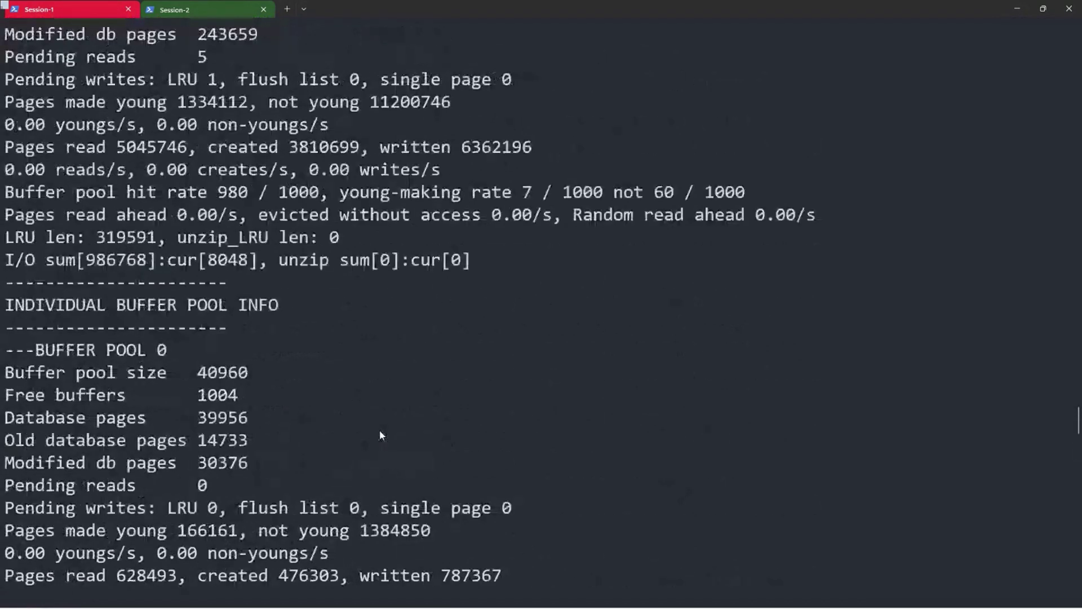
{"action": "scroll", "coordinate": [347, 383], "scroll_direction": "up", "scroll_amount": 2}
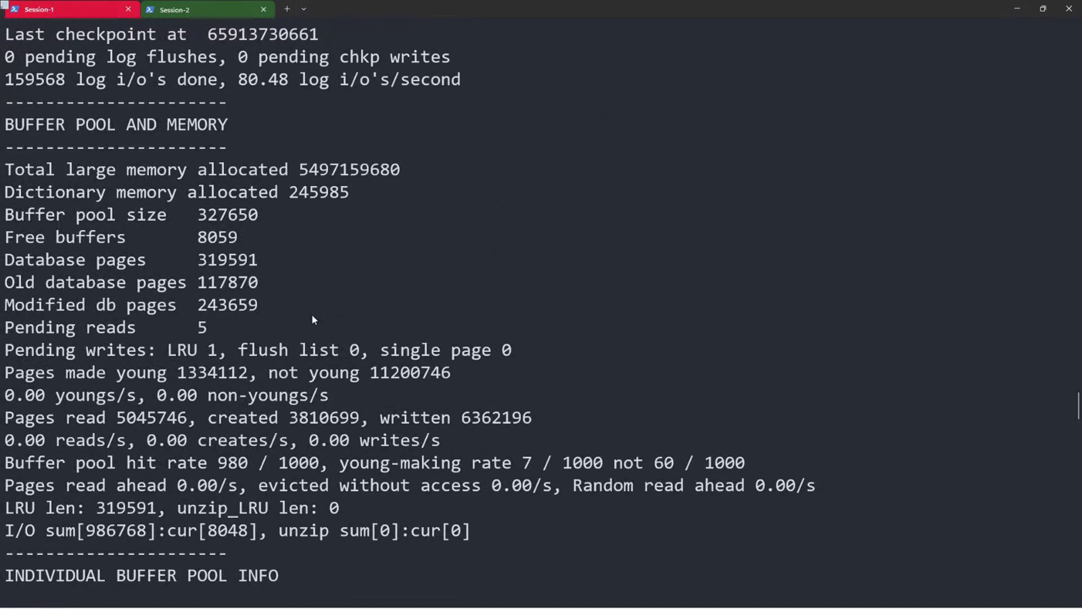
{"action": "scroll", "coordinate": [333, 323], "scroll_direction": "down", "scroll_amount": 5}
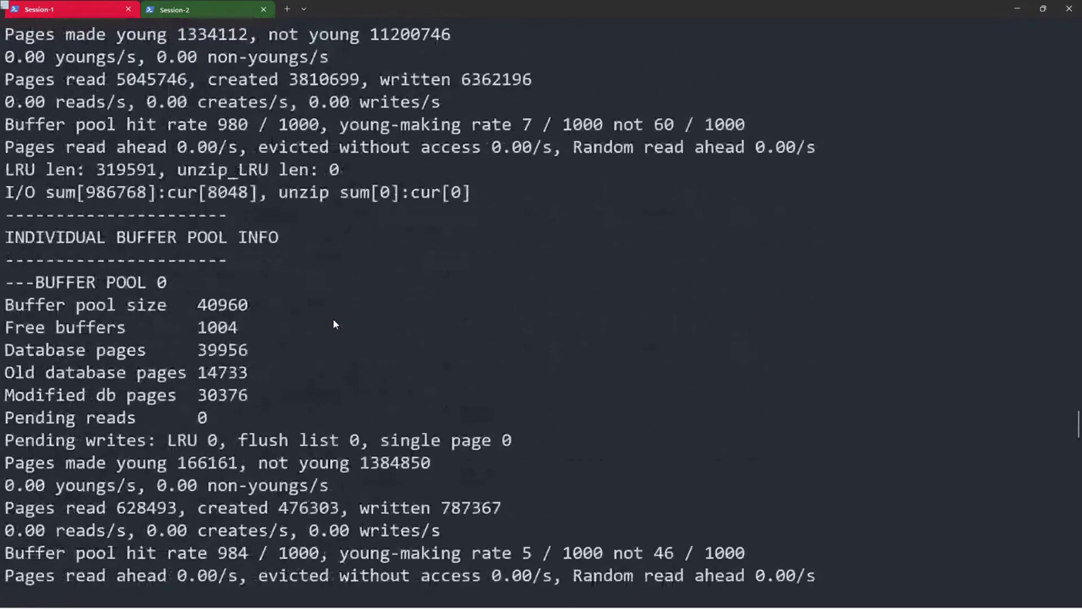
{"action": "scroll", "coordinate": [172, 258], "scroll_direction": "down", "scroll_amount": 20}
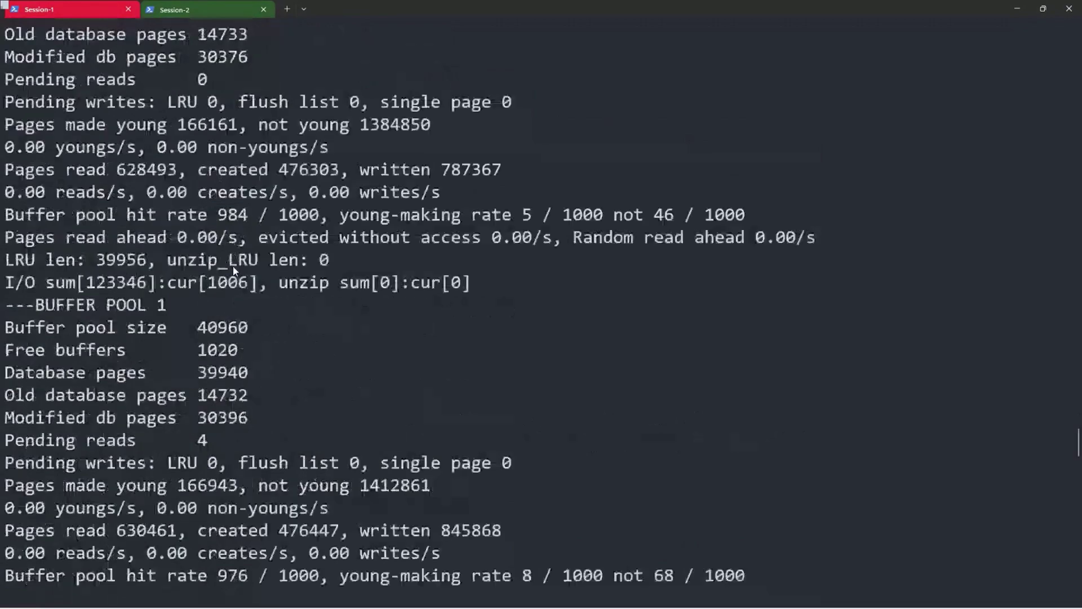
{"action": "scroll", "coordinate": [232, 266], "scroll_direction": "down", "scroll_amount": 7}
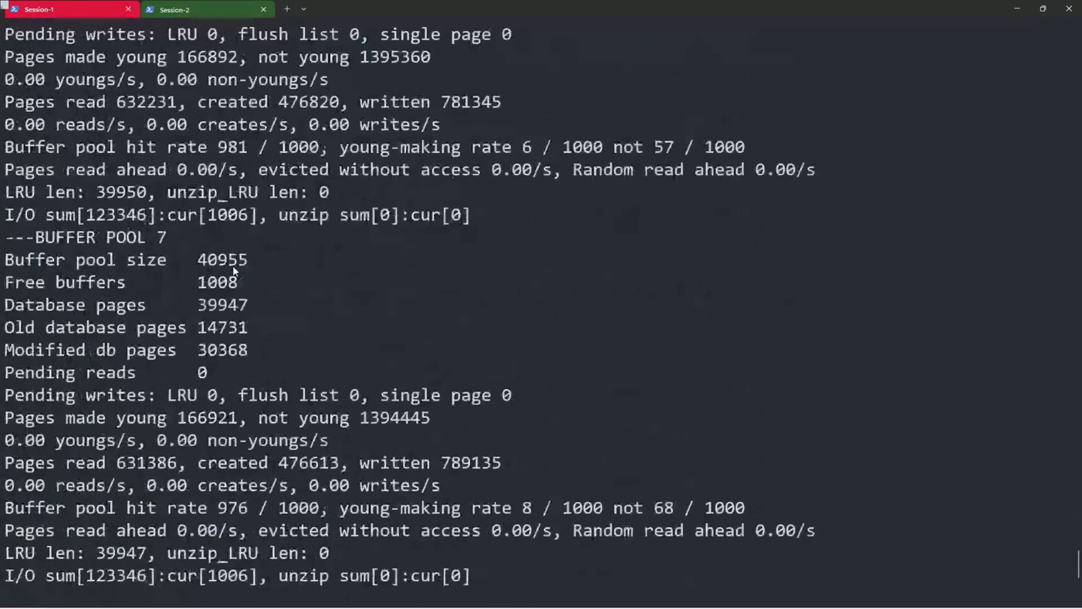
{"action": "scroll", "coordinate": [232, 265], "scroll_direction": "up", "scroll_amount": 2}
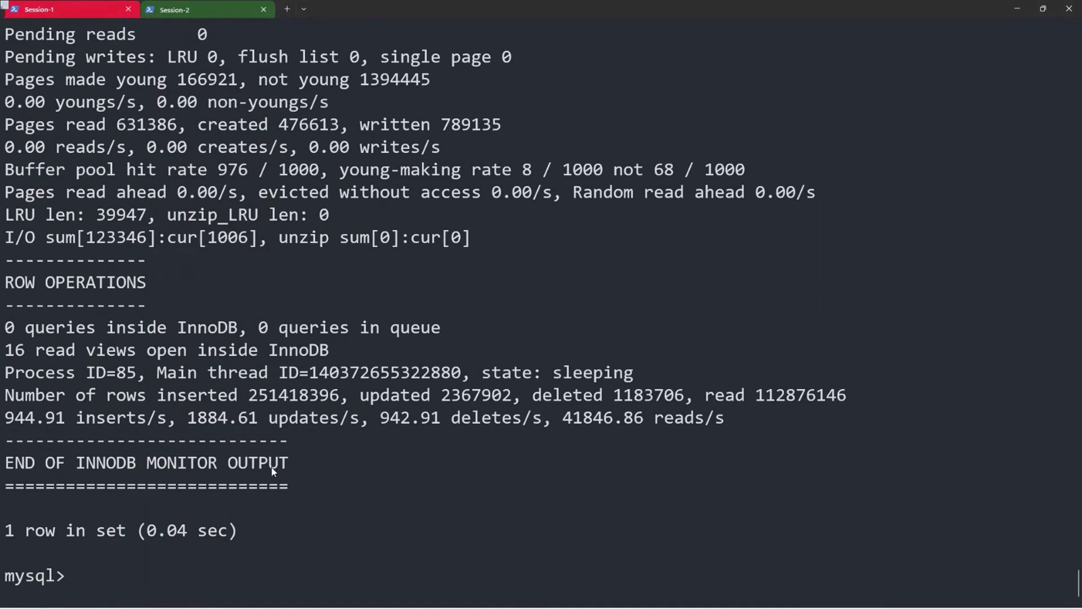
Step: Run a \G query left joining information_schema.processlist to innodb_trx for session details, trx_started, trx_age_seconds, trx_rows_modified and trx_isolation_level, then skim its rows
{"action": "type", "text": "select    p.id as session_id, p.user, p.host, p.db, p.command, p.time, p.state,    substring(p.info, 1, 50) as info,    t.trx_started, unix_timestamp(now()) - unix_timestamp(t.trx_started) as trx_age_seconds, t.trx_rows_modified, t.trx_isolation_level   from information_schema.processlist p    left join information_schema.innodb_trx t    on p.id = t.trx_mysql_thread_id \\G"}
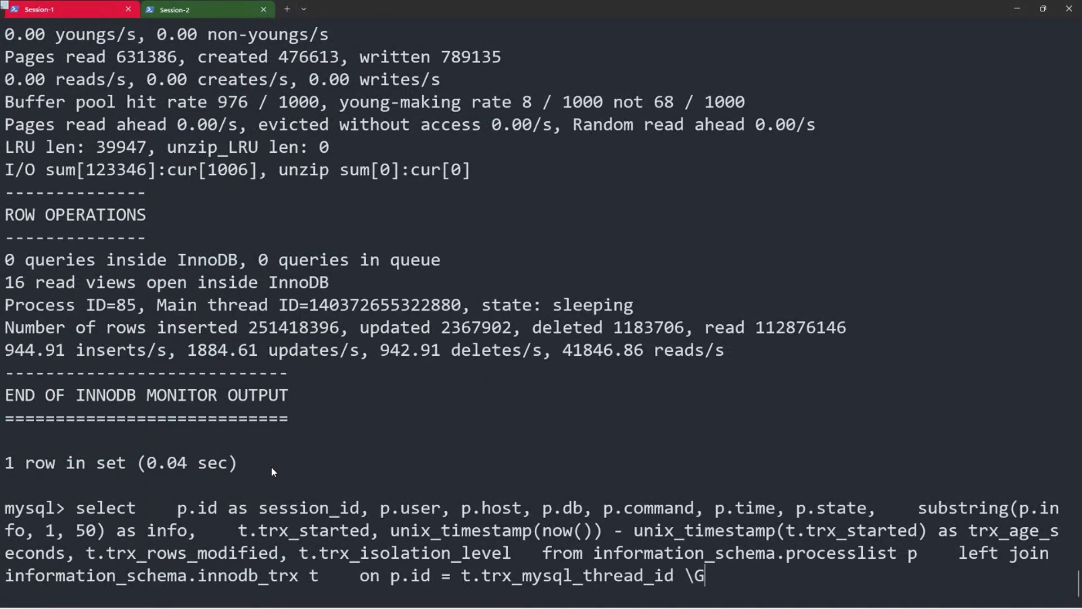
{"action": "key", "text": "Return"}
{"action": "scroll", "coordinate": [272, 471], "scroll_direction": "up", "scroll_amount": 2}
{"action": "scroll", "coordinate": [272, 471], "scroll_direction": "up", "scroll_amount": 20}
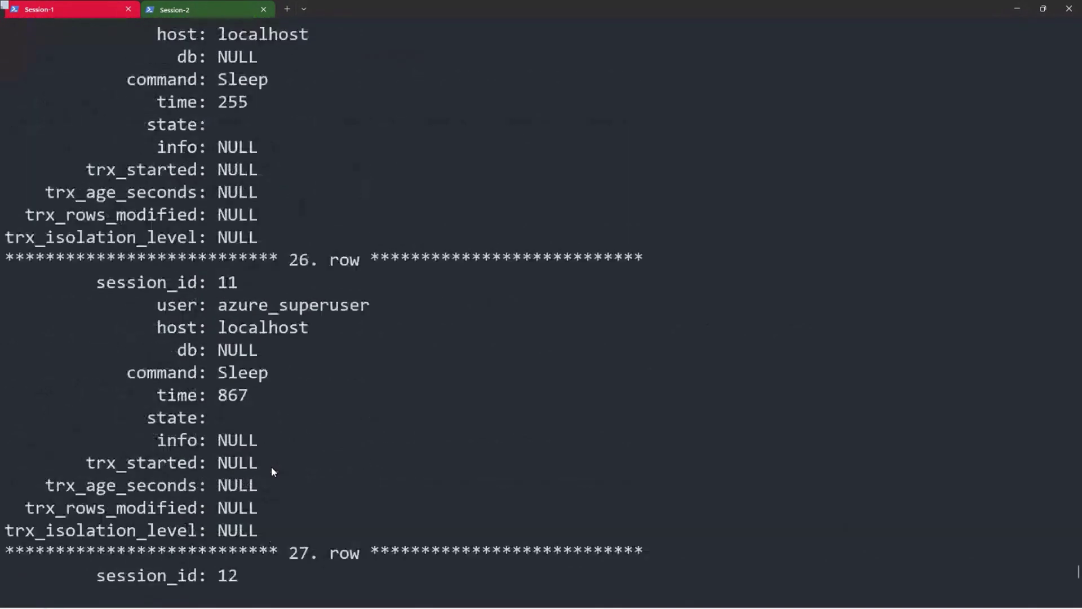
{"action": "scroll", "coordinate": [272, 469], "scroll_direction": "up", "scroll_amount": 17}
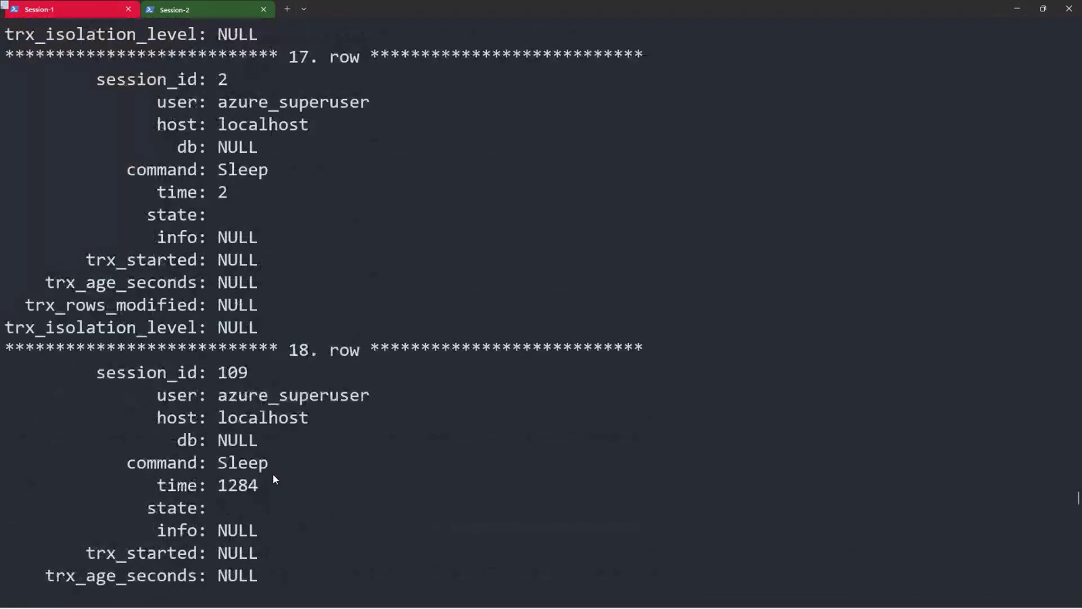
{"action": "key", "text": "Return"}
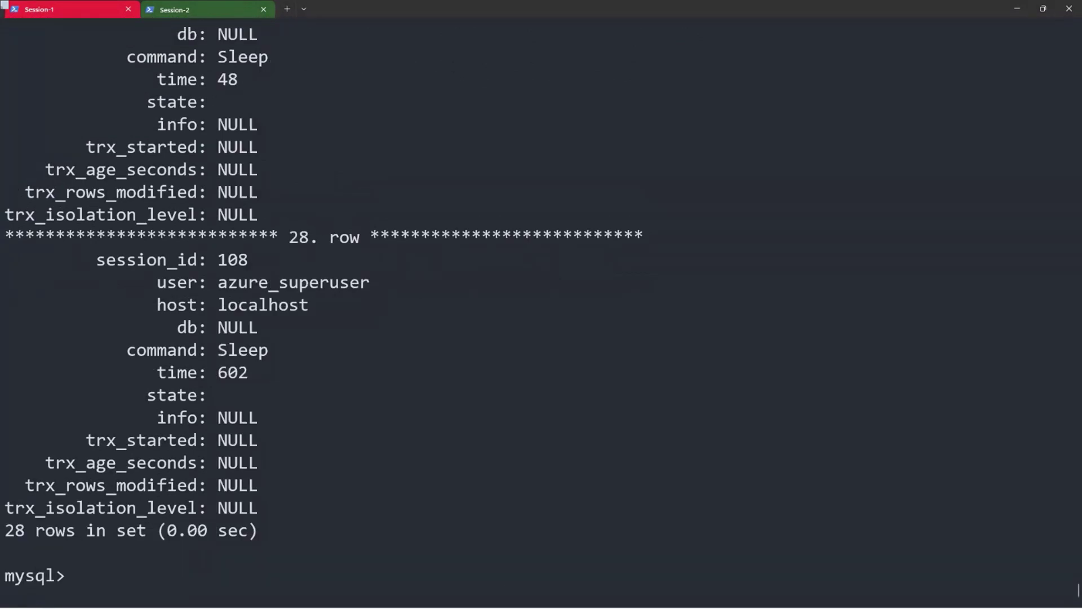
Step: Query information_schema.innodb_trx for transaction state, age, weight, query, locks and isolation level, ordered by trx_started ASC, ending the statement with \G
{"action": "key", "text": "ctrl+v"}
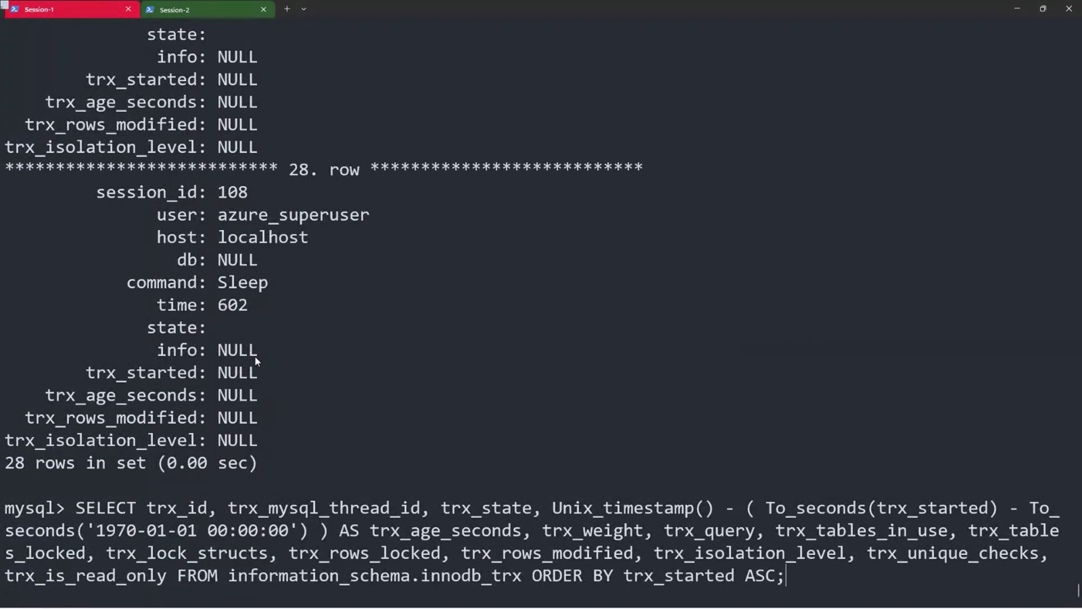
{"action": "key", "text": "BackSpace"}
{"action": "type", "text": "\\G"}
{"action": "key", "text": "Return"}
Step: Examine the innodb_trx result rows from the first to the last, checking each transaction's state, age, query text, locked and modified rows
{"action": "scroll", "coordinate": [387, 391], "scroll_direction": "up", "scroll_amount": 20}
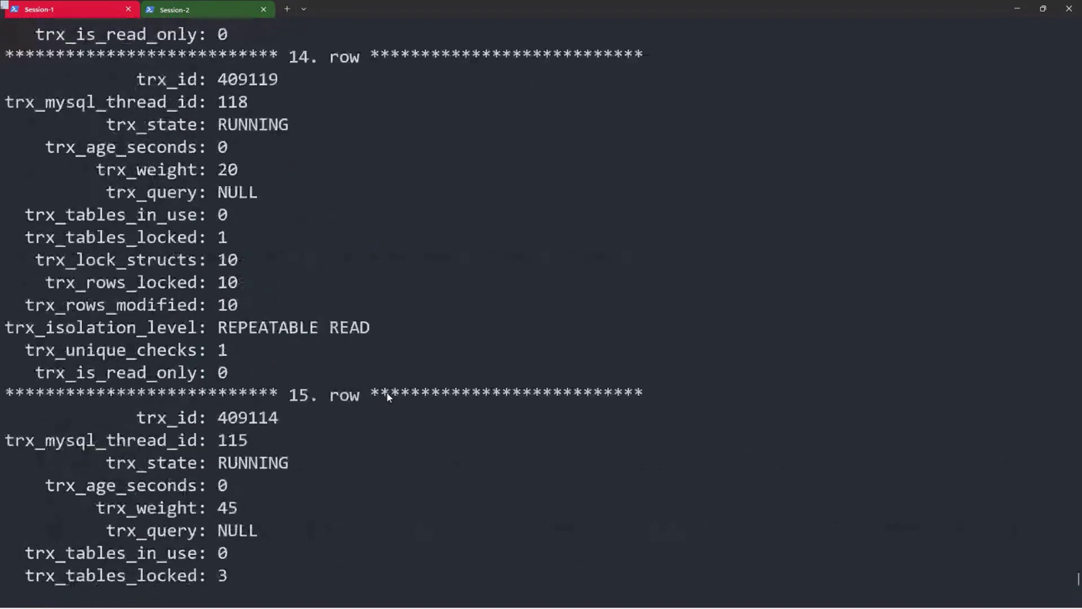
{"action": "scroll", "coordinate": [388, 393], "scroll_direction": "up", "scroll_amount": 19}
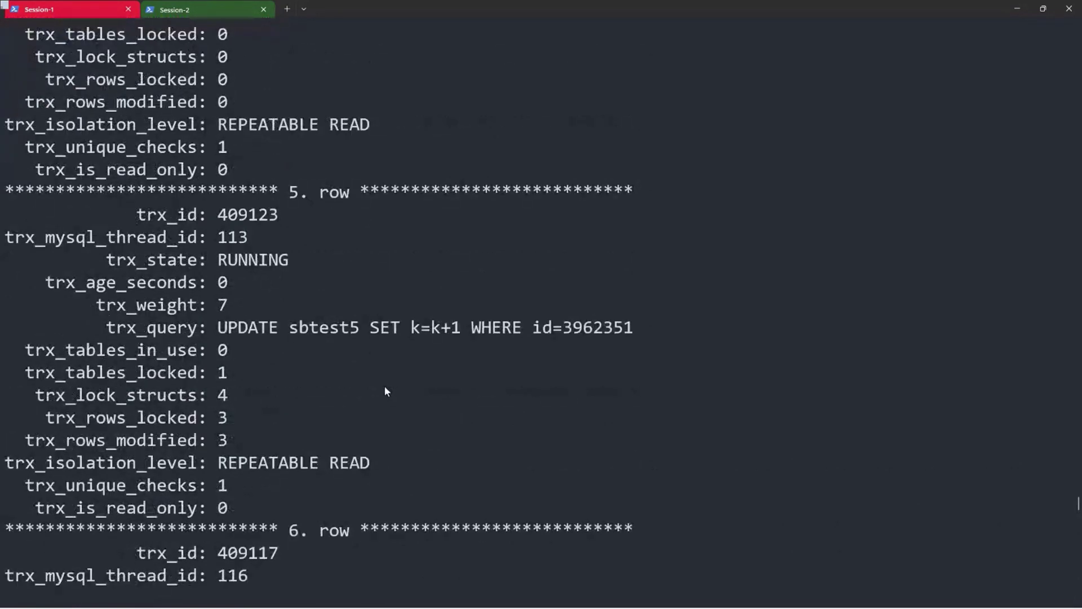
{"action": "scroll", "coordinate": [386, 386], "scroll_direction": "up", "scroll_amount": 13}
{"action": "scroll", "coordinate": [386, 390], "scroll_direction": "up", "scroll_amount": 6}
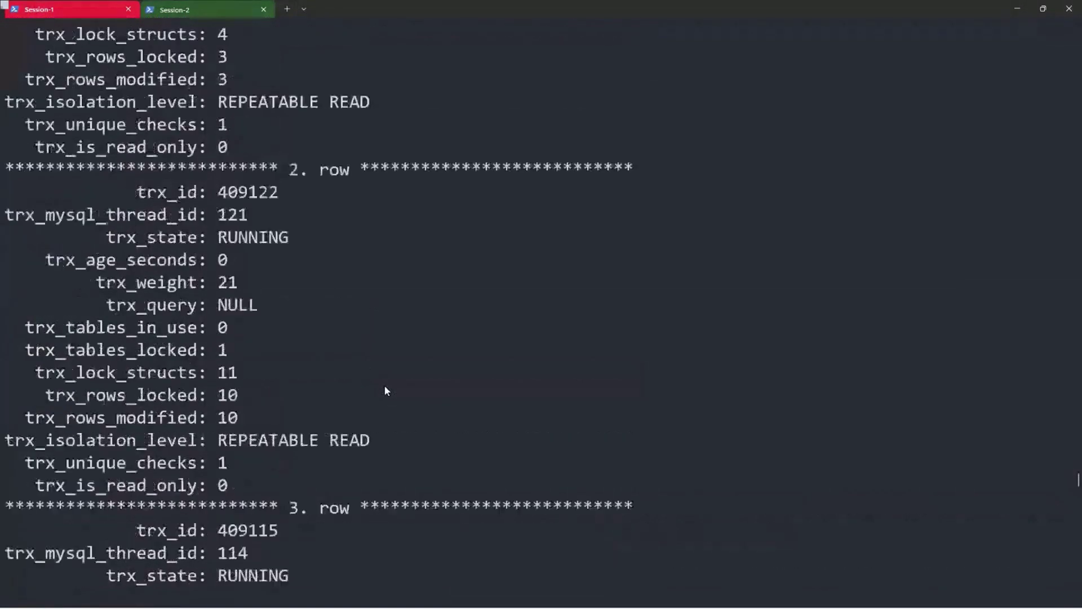
{"action": "scroll", "coordinate": [386, 391], "scroll_direction": "up", "scroll_amount": 1}
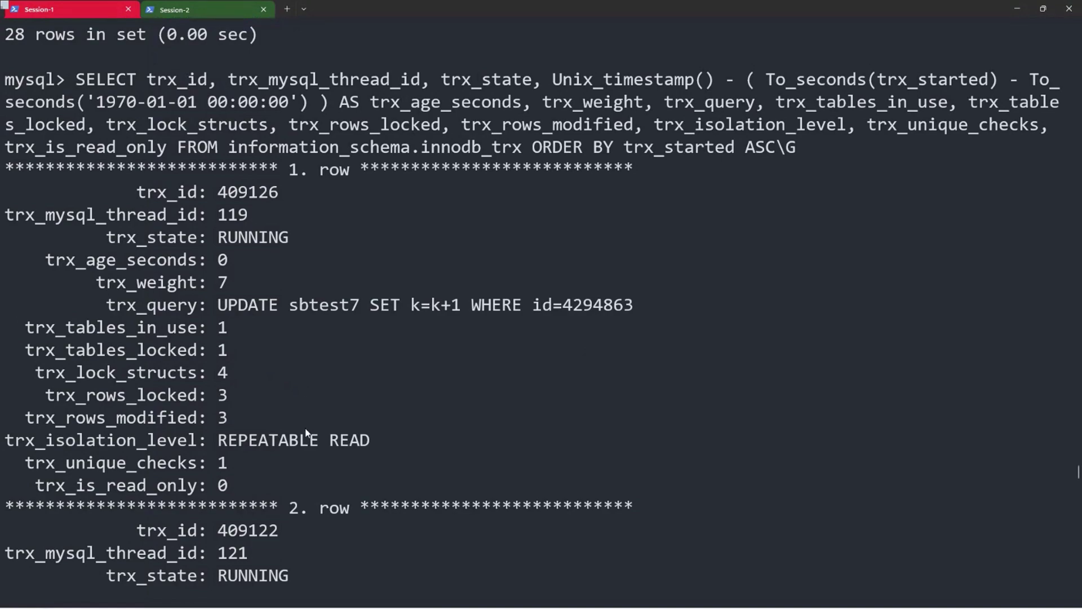
{"action": "scroll", "coordinate": [322, 452], "scroll_direction": "down", "scroll_amount": 4}
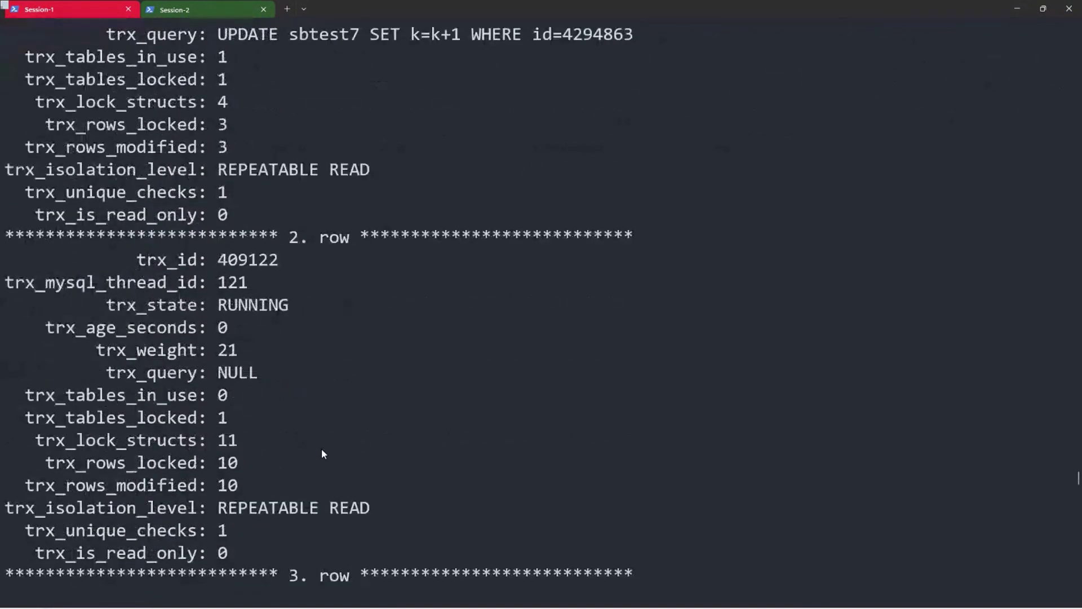
{"action": "scroll", "coordinate": [322, 452], "scroll_direction": "down", "scroll_amount": 2}
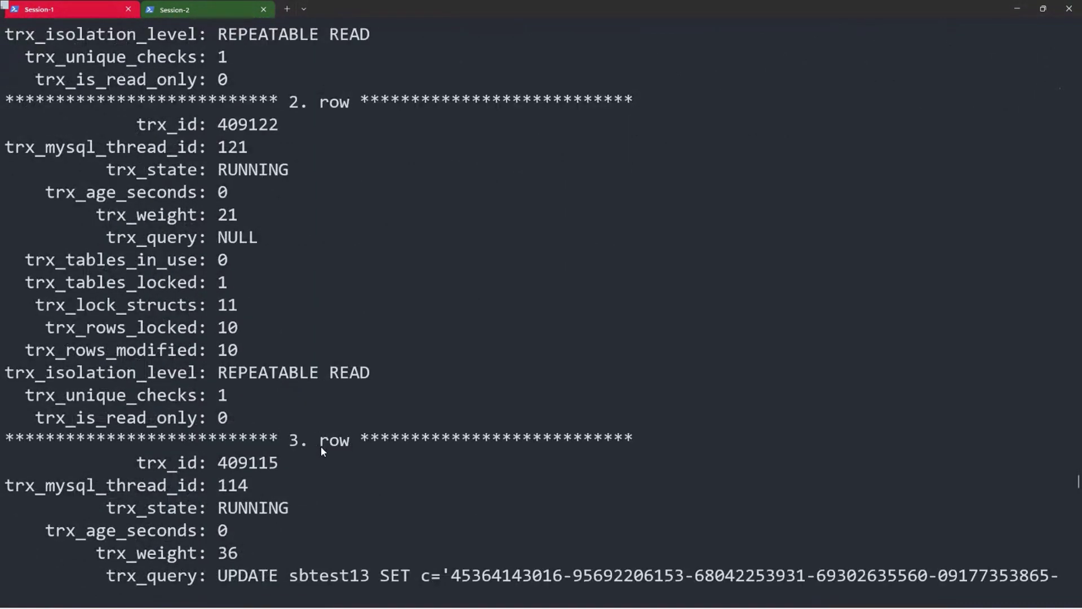
{"action": "scroll", "coordinate": [323, 451], "scroll_direction": "down", "scroll_amount": 2}
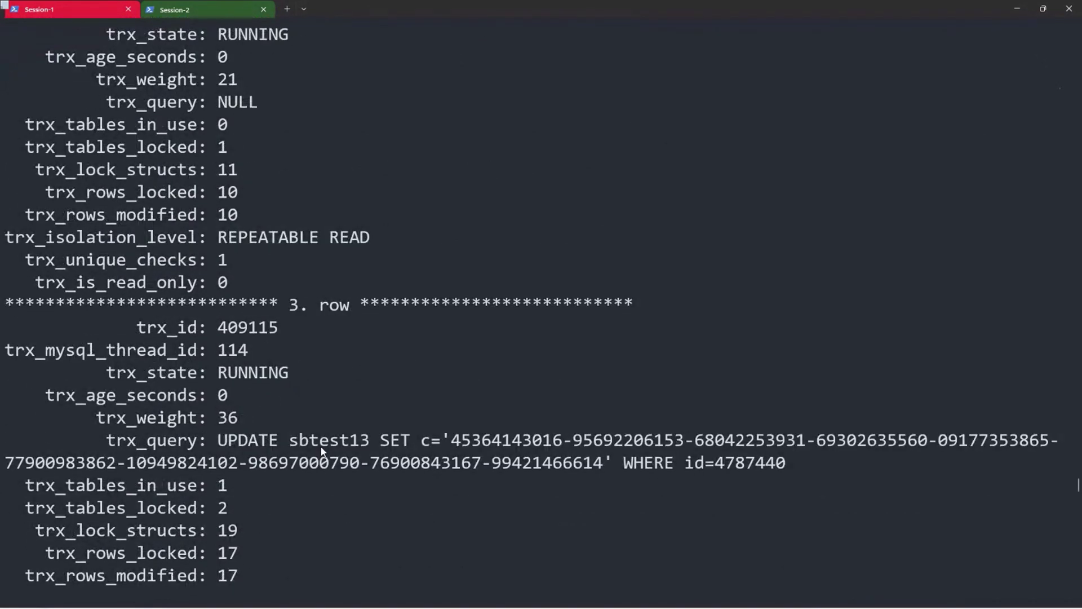
{"action": "scroll", "coordinate": [323, 451], "scroll_direction": "down", "scroll_amount": 20}
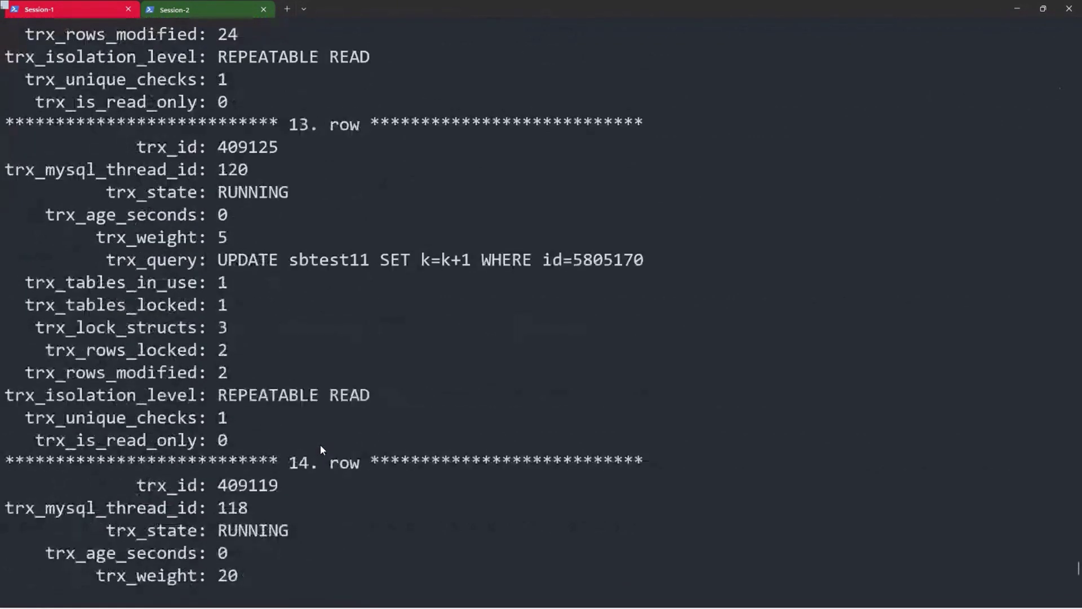
{"action": "scroll", "coordinate": [322, 450], "scroll_direction": "down", "scroll_amount": 2}
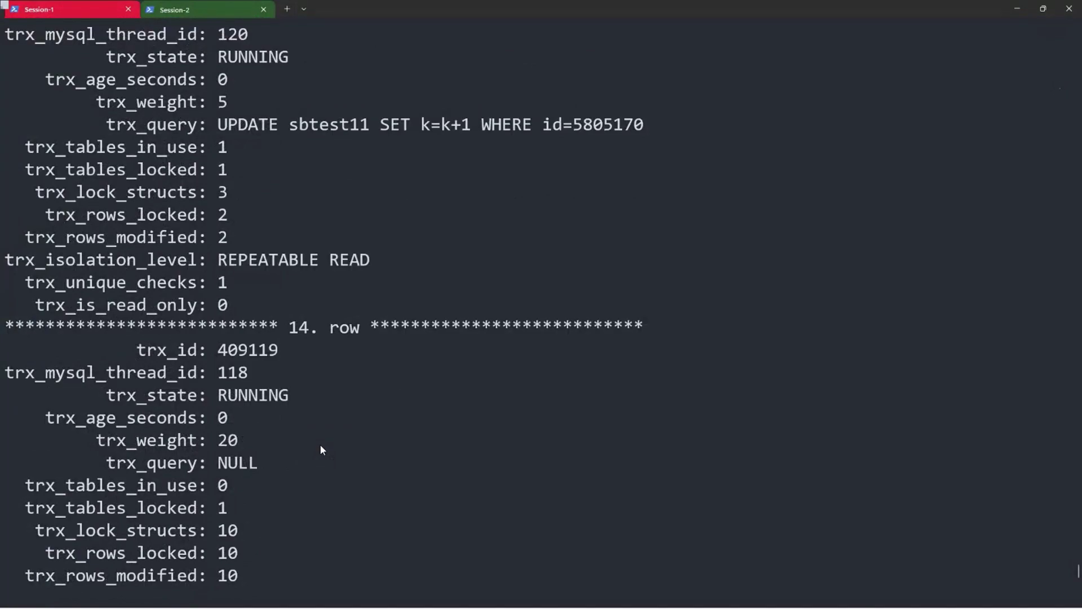
{"action": "scroll", "coordinate": [322, 432], "scroll_direction": "down", "scroll_amount": 15}
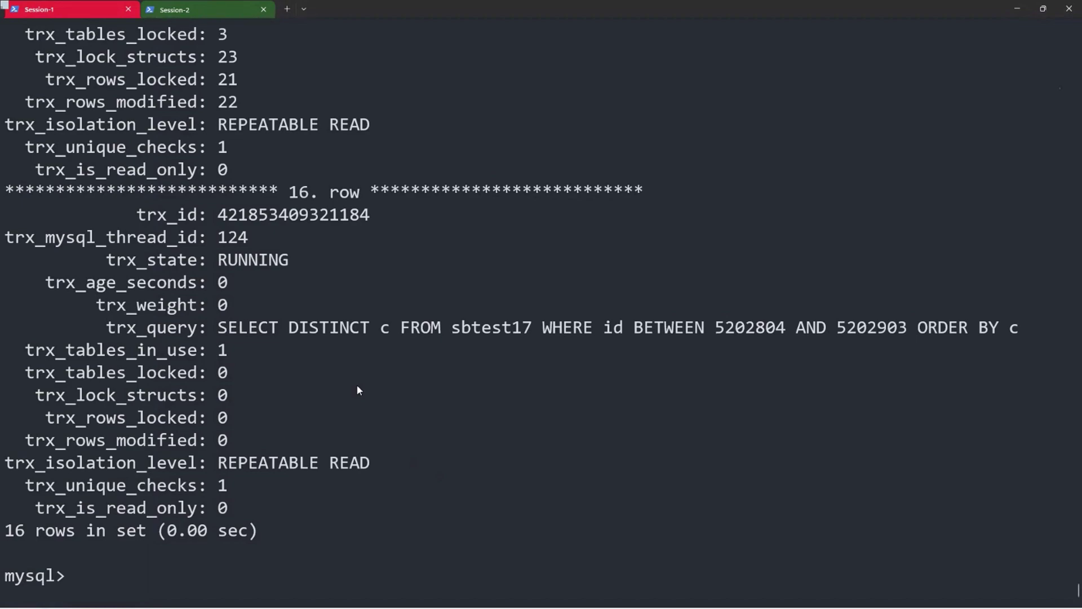
Step: Copy the query "SELECT c FROM sbtest17 WHERE id=5646094" from the ninth transaction row and return to the MySQL prompt
{"action": "scroll", "coordinate": [356, 384], "scroll_direction": "up", "scroll_amount": 20}
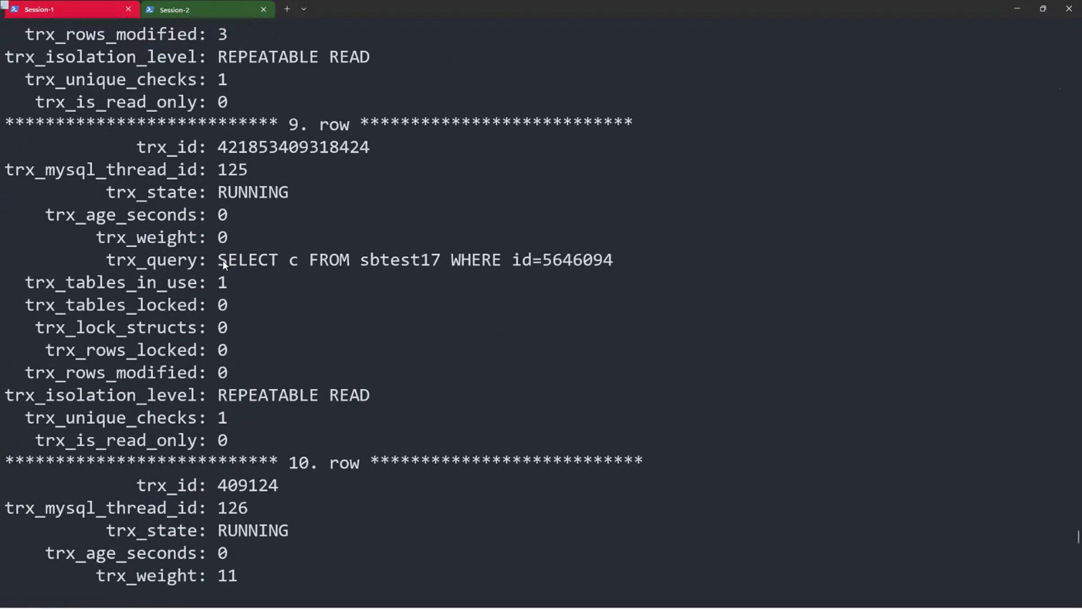
{"action": "double_click", "coordinate": [248, 260]}
{"action": "left_click_drag", "start_coordinate": [372, 263], "coordinate": [602, 263]}
{"action": "right_click", "coordinate": [602, 263]}
{"action": "scroll", "coordinate": [242, 332], "scroll_direction": "down", "scroll_amount": 9}
{"action": "scroll", "coordinate": [242, 333], "scroll_direction": "down", "scroll_amount": 20}
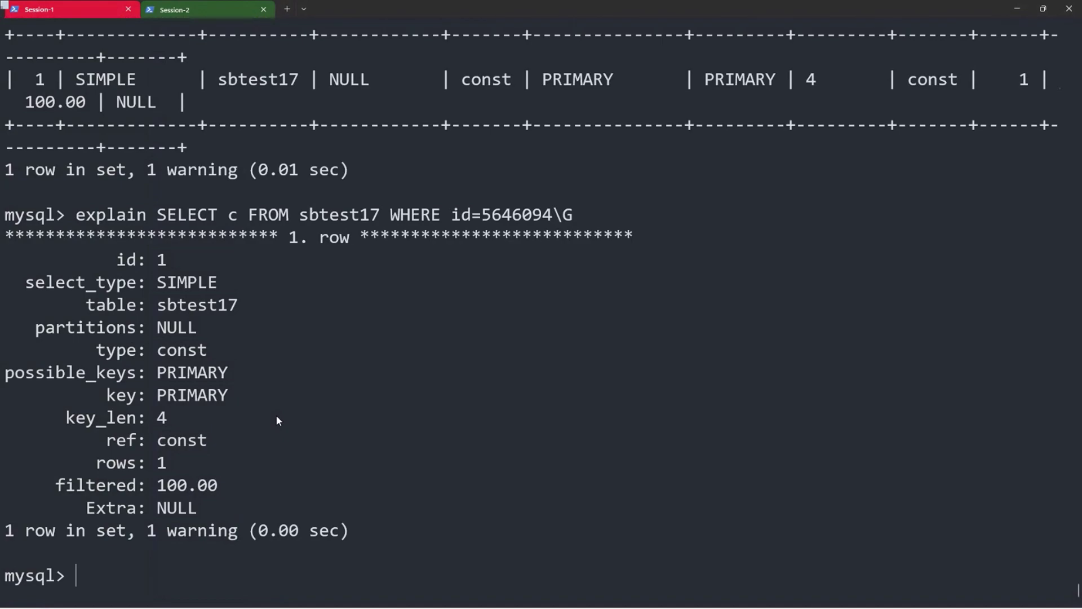
Step: Enable session profiling with "set profiling=1;" and run the previously explained query "SELECT c FROM sbtest17 WHERE id=5646094;"
{"action": "type", "text": "set profiling=1;"}
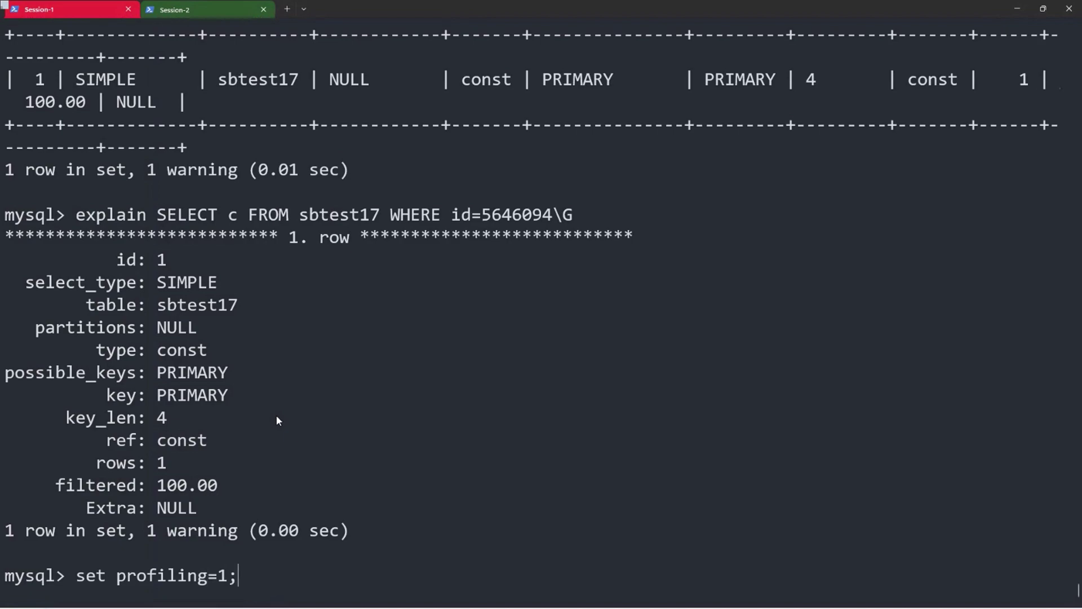
{"action": "key", "text": "Return"}
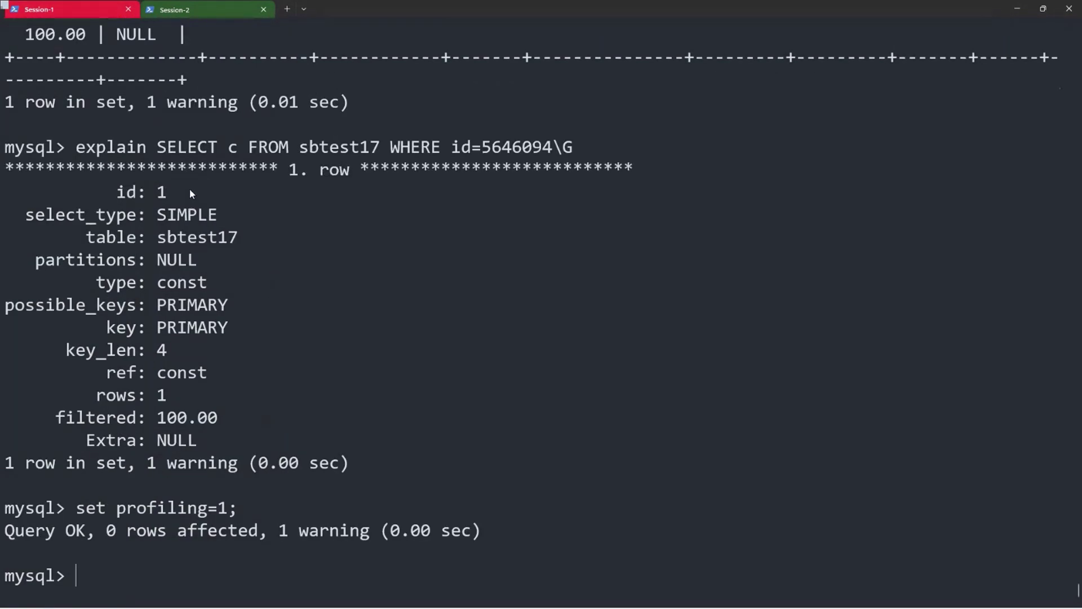
{"action": "left_click_drag", "start_coordinate": [157, 148], "coordinate": [576, 148]}
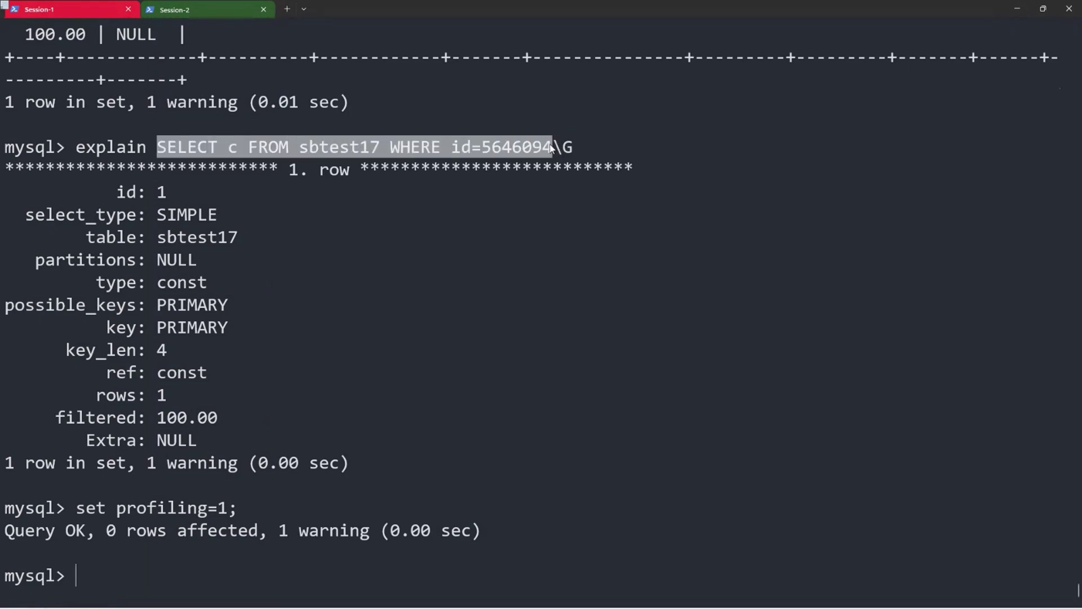
{"action": "key", "text": "ctrl+c"}
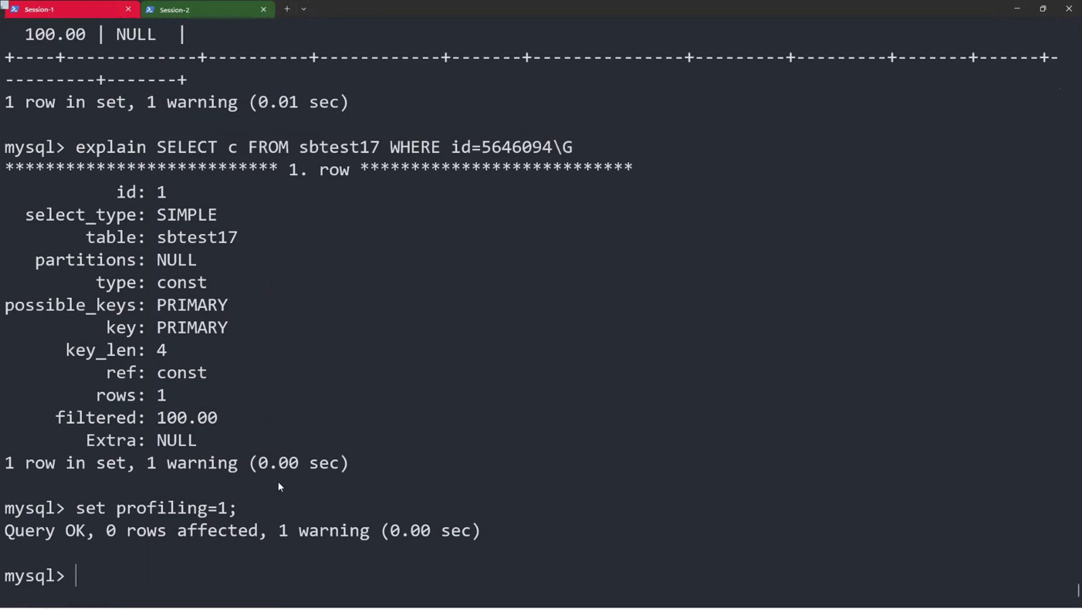
{"action": "key", "text": "ctrl+v"}
{"action": "type", "text": ";"}
{"action": "key", "text": "Return"}
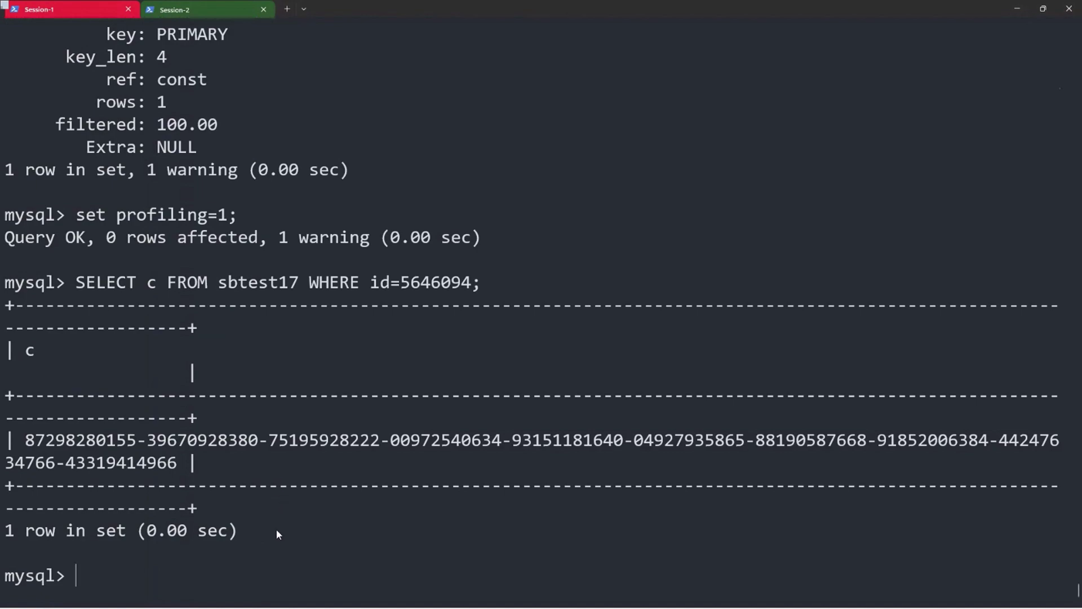
Step: List the recorded query profiles, show the stage-by-stage profile for query 1, and check the duration of its Sending data stage
{"action": "type", "text": "show profiles;"}
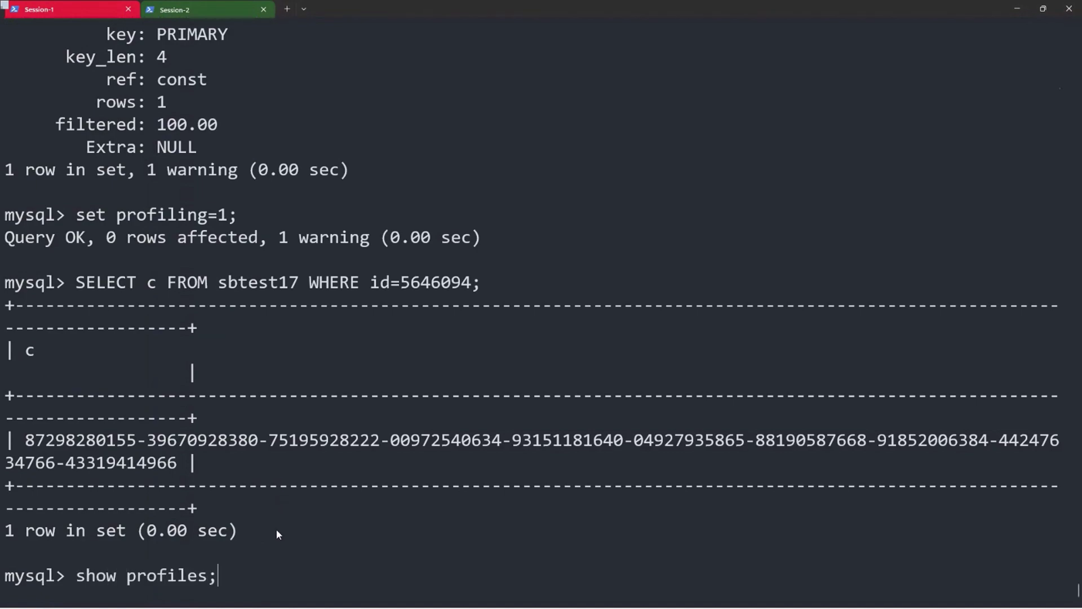
{"action": "key", "text": "Return"}
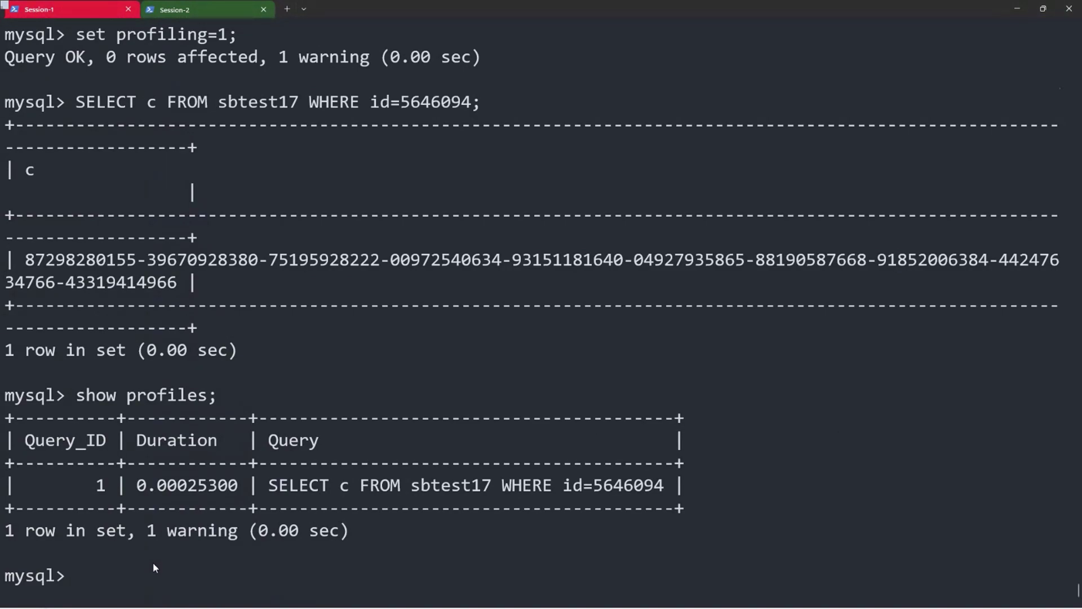
{"action": "type", "text": "show profile for "}
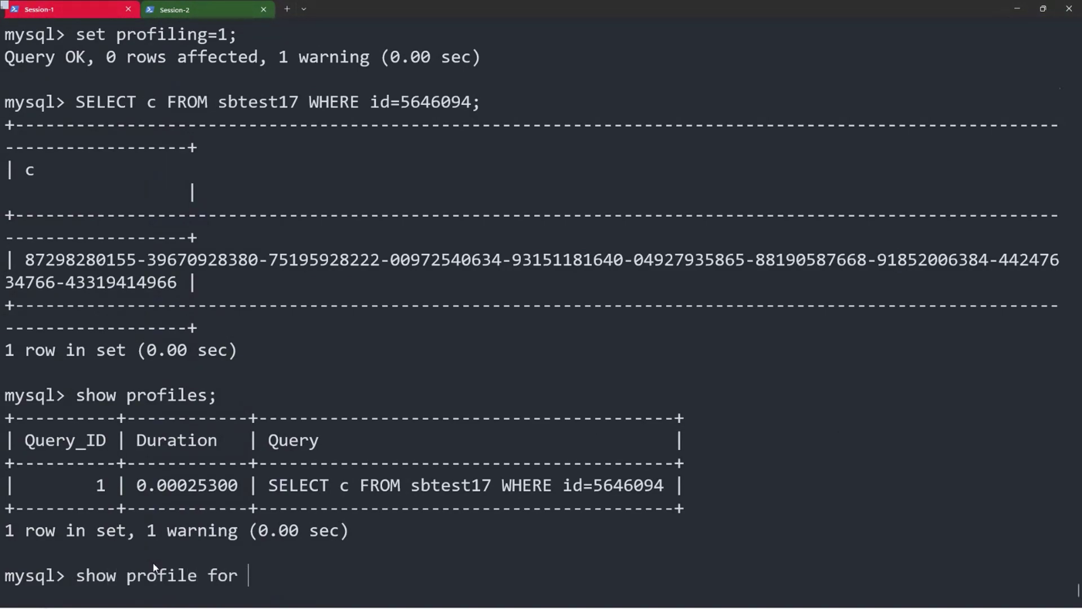
{"action": "type", "text": "query 1;"}
{"action": "key", "text": "Return"}
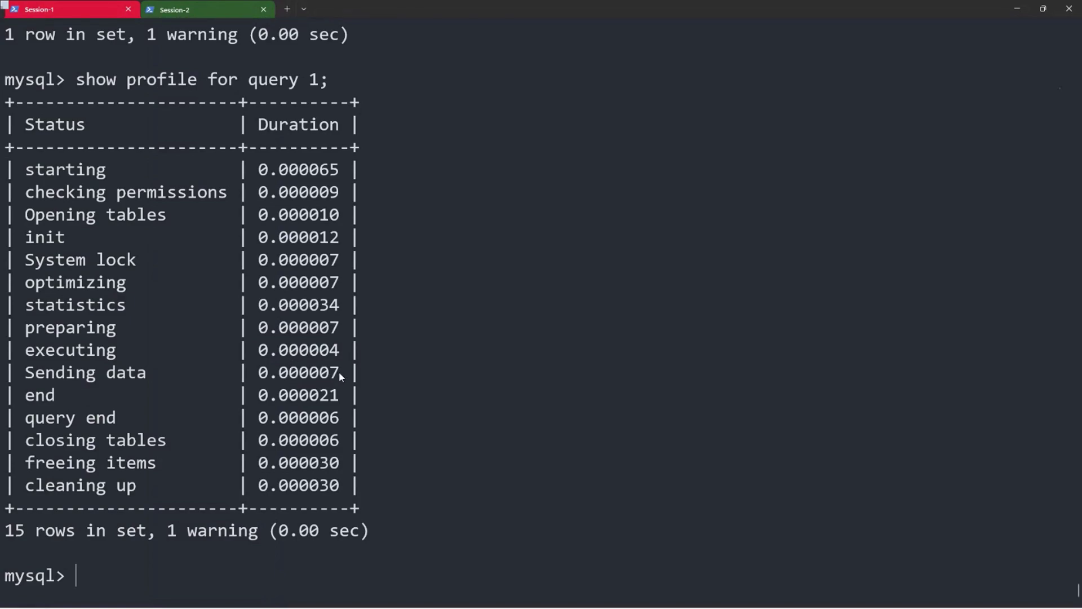
{"action": "left_click_drag", "start_coordinate": [339, 371], "coordinate": [60, 373]}
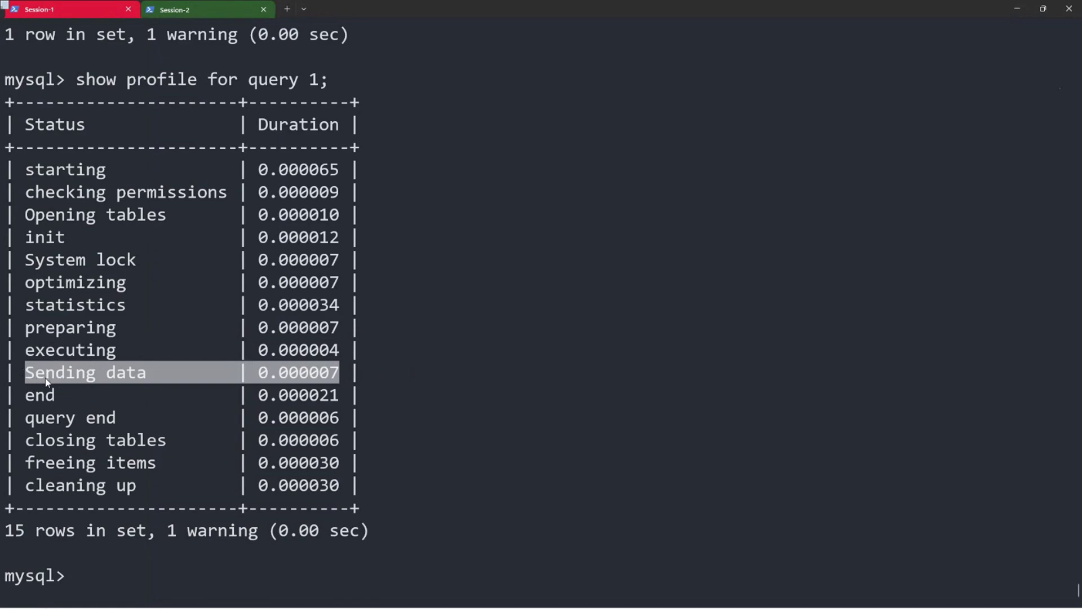
{"action": "left_click", "coordinate": [198, 555]}
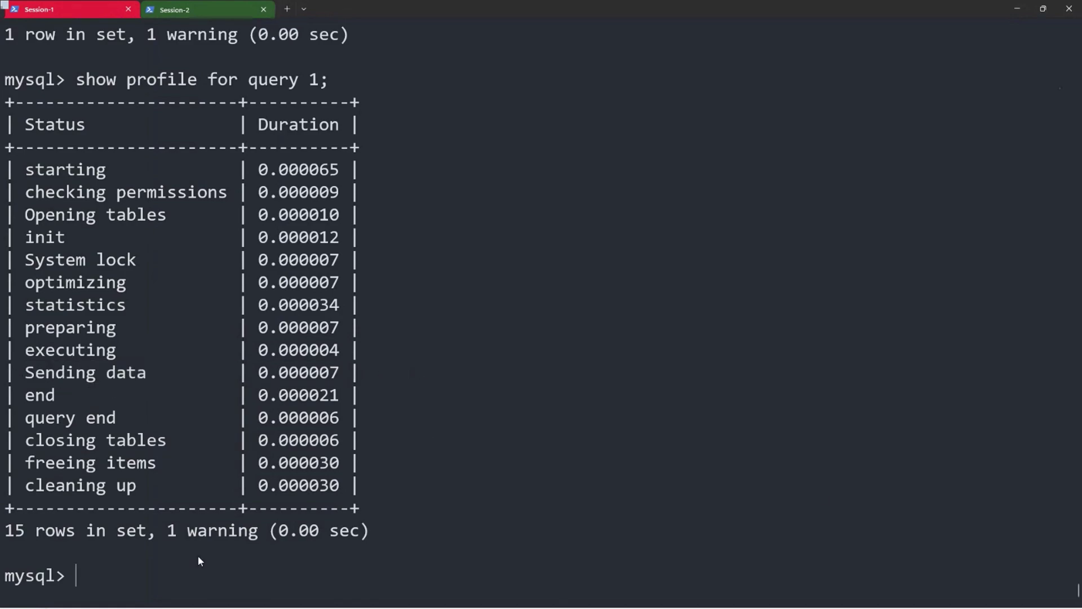